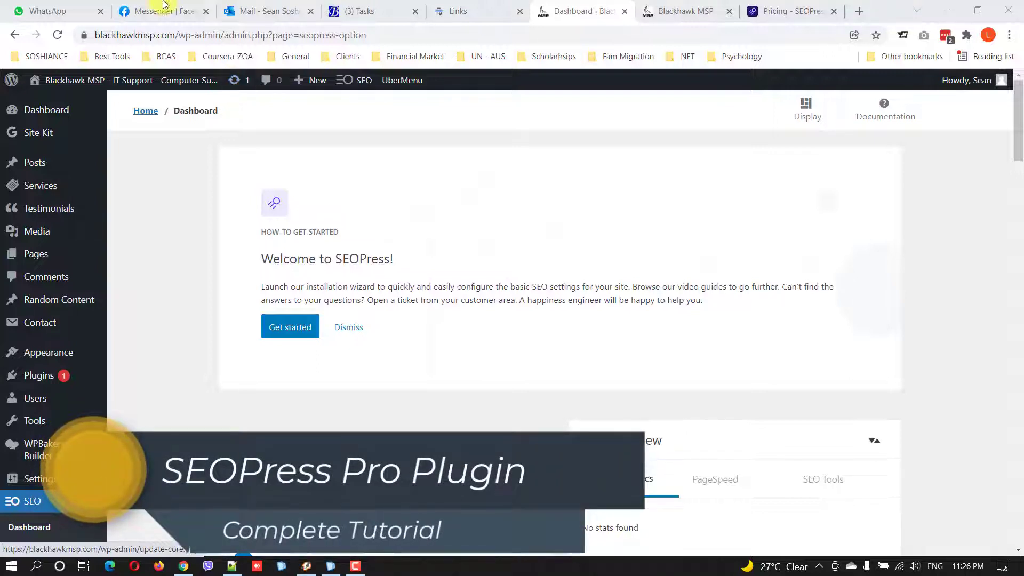
scroll(299, 277, down, 2)
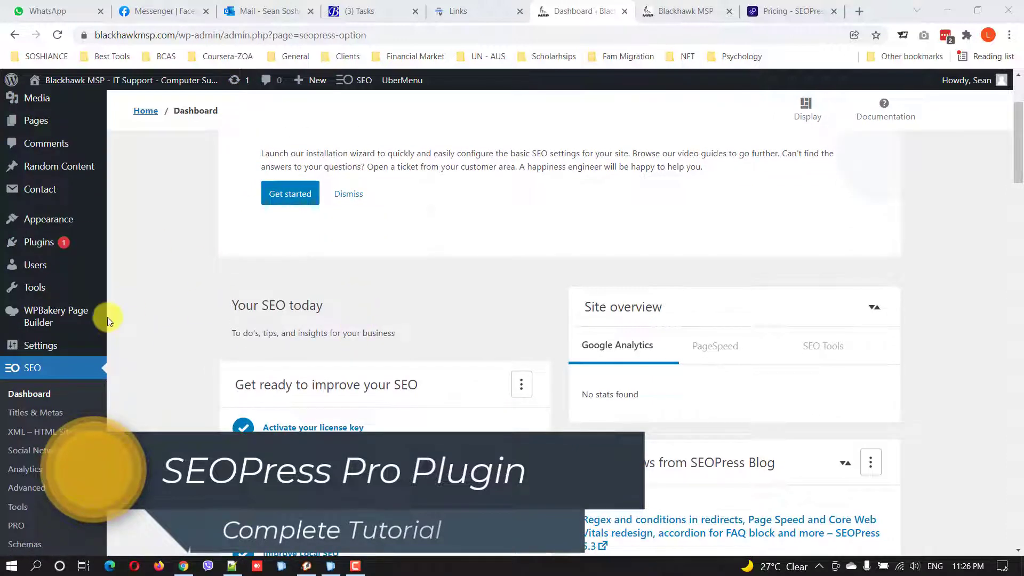
scroll(323, 316, up, 1)
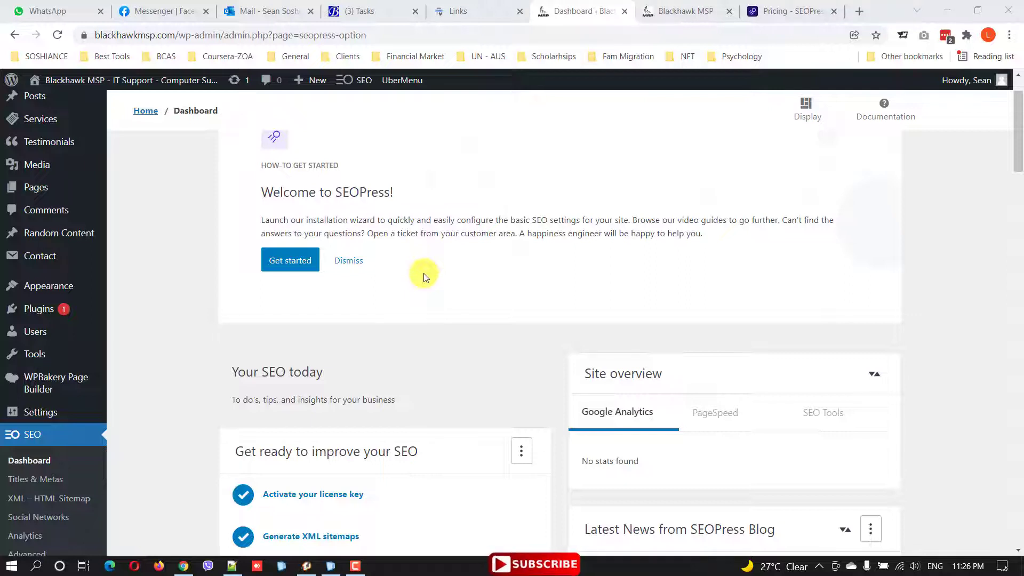
scroll(424, 275, up, 2)
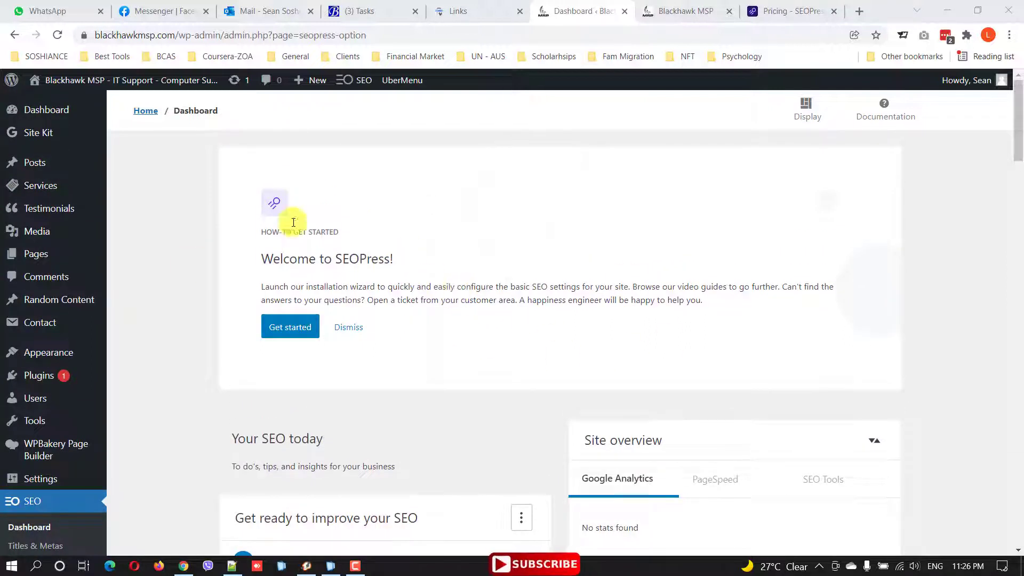
- Switch to the Blackhawk MSP website's front end and look over its home page, including the About Us section and navigation
click(709, 6)
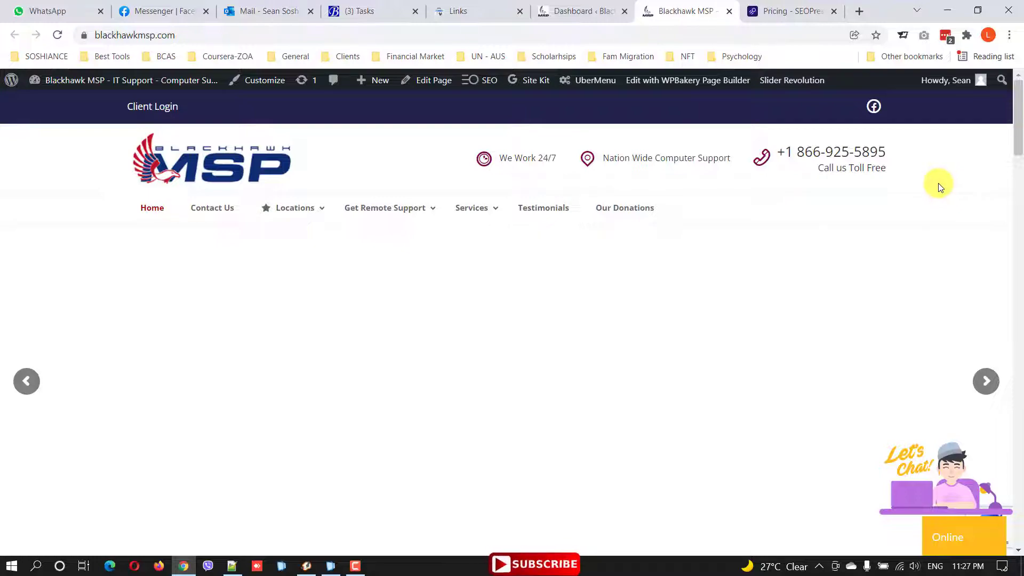
scroll(819, 222, down, 7)
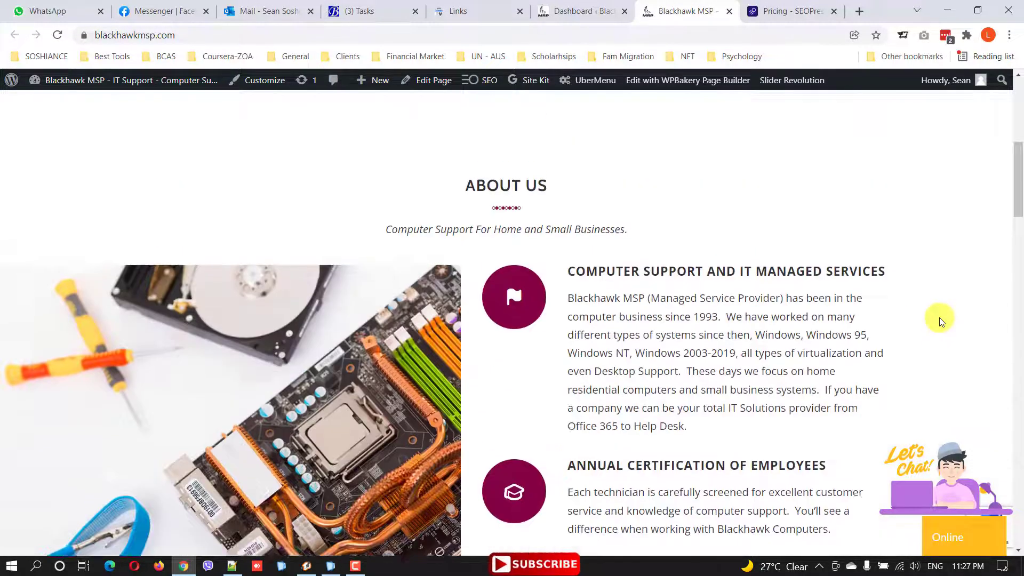
scroll(939, 317, up, 7)
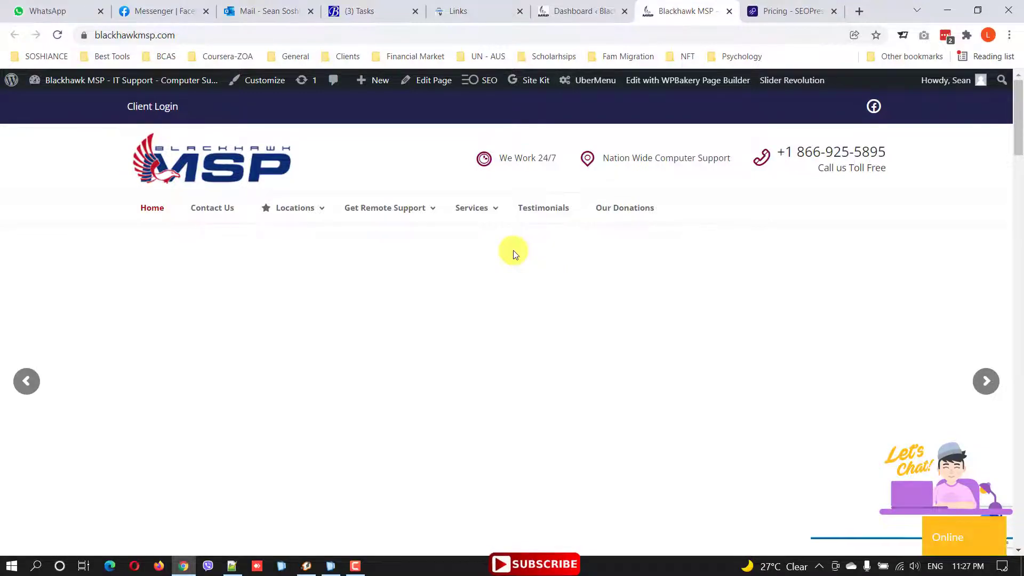
scroll(513, 252, down, 10)
scroll(532, 383, up, 10)
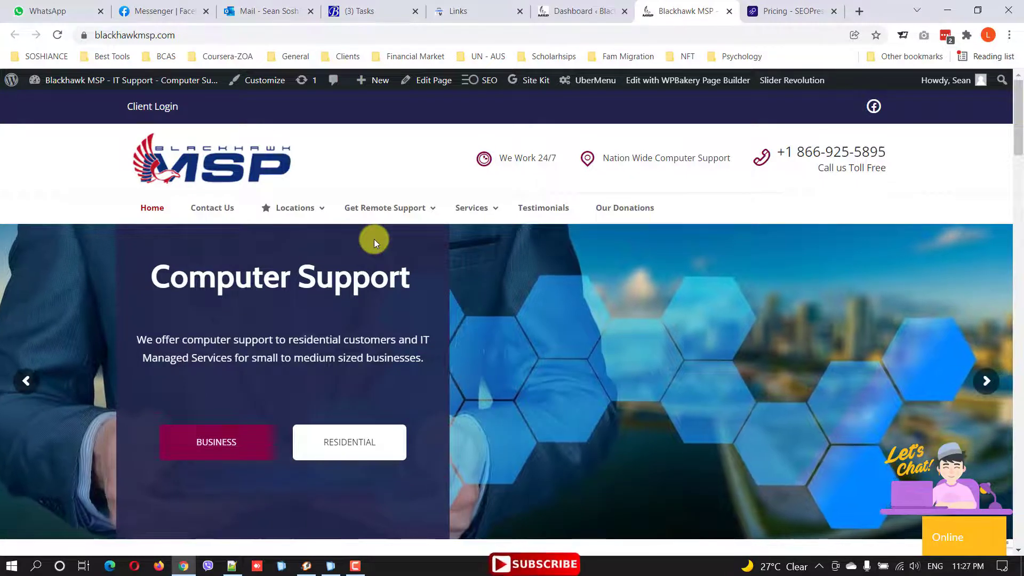
mouse_move(374, 210)
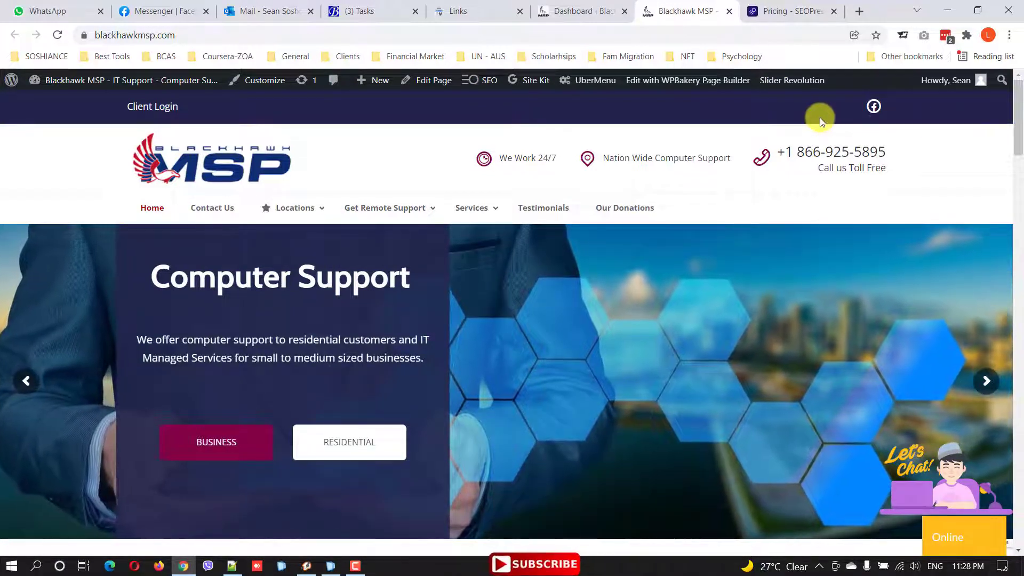
- Examine the SEOPress pricing page, focusing on the SEOPress PRO plan's description, price and site allowance
click(778, 10)
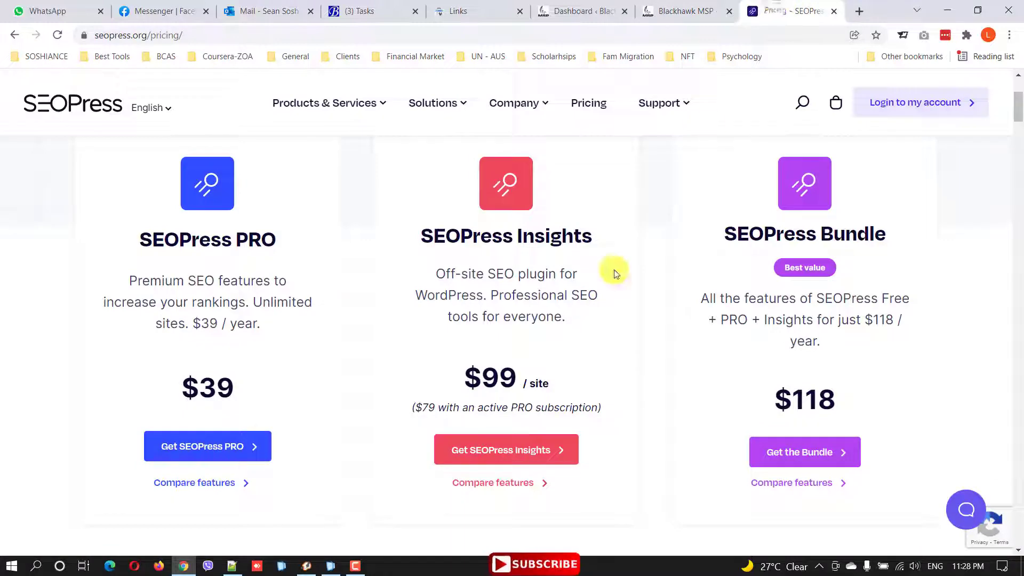
scroll(615, 273, up, 4)
mouse_move(473, 154)
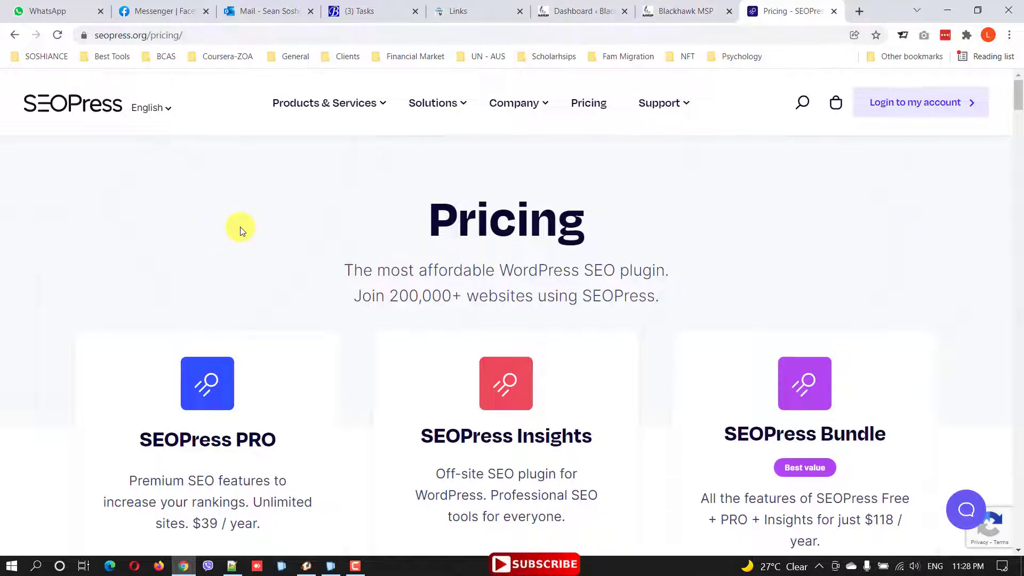
scroll(240, 226, down, 5)
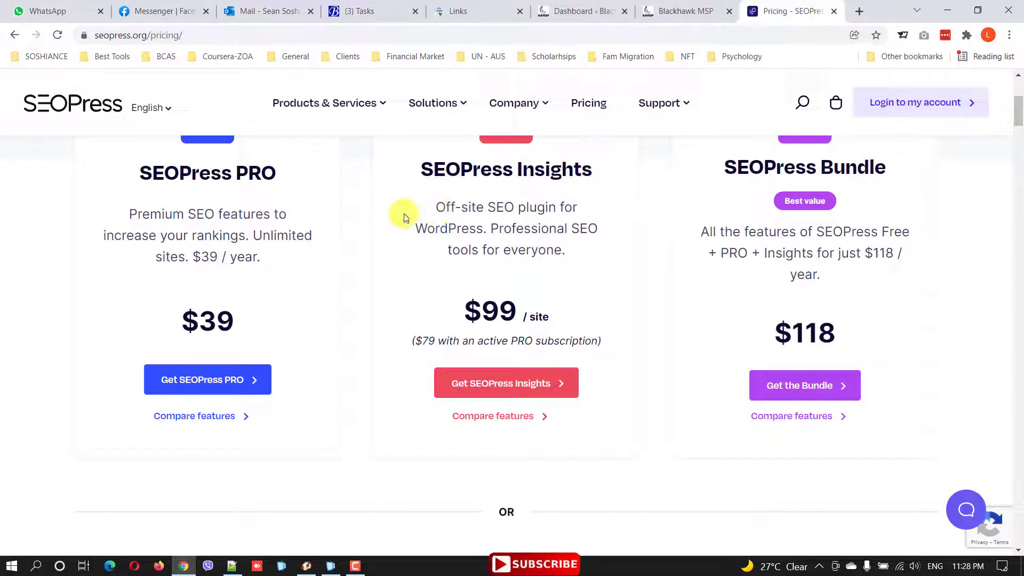
triple_click(178, 320)
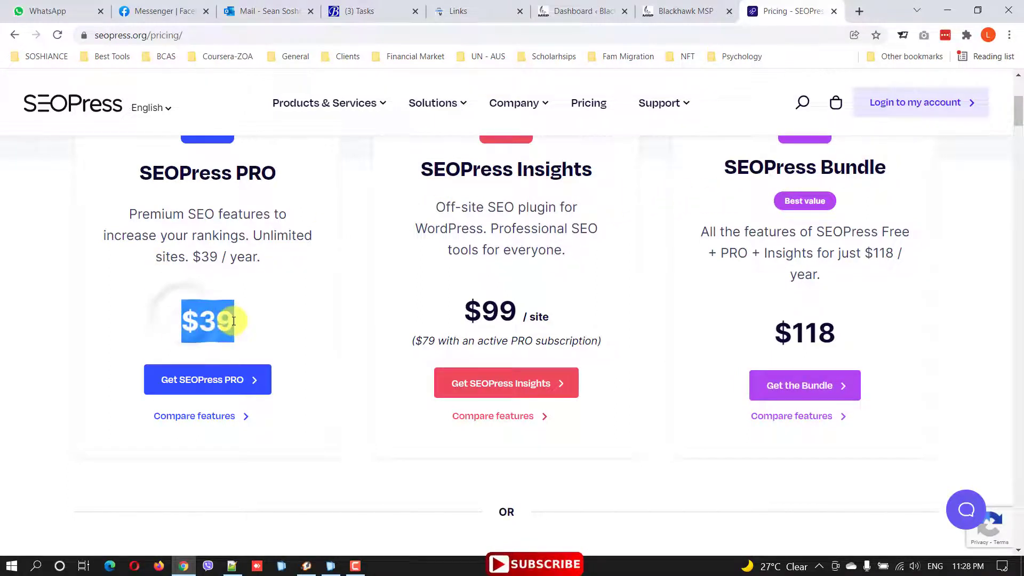
click(268, 327)
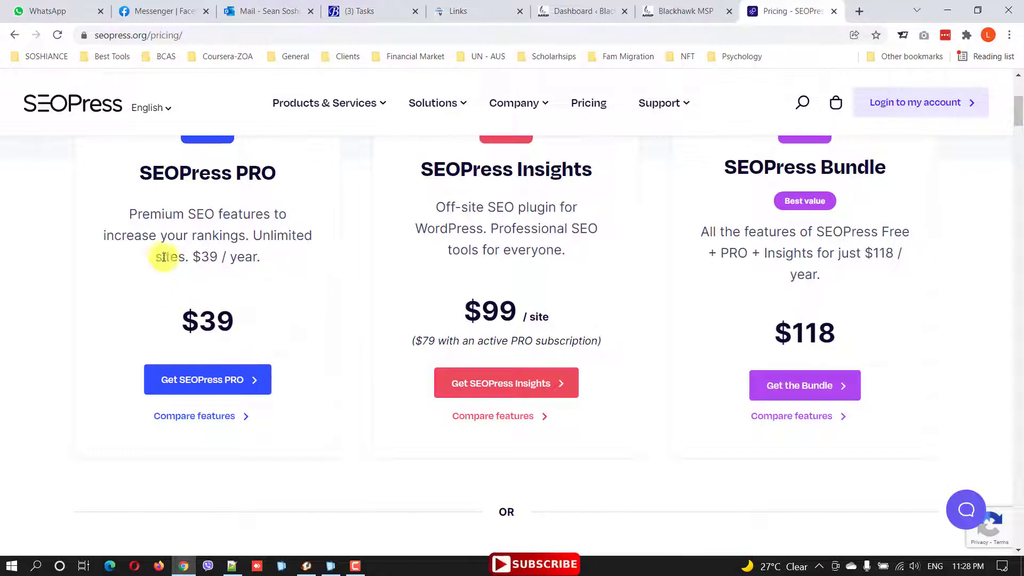
drag(160, 256, 275, 271)
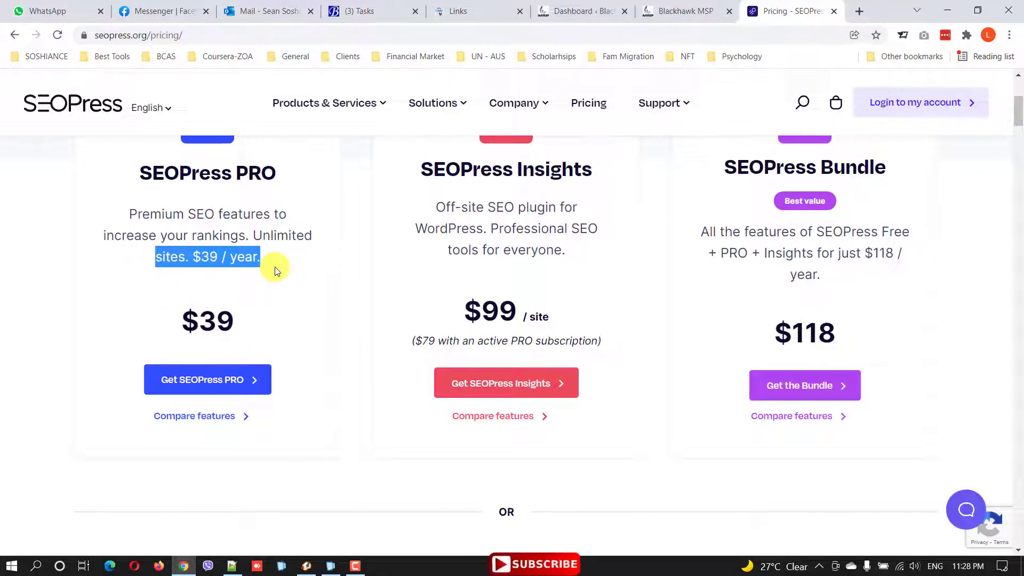
drag(130, 216, 322, 258)
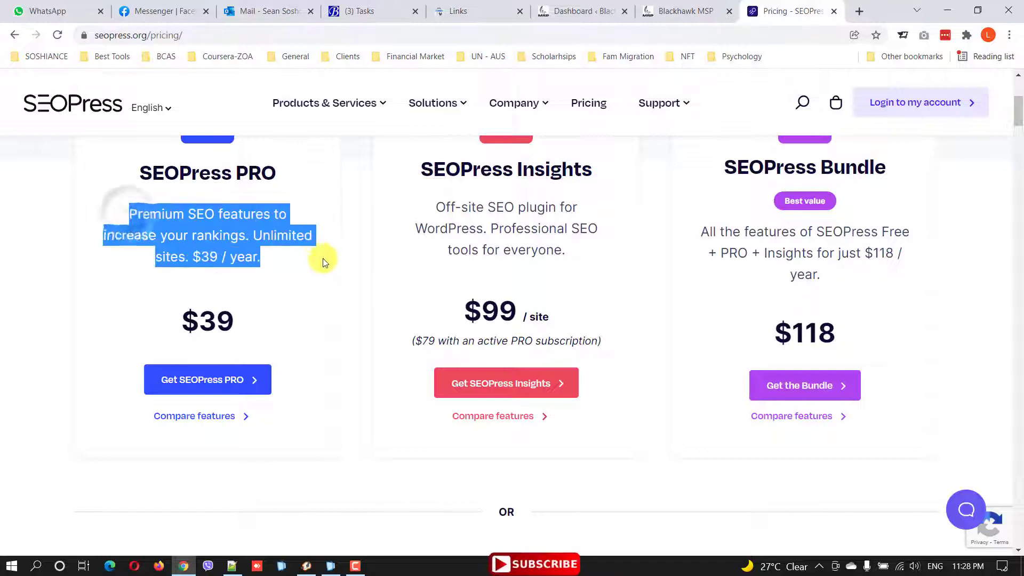
click(300, 269)
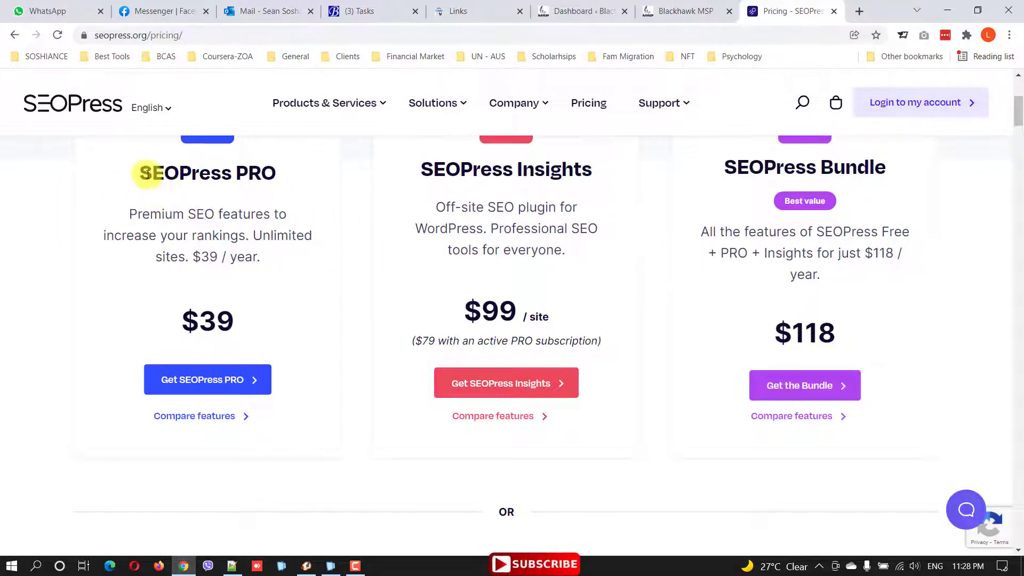
drag(140, 173, 297, 270)
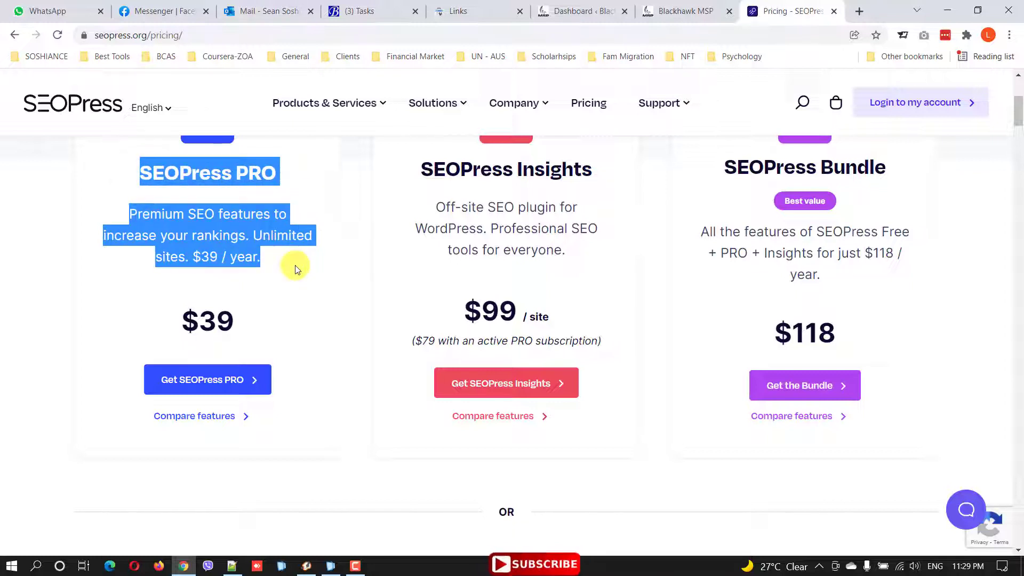
click(278, 267)
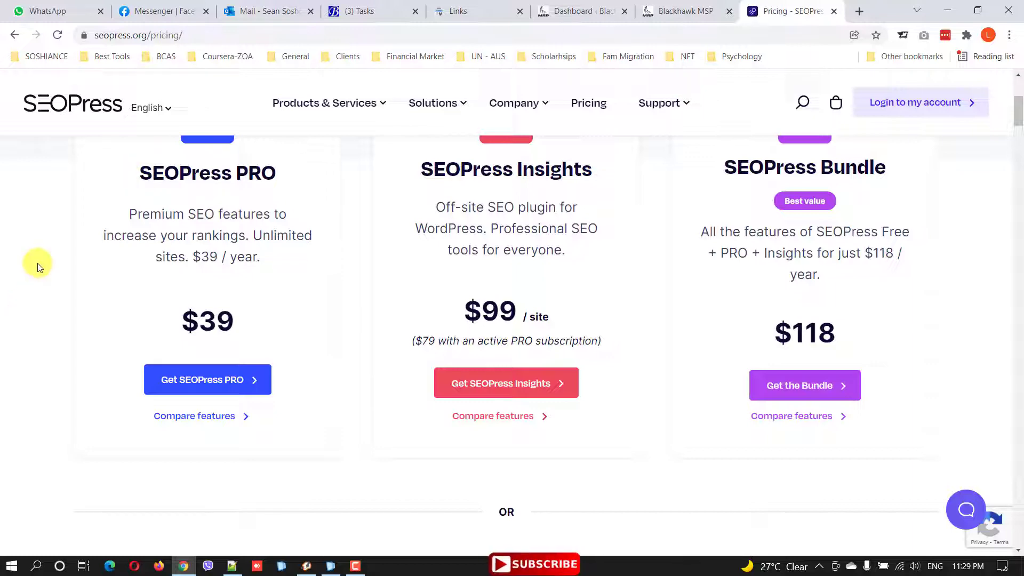
- Close the SEOPress pricing page and the website's front end, returning to the SEOPress dashboard
click(835, 11)
click(716, 12)
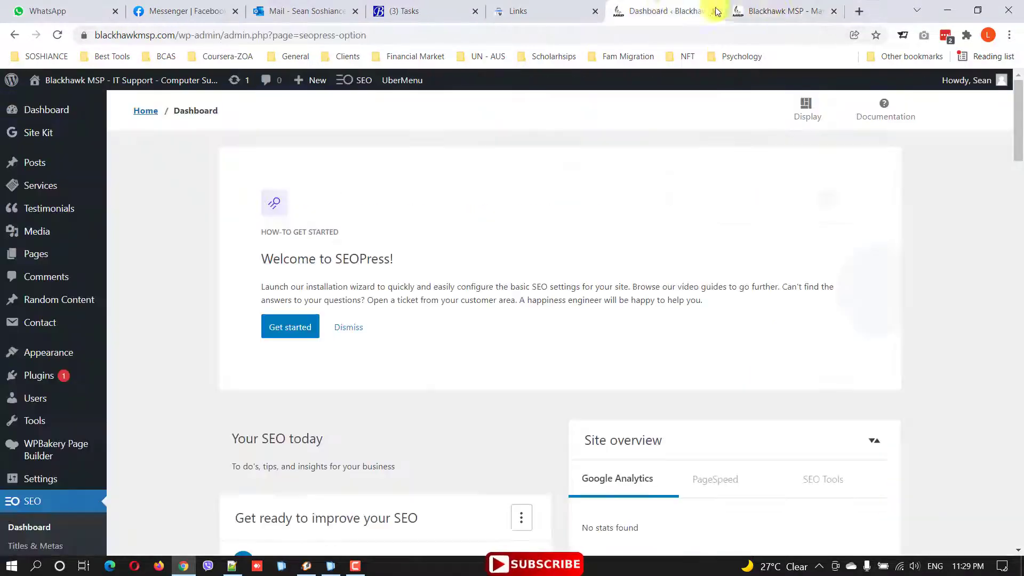
click(834, 11)
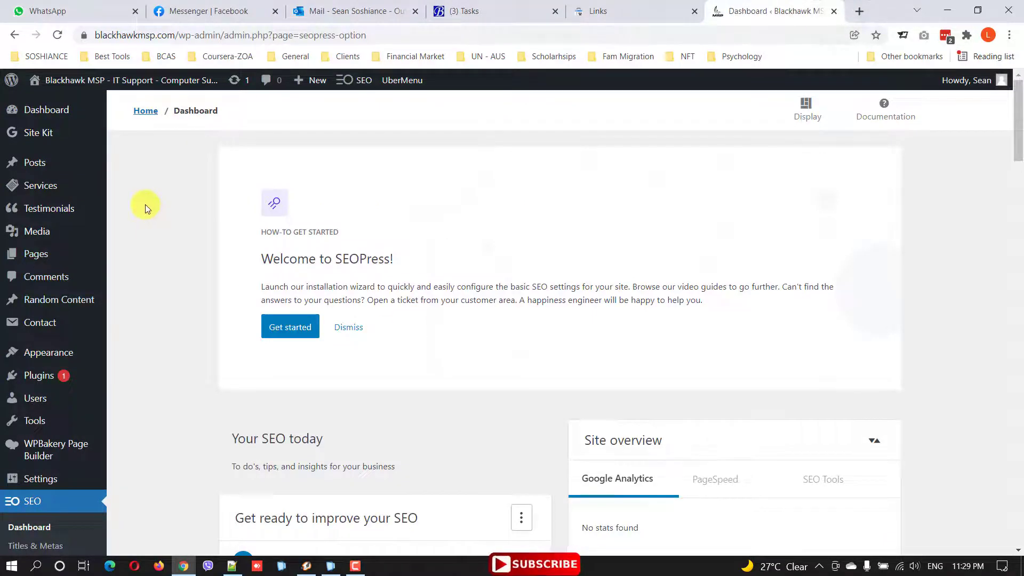
- Open the site's installed plugins list and examine the SEOPress and SEOPress PRO entries
scroll(145, 204, down, 1)
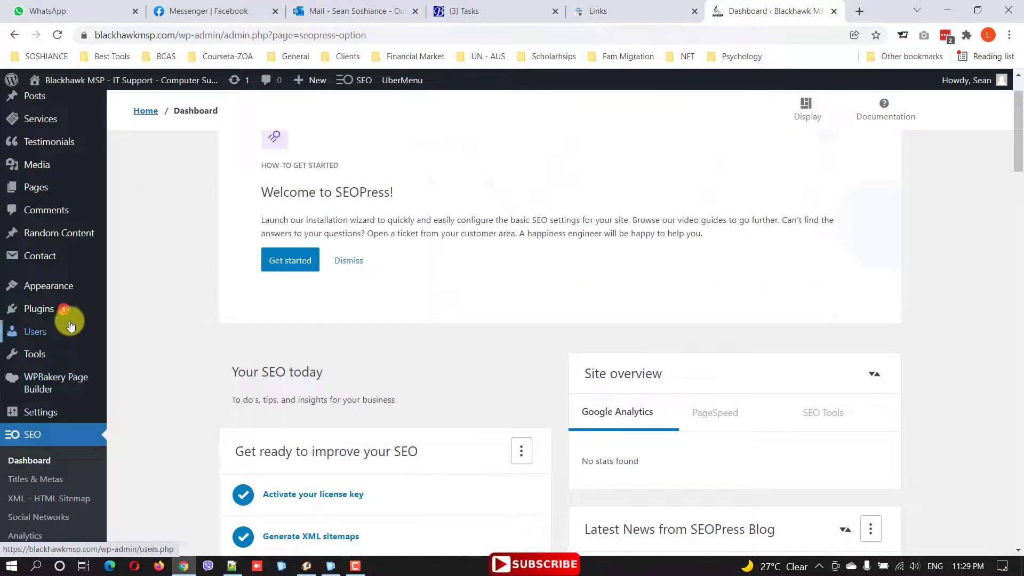
click(51, 316)
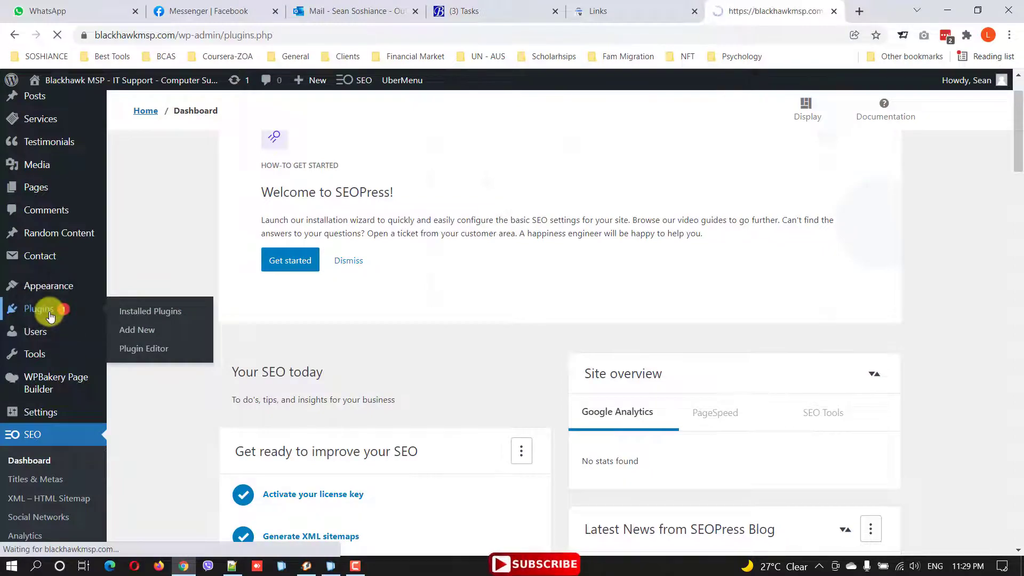
scroll(328, 345, down, 5)
scroll(331, 344, down, 12)
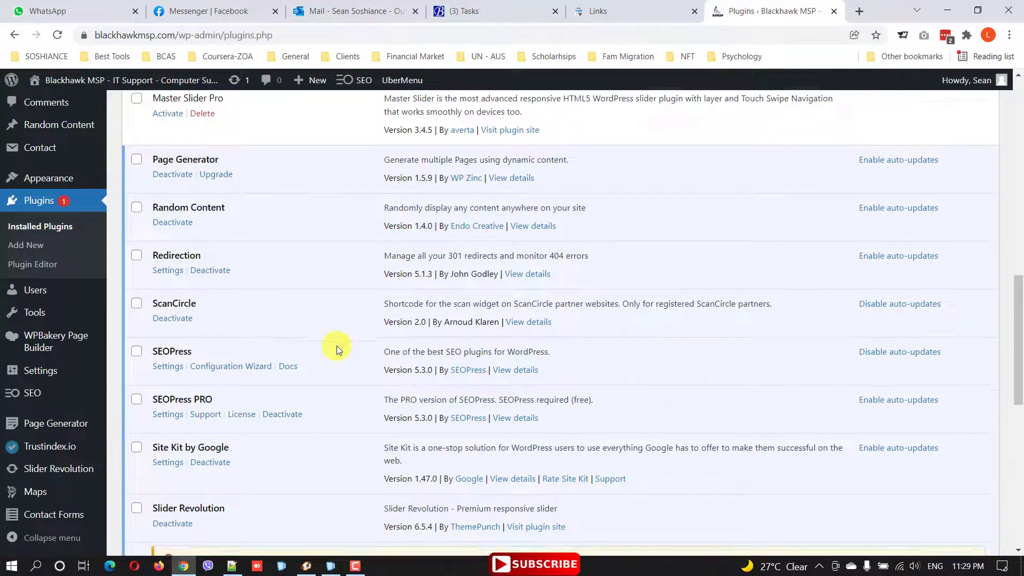
scroll(218, 363, up, 4)
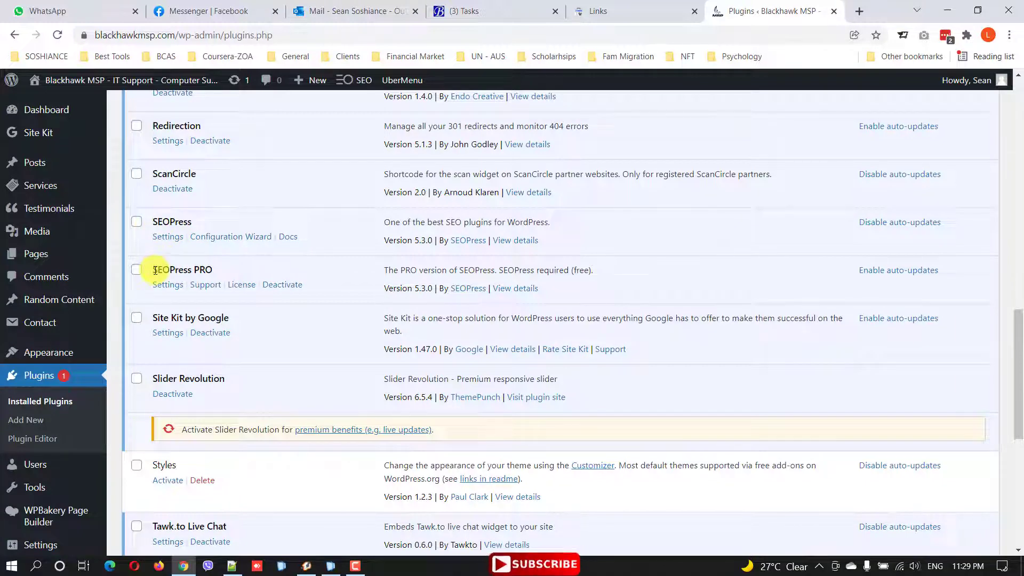
drag(154, 270, 212, 270)
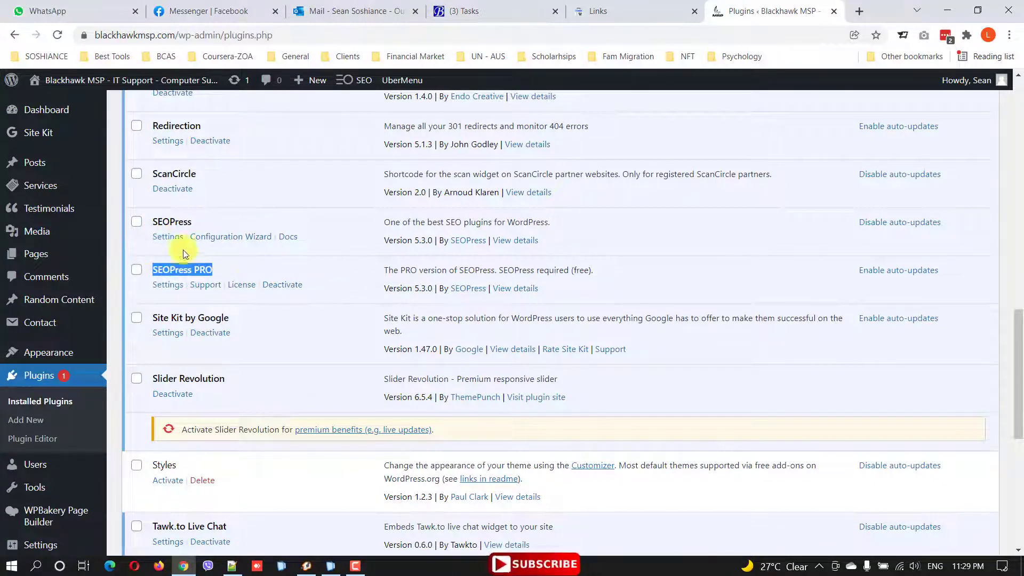
drag(199, 222, 153, 221)
drag(154, 270, 214, 270)
scroll(306, 265, up, 15)
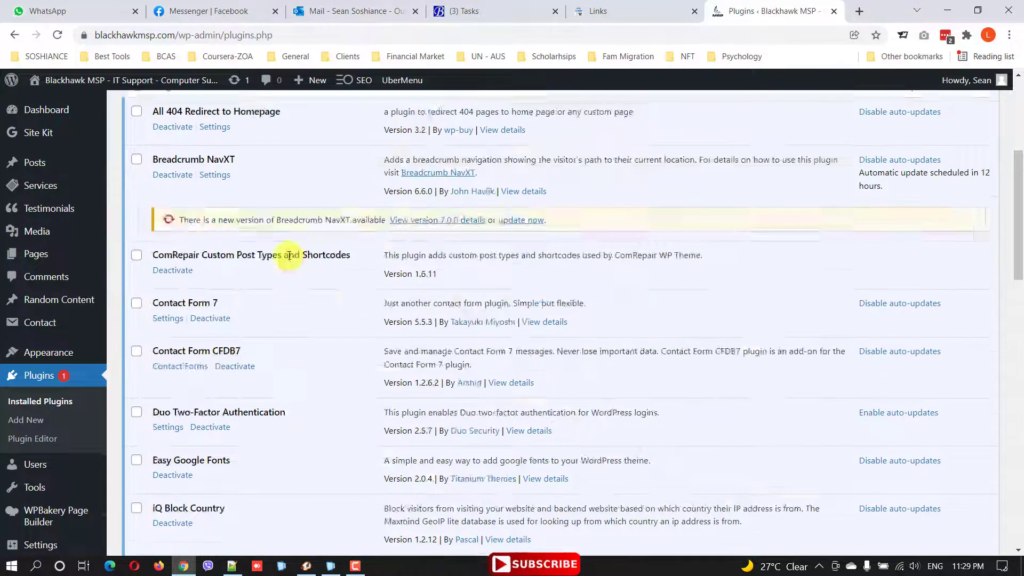
scroll(571, 247, down, 3)
scroll(248, 361, down, 9)
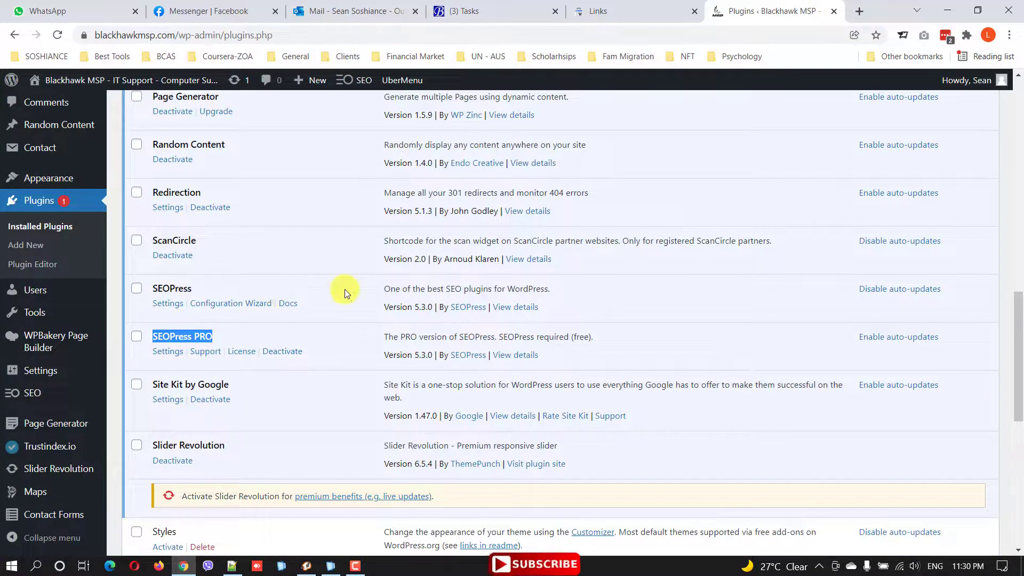
scroll(342, 314, up, 12)
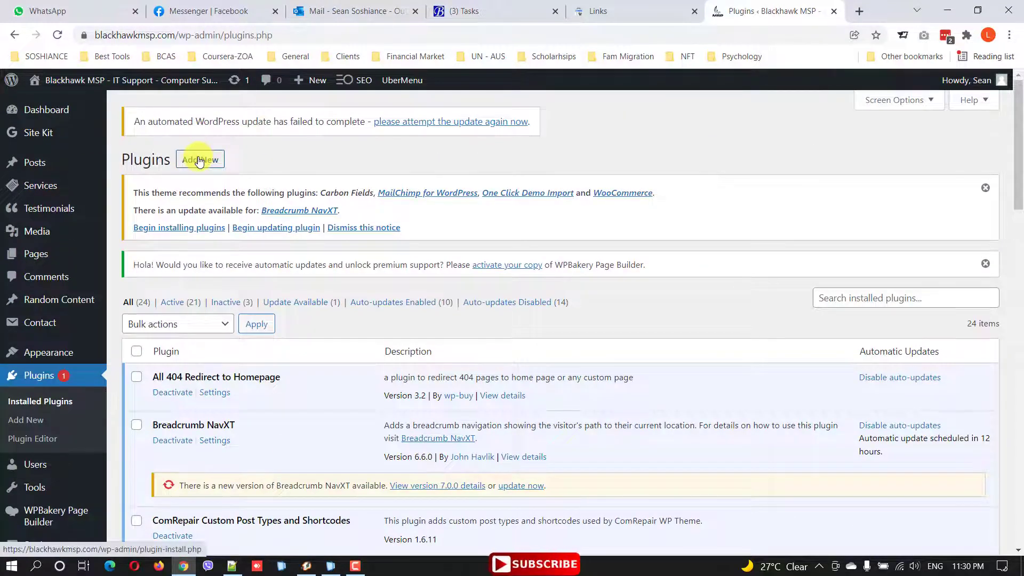
- Launch the SEOPress setup wizard from the plugin's dashboard and review the plugins available as metadata import sources
scroll(507, 231, down, 5)
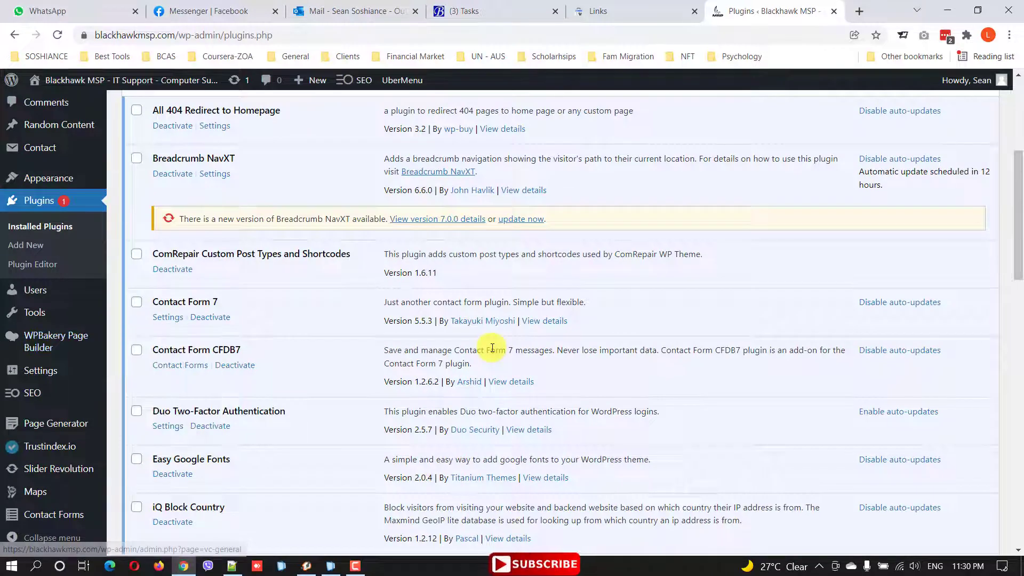
mouse_move(36, 399)
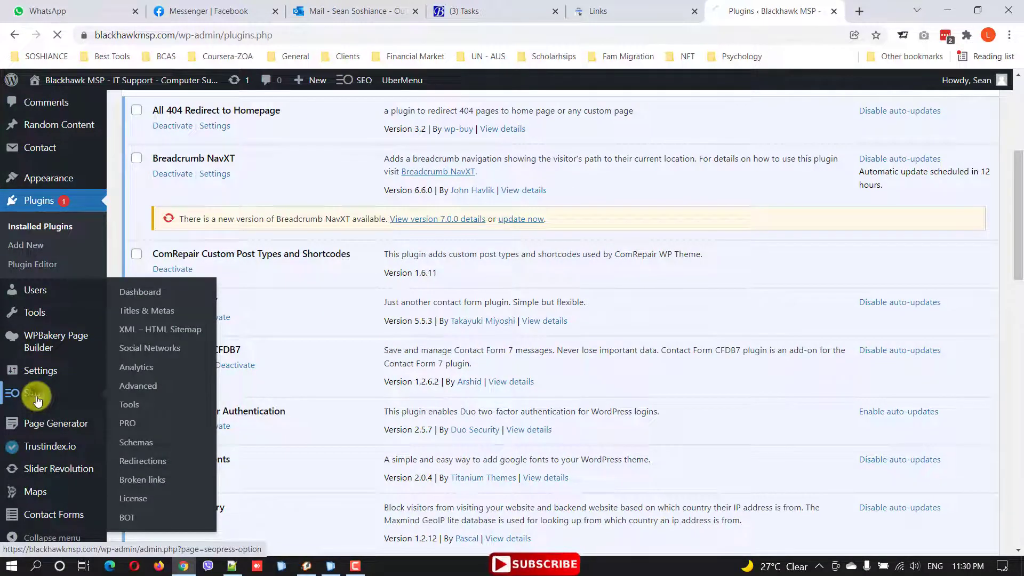
click(37, 399)
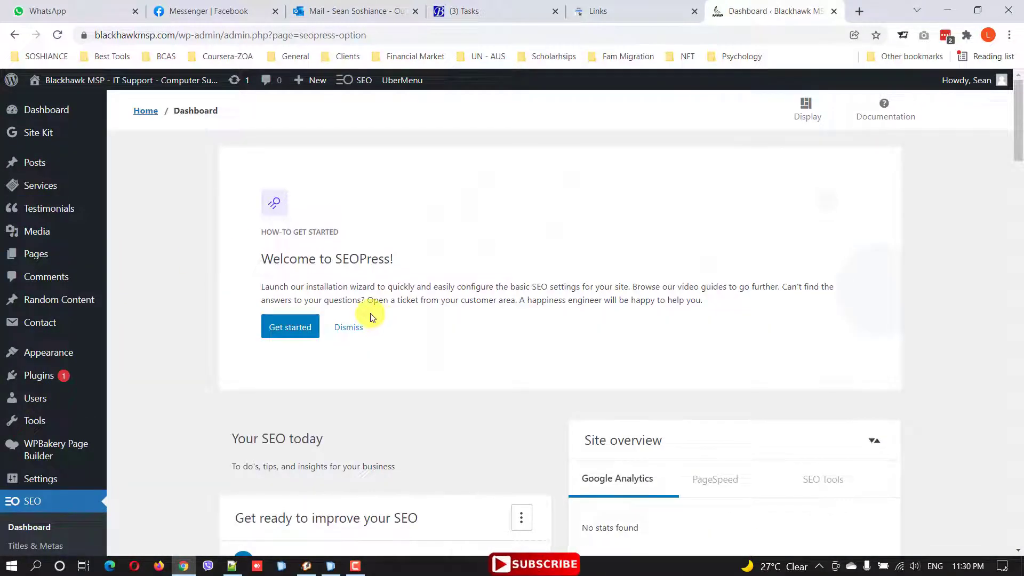
scroll(379, 387, down, 5)
scroll(377, 384, up, 5)
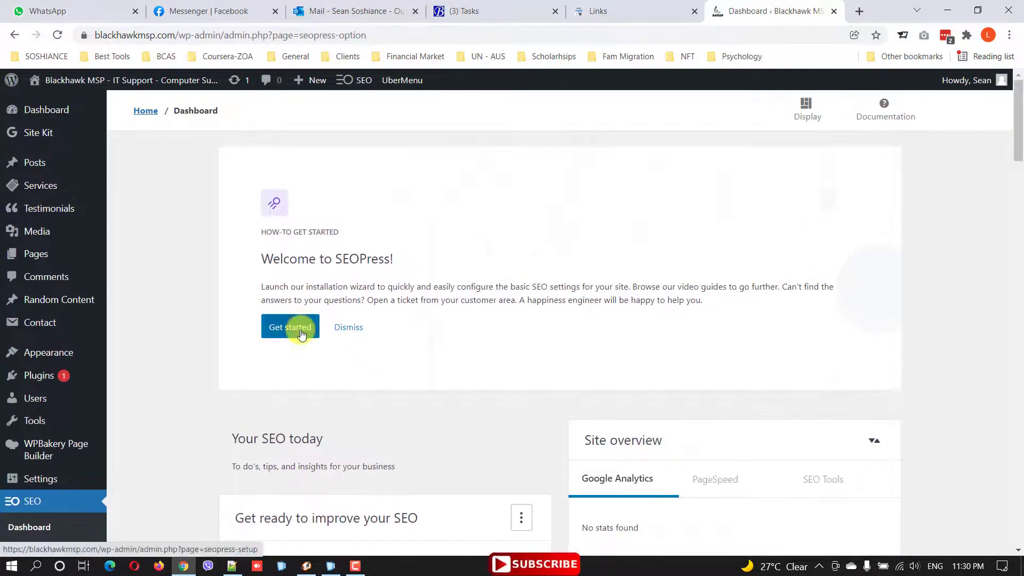
click(301, 331)
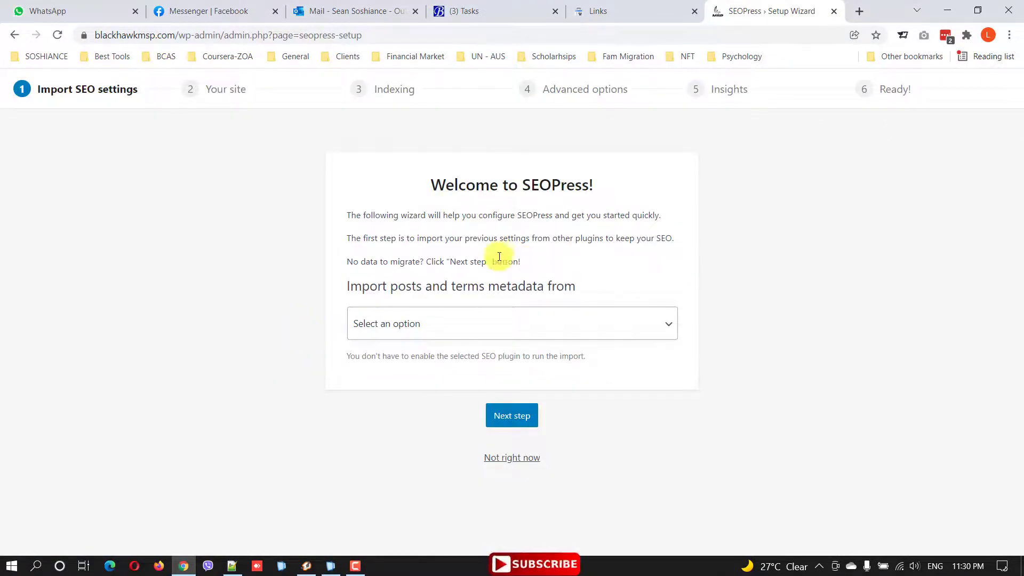
click(571, 331)
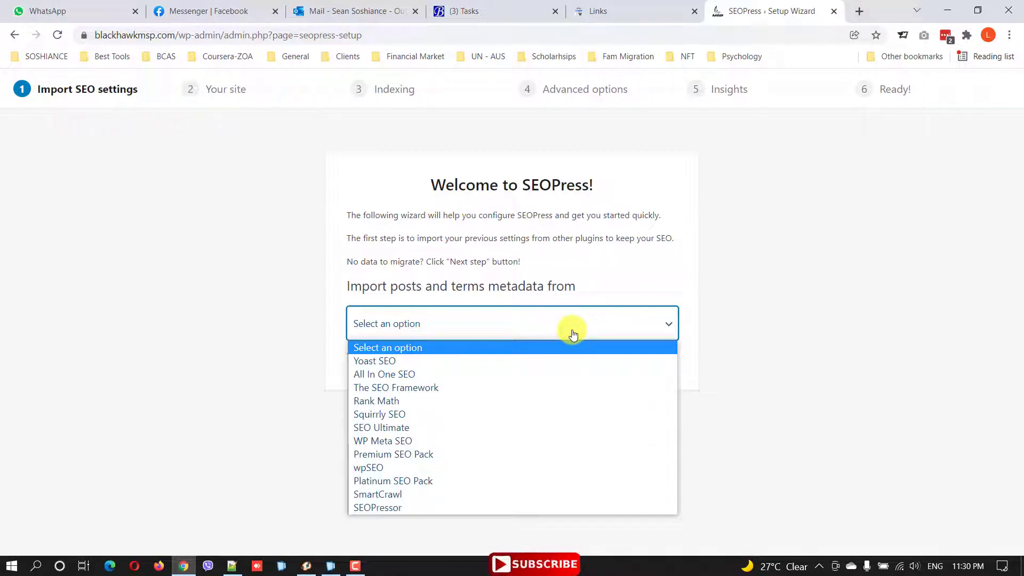
click(743, 335)
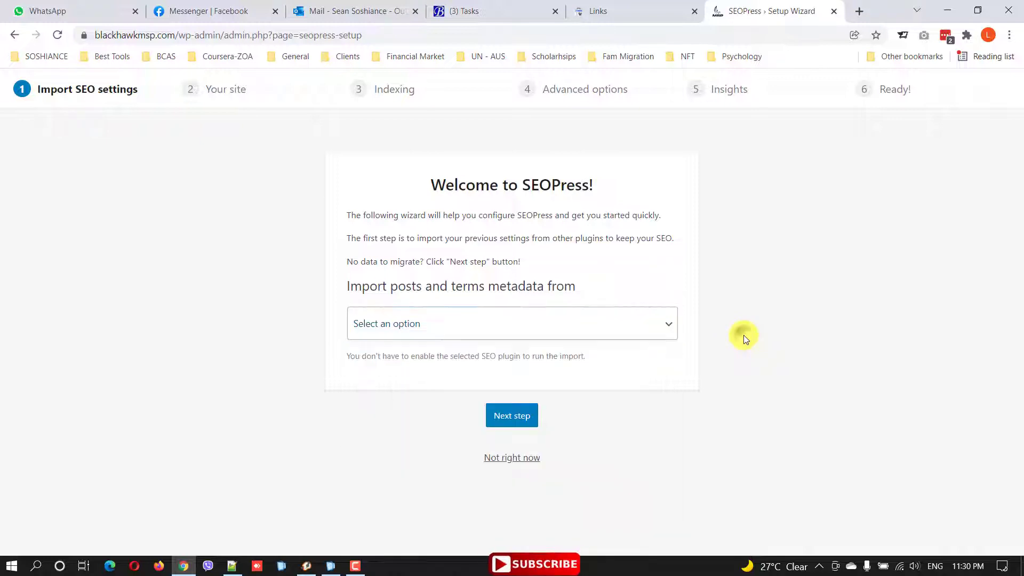
- Proceed past the metadata import without choosing a source and review the wizard's Your site fields
click(522, 420)
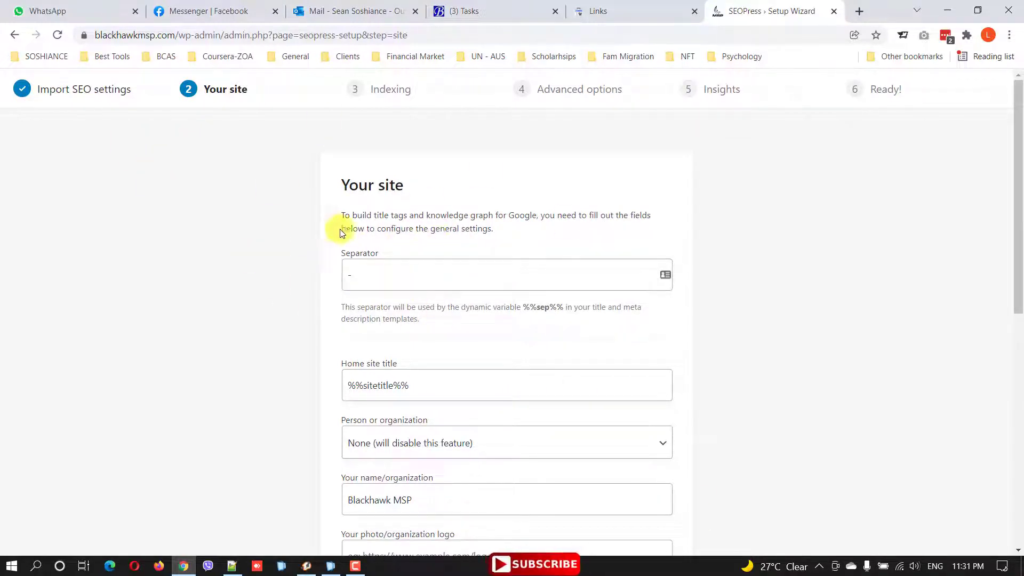
drag(342, 183, 745, 456)
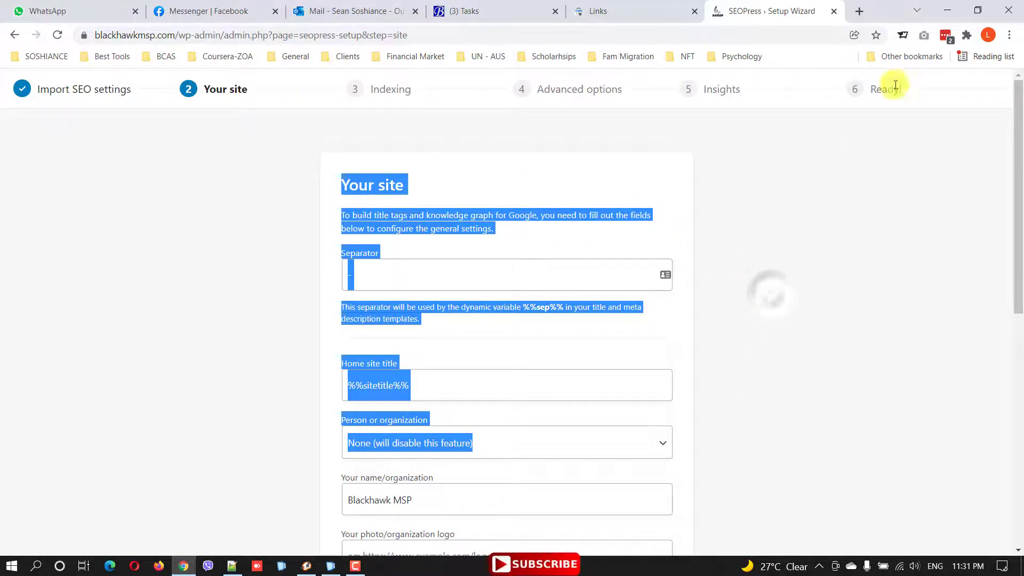
- Search Google for "Microsoft" in a new tab, examine the company's knowledge panel, and return to the setup wizard
click(854, 12)
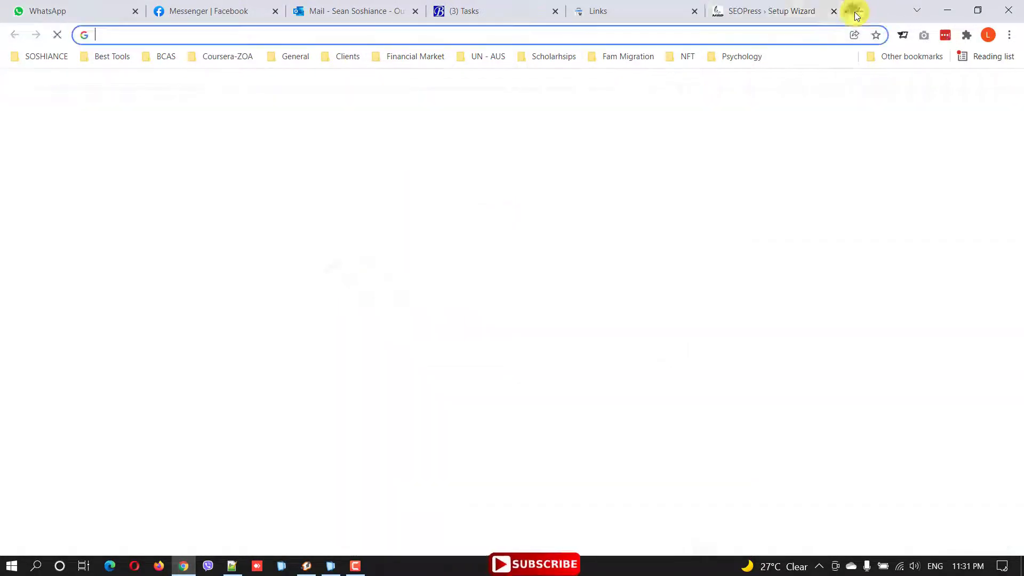
text(Microsf)
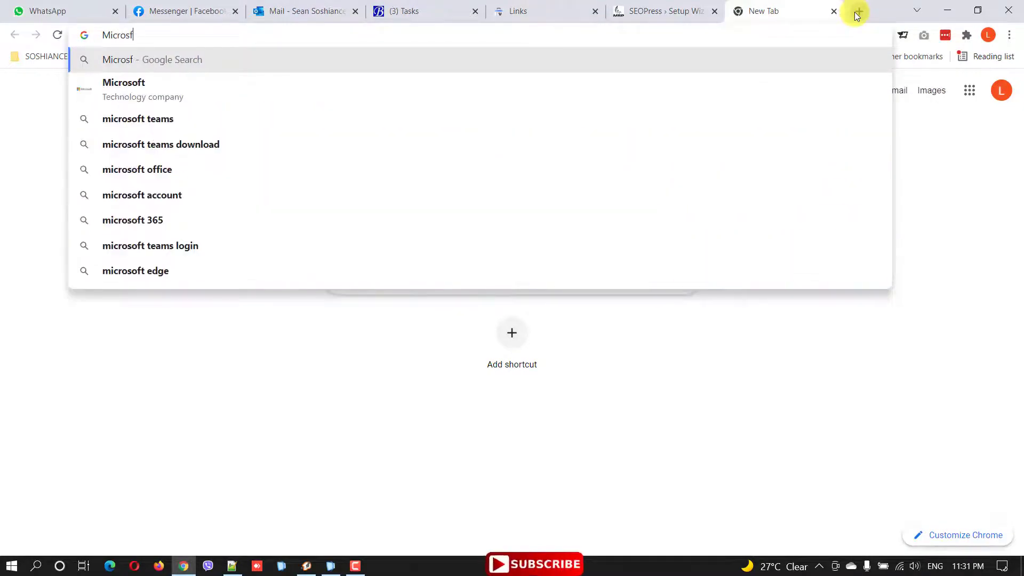
key(BackSpace)
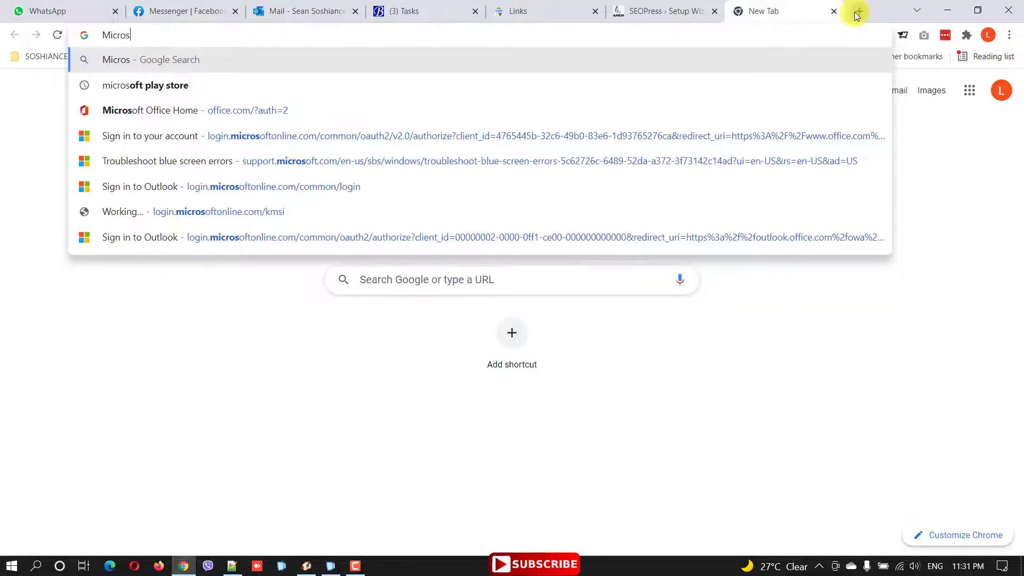
text(oft)
key(Return)
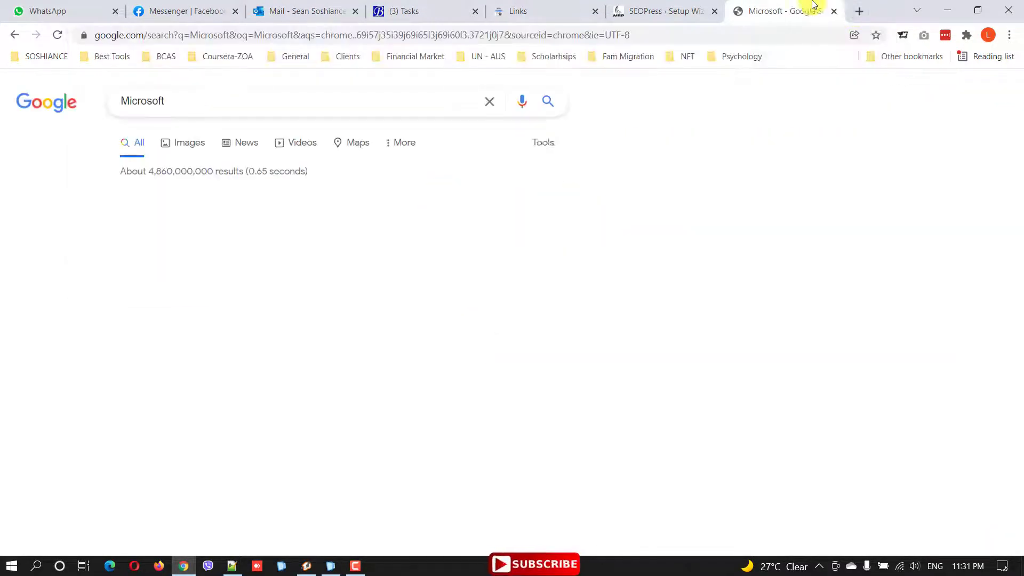
scroll(640, 152, down, 3)
scroll(640, 152, up, 3)
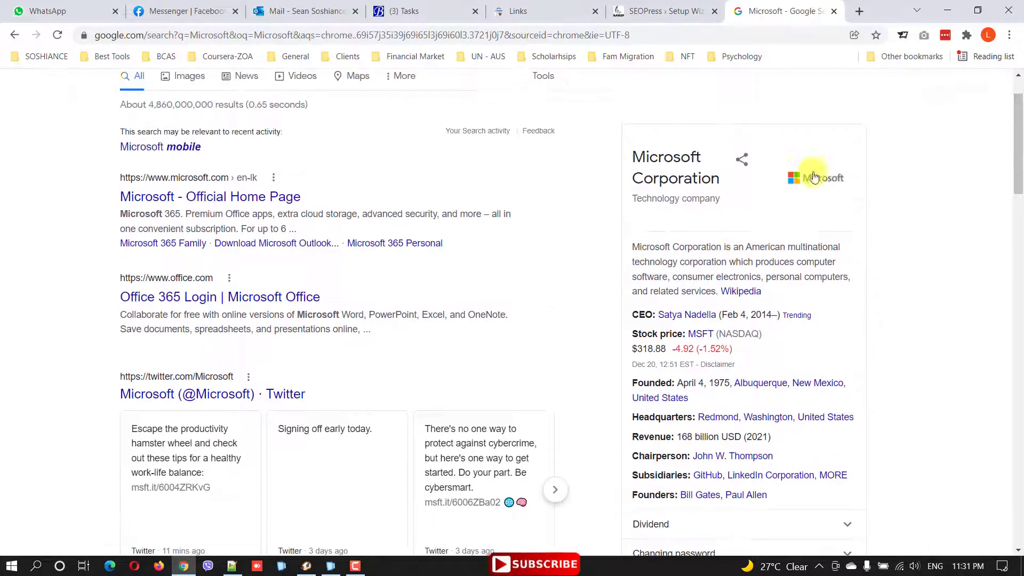
scroll(1016, 155, down, 3)
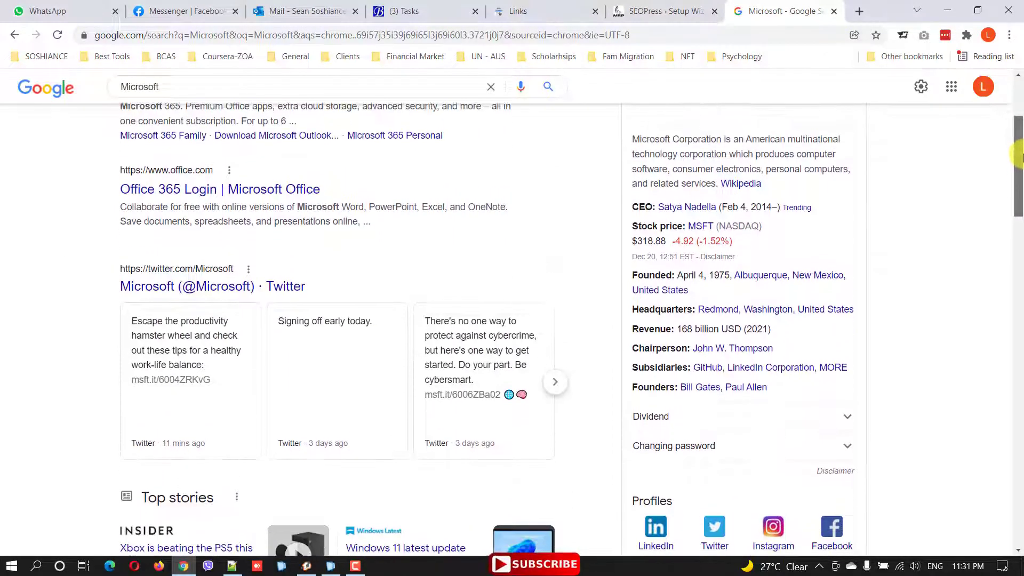
scroll(1017, 152, up, 2)
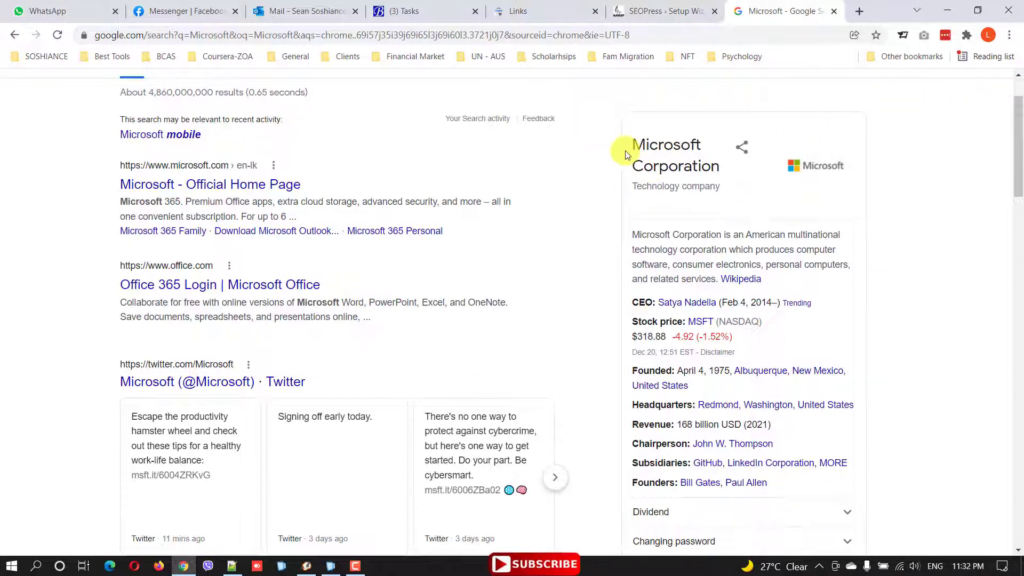
click(833, 11)
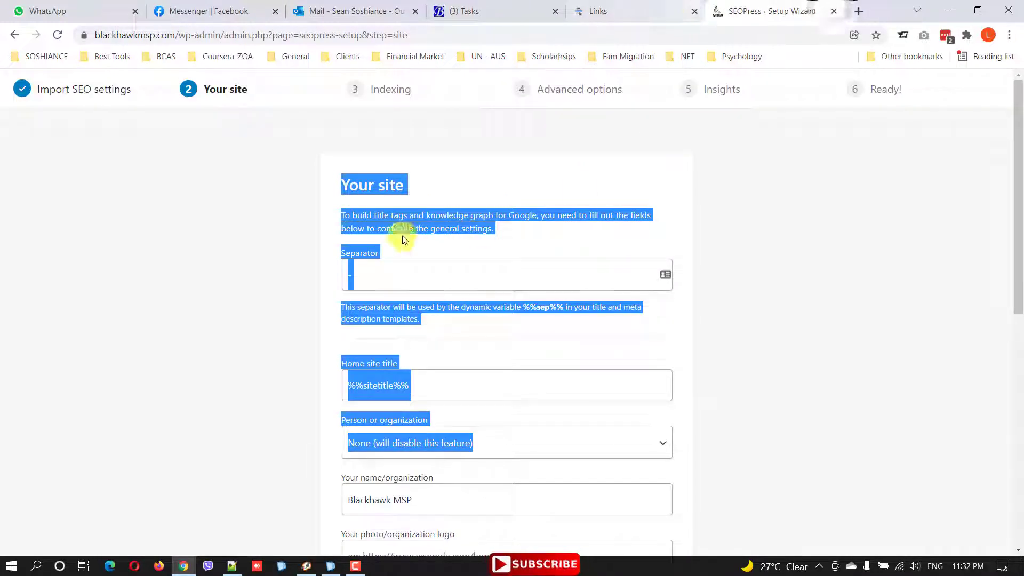
- Set Person or organization to Organization, leave the logo and social profile fields blank, and continue to the Indexing step
click(868, 229)
scroll(533, 229, down, 2)
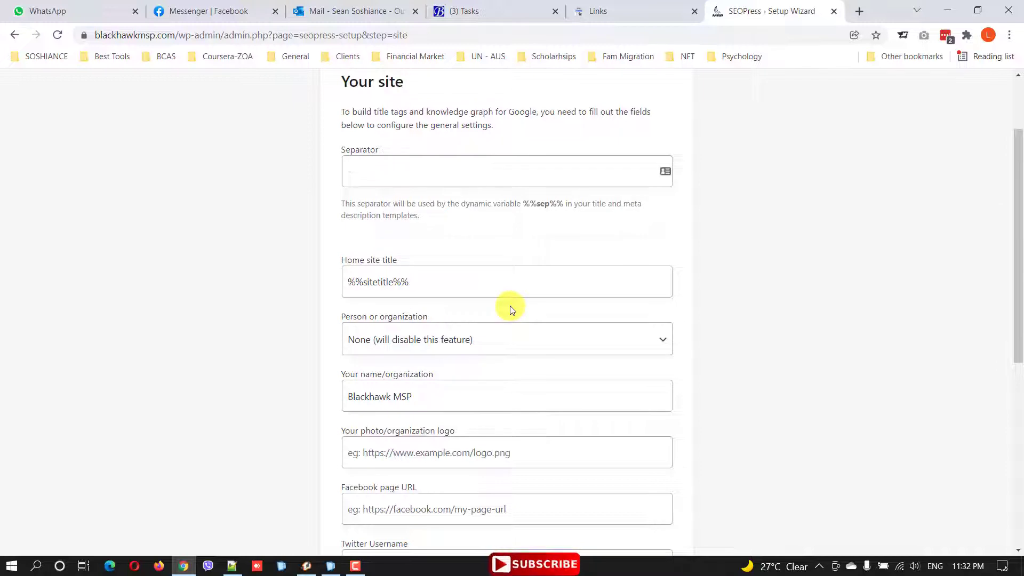
scroll(511, 310, down, 2)
click(461, 206)
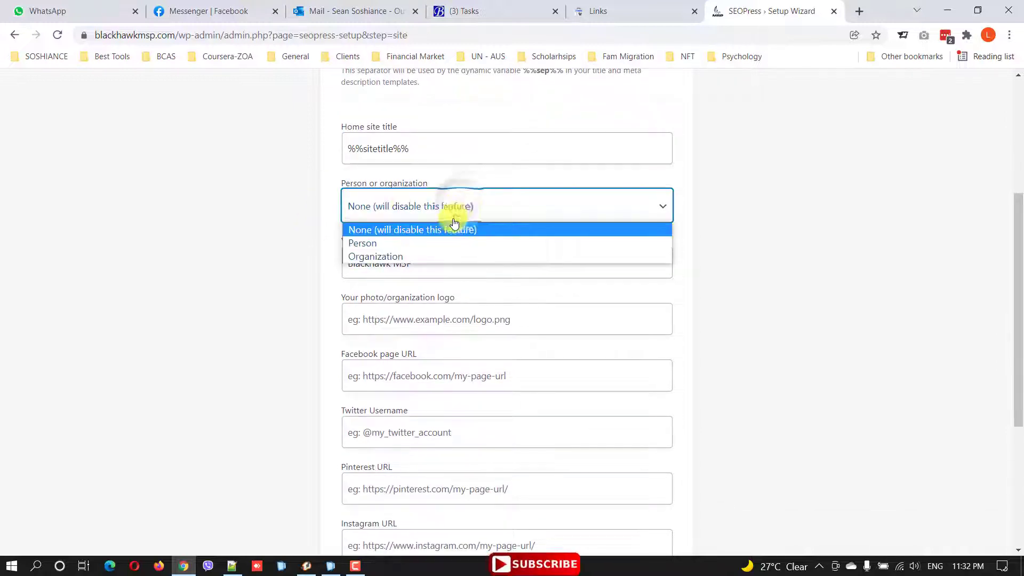
click(402, 256)
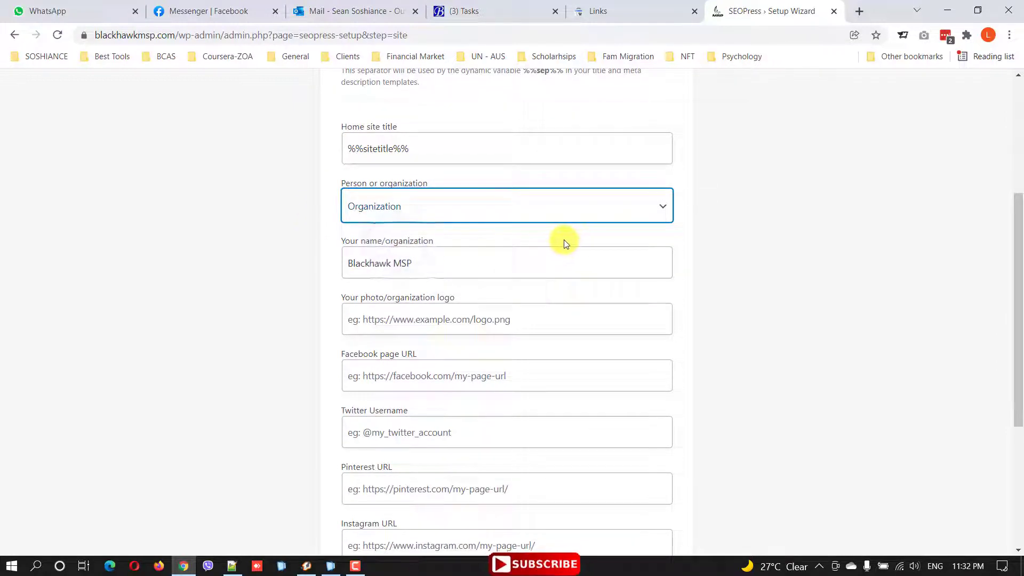
scroll(566, 243, down, 2)
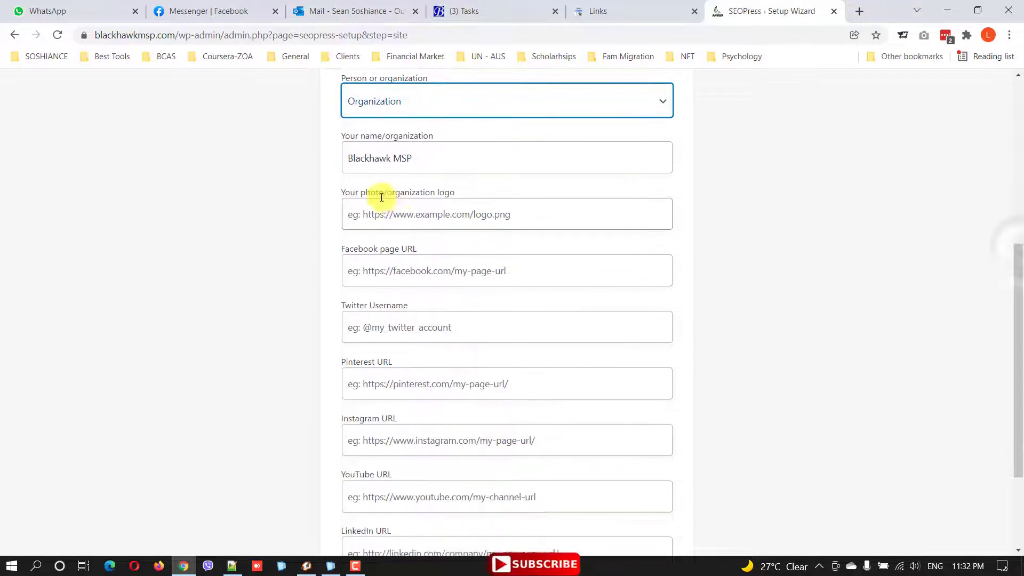
click(539, 206)
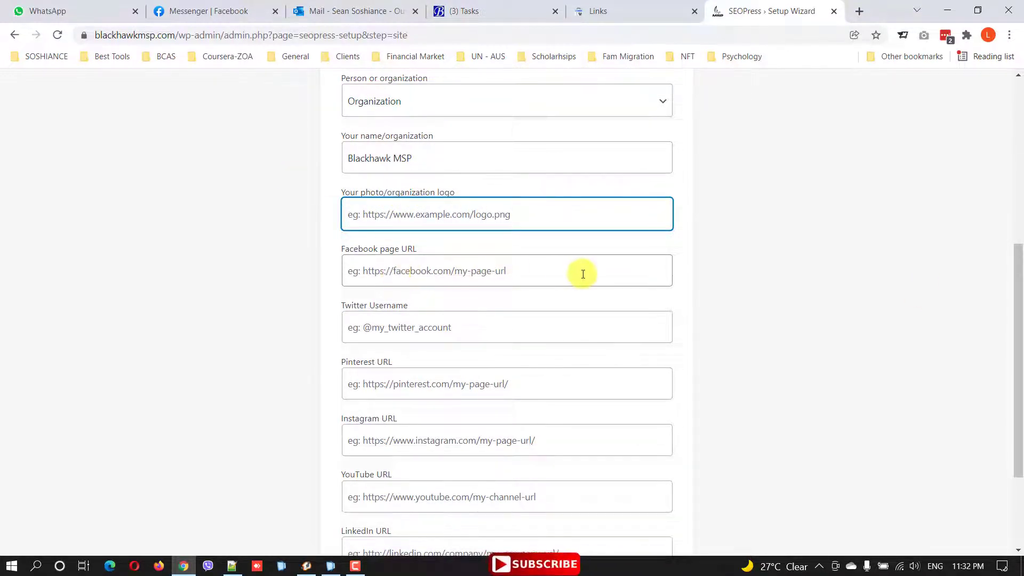
scroll(583, 274, down, 1)
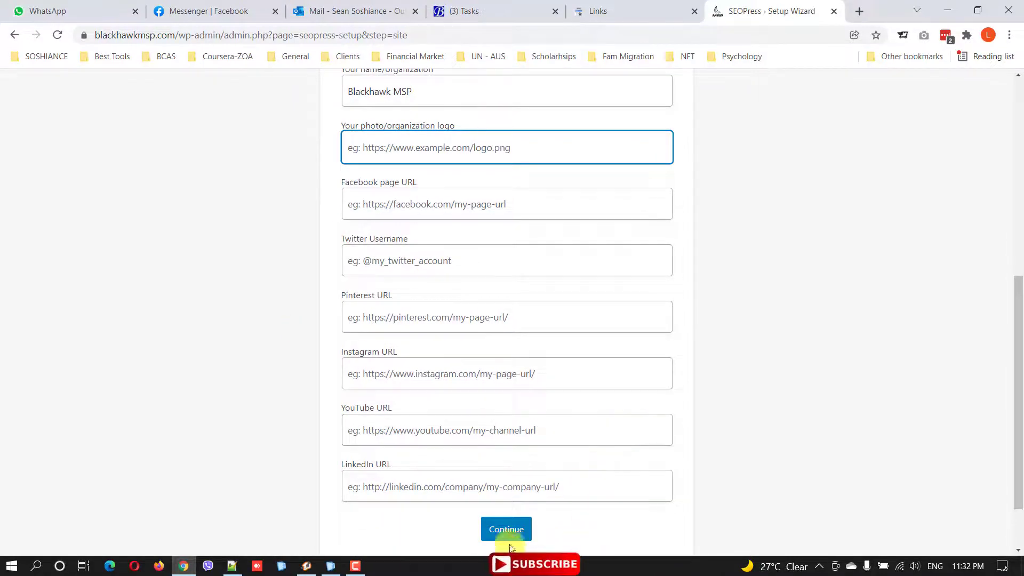
click(508, 527)
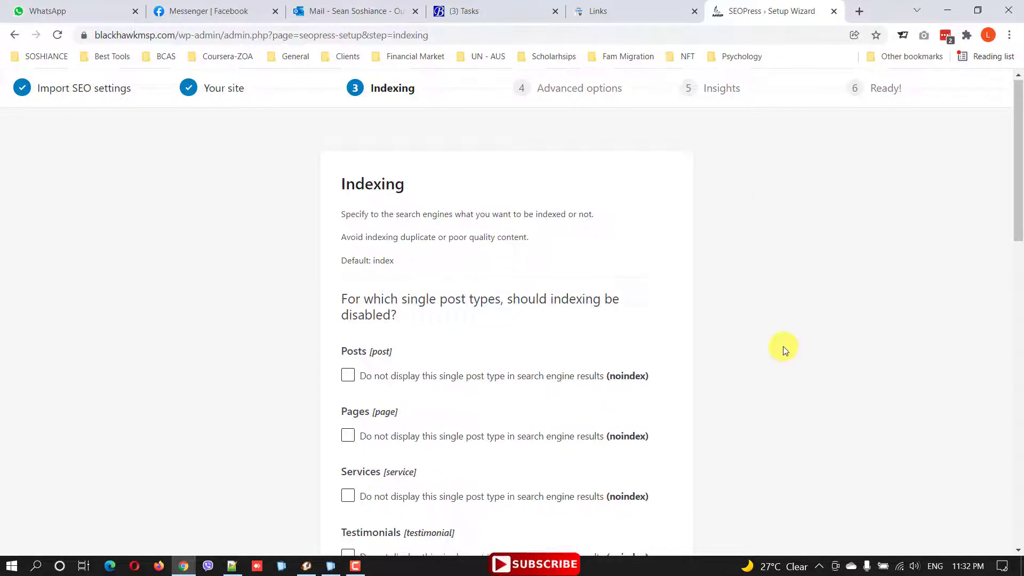
- Review the noindex options for post types, archives and taxonomies, leave them all disabled, and continue to Advanced options
scroll(361, 206, down, 6)
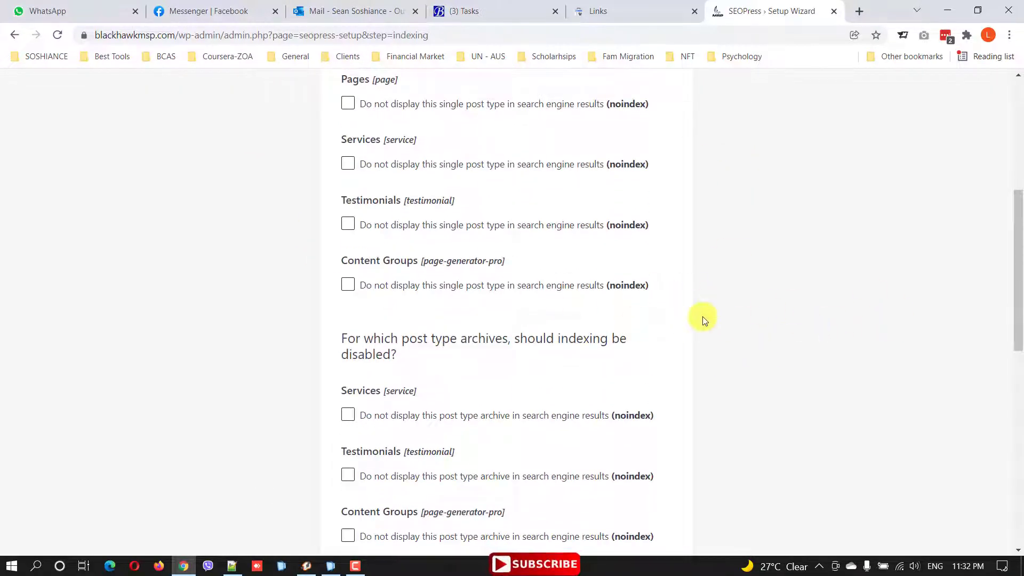
scroll(389, 251, up, 1)
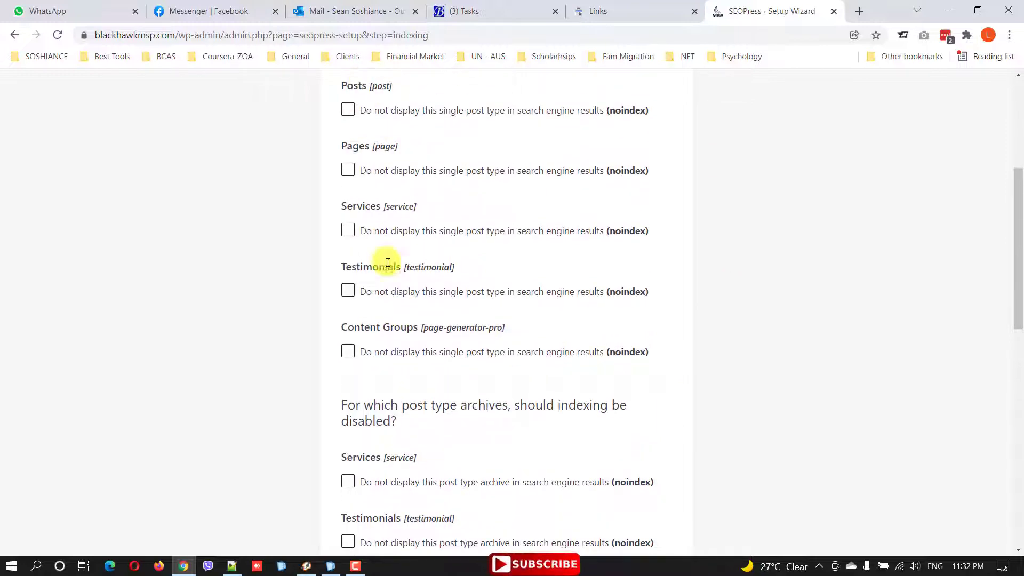
scroll(342, 236, down, 6)
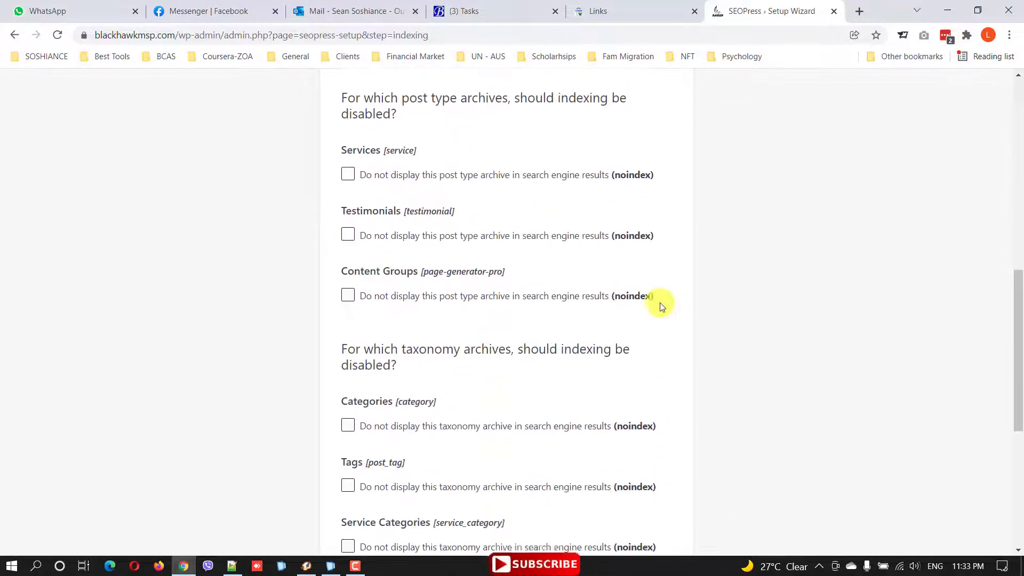
scroll(625, 290, down, 6)
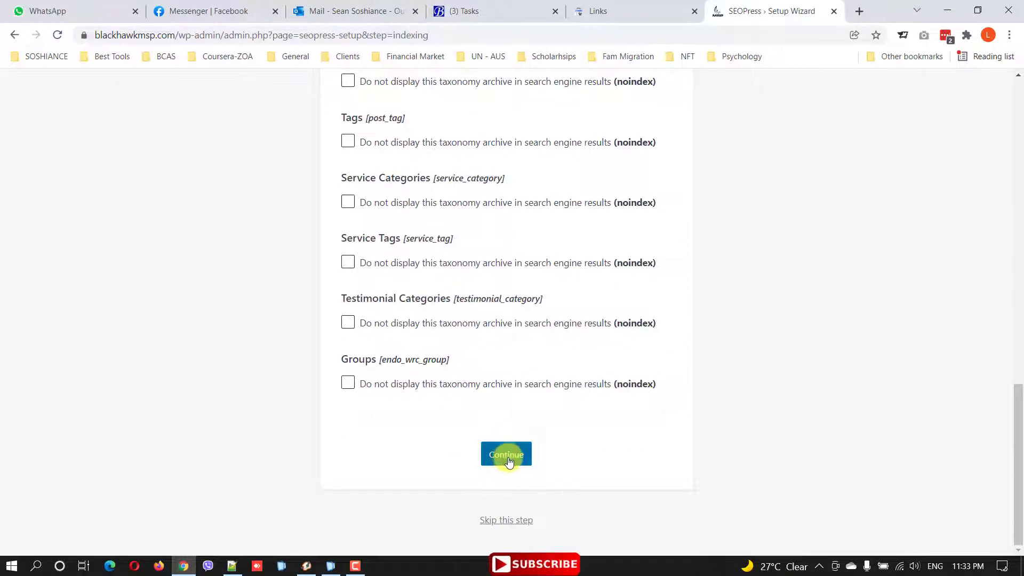
click(507, 455)
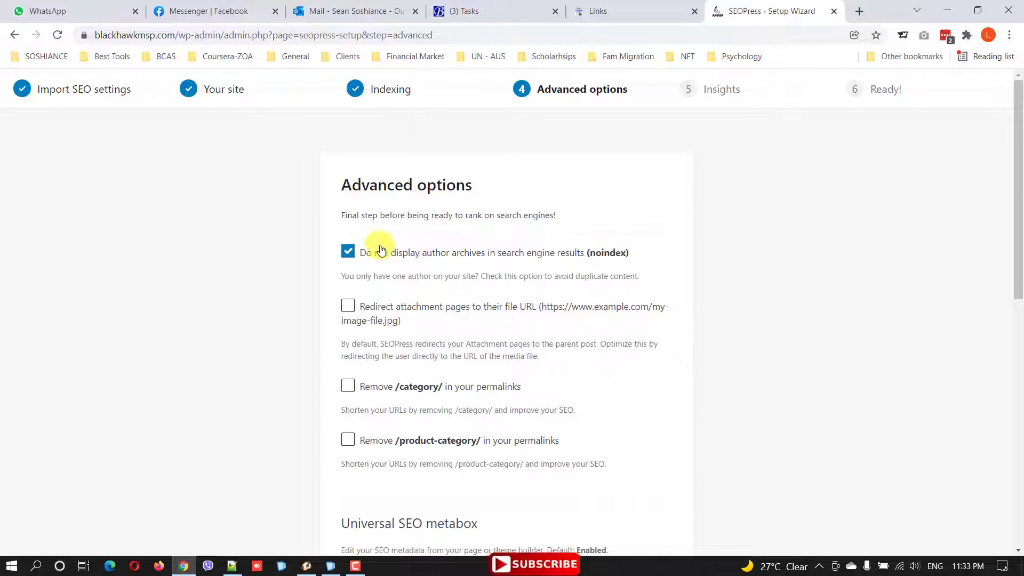
- Review the permalink, SEO metabox and SEO column options, keep the default selections, and continue to the Insights step
drag(1019, 203, 1019, 250)
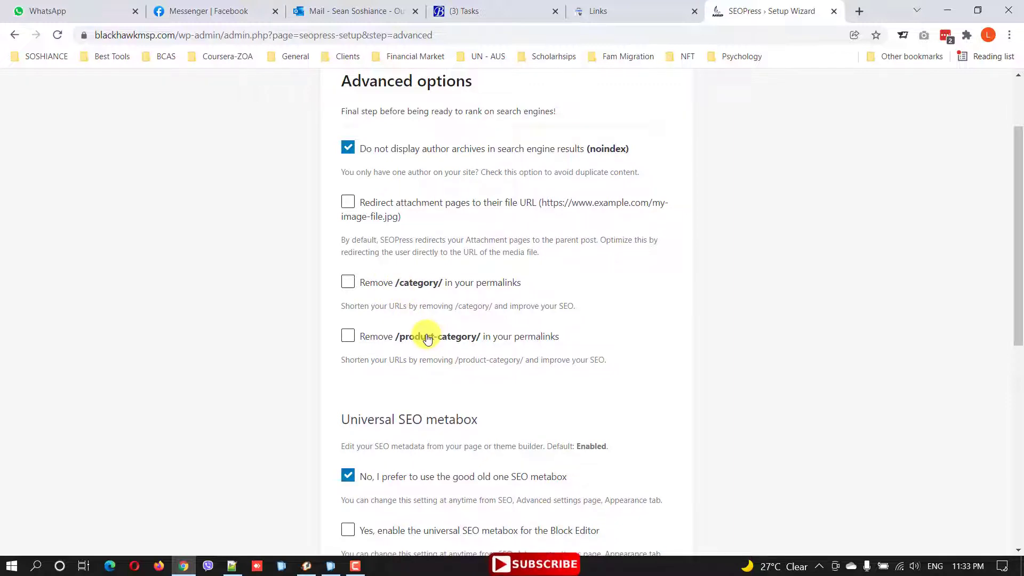
scroll(529, 326, down, 7)
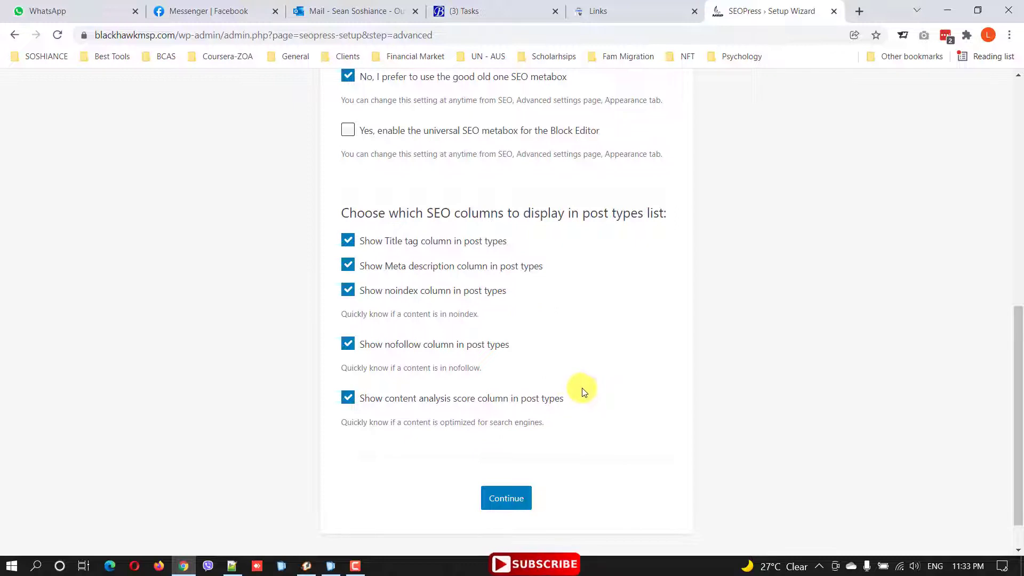
scroll(544, 427, down, 1)
click(510, 463)
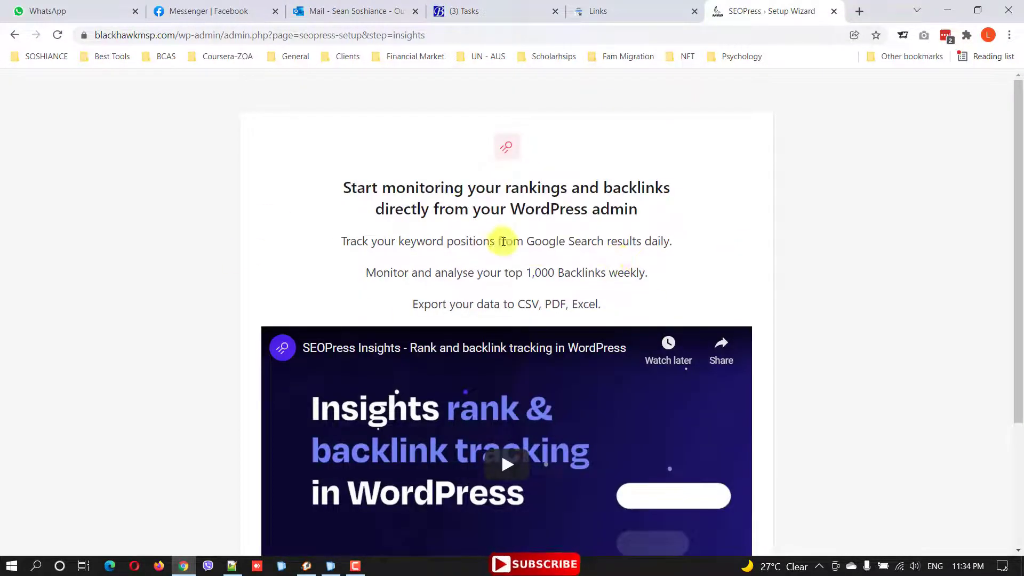
- Skip the SEOPress Insights offer and leave the finished wizard for the SEOPress dashboard
scroll(559, 174, down, 3)
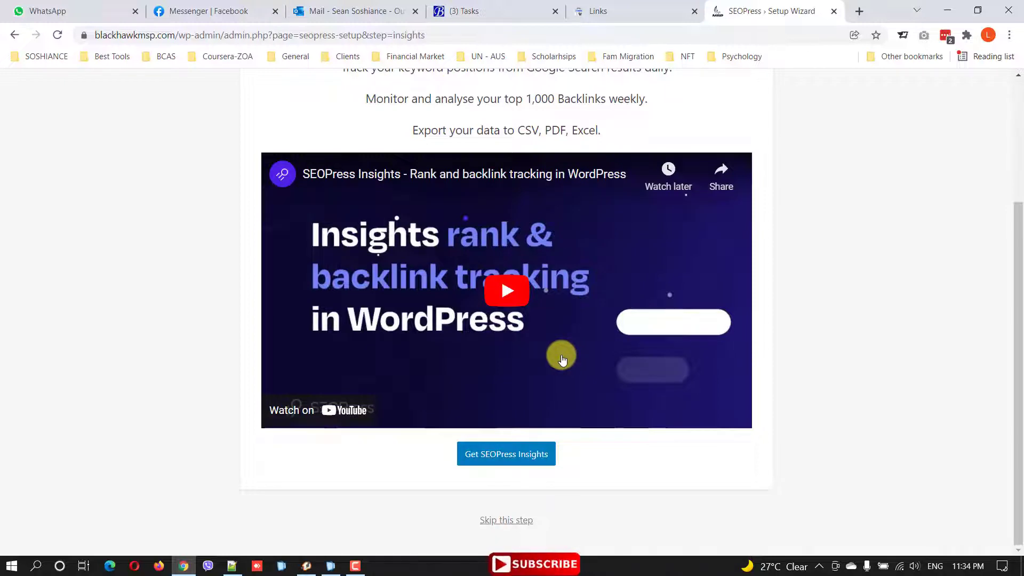
click(505, 523)
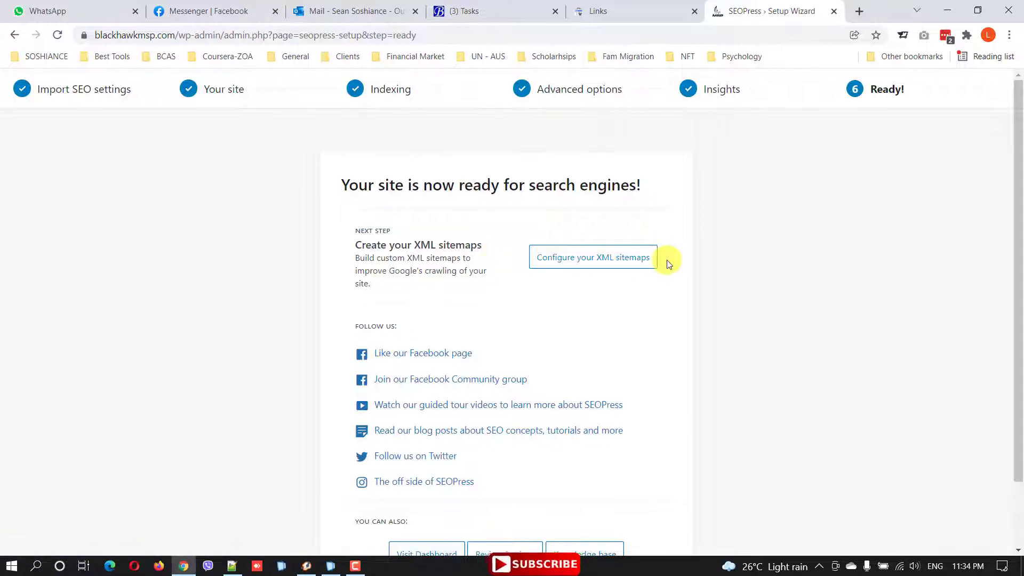
scroll(587, 272, down, 2)
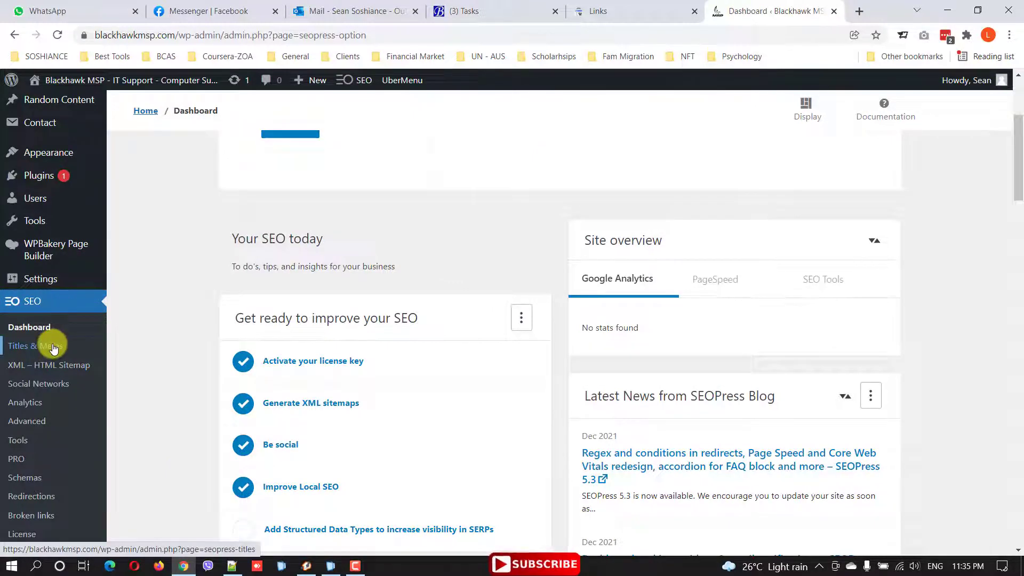
- Open the Titles & Metas settings and select the homepage separator value
click(26, 346)
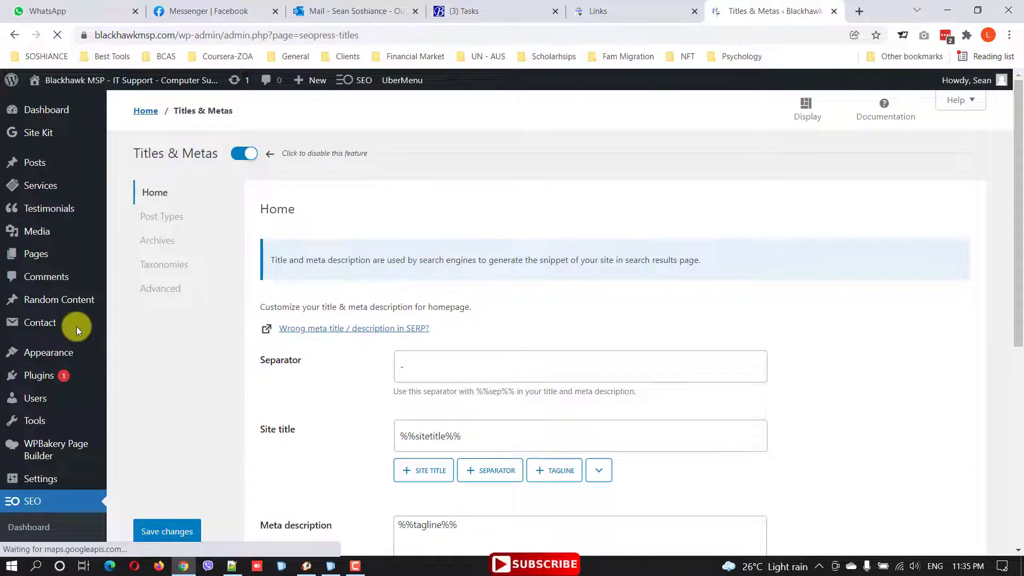
click(438, 366)
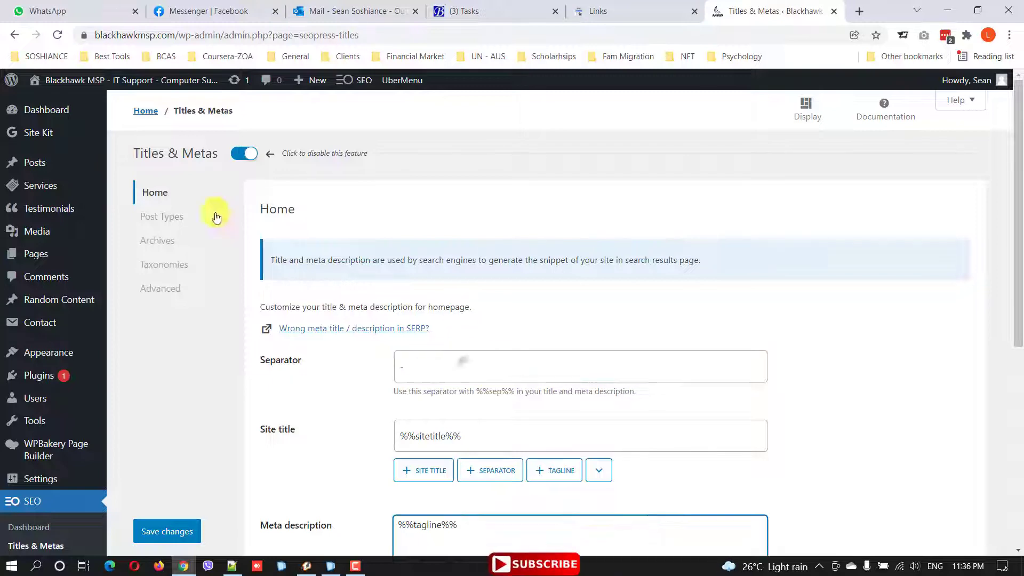
click(405, 373)
- Search Google for "blackhawk msp" in a new tab, examine the site's title and description snippet, and return to Titles & Metas
click(860, 11)
text(bla)
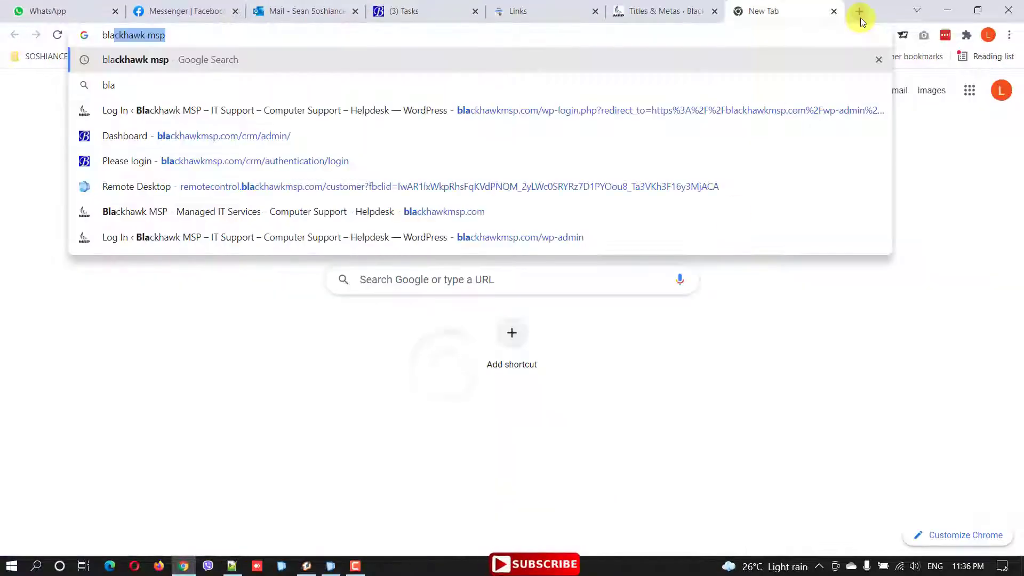
text(ckhawk msp)
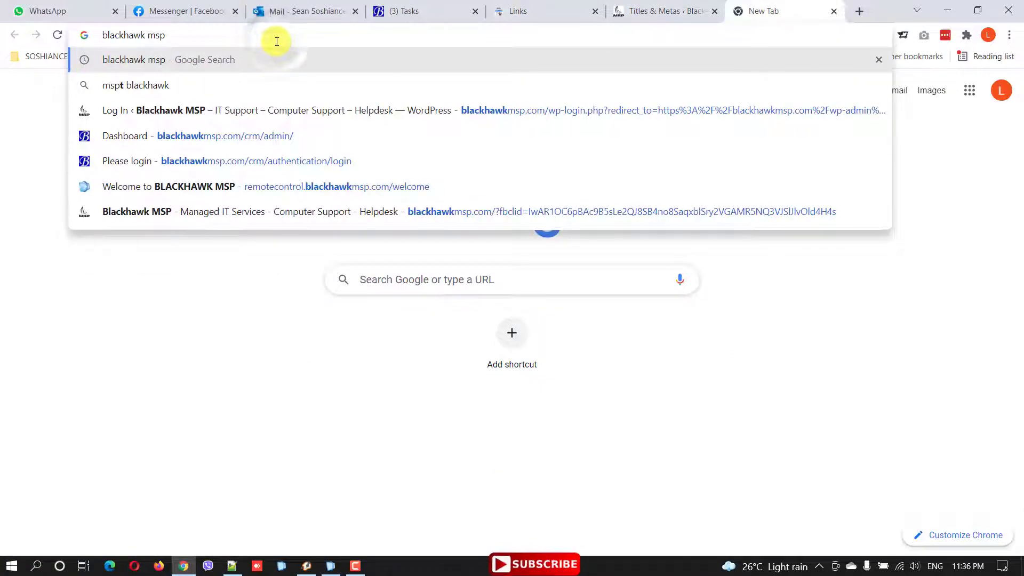
key(Return)
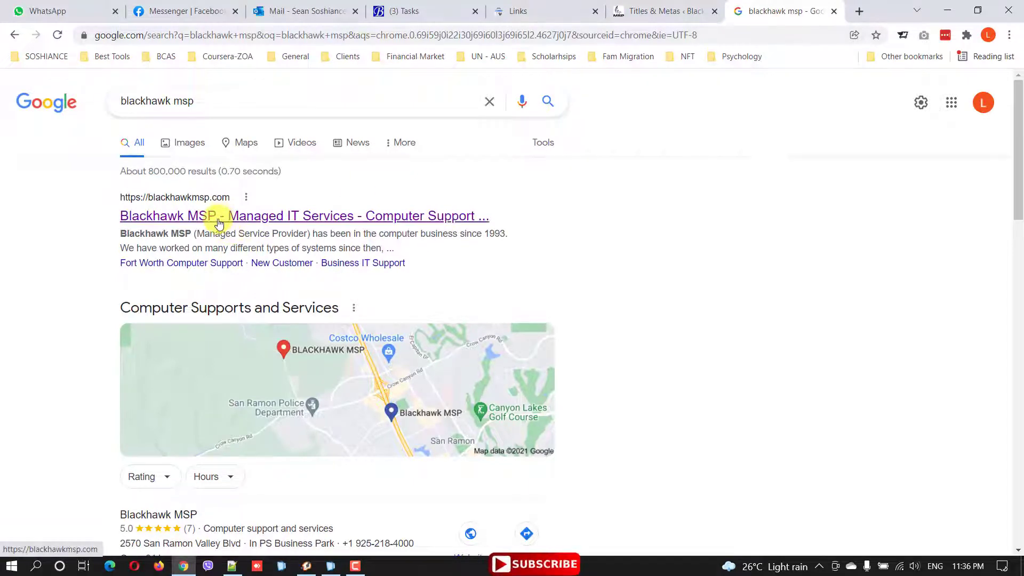
drag(116, 222, 677, 268)
click(712, 270)
drag(734, 305, 44, 236)
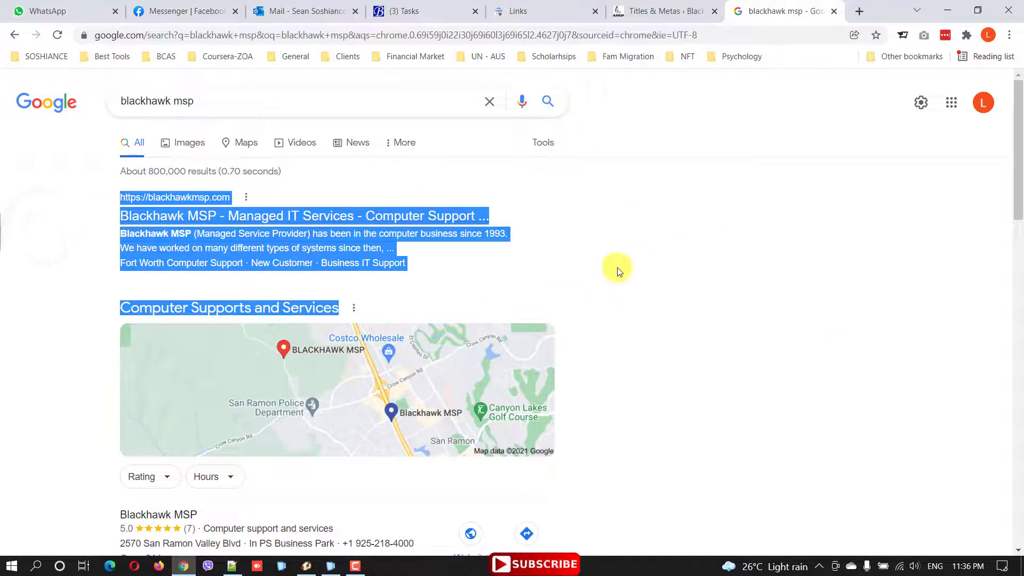
click(825, 258)
key(ctrl+shift+Tab)
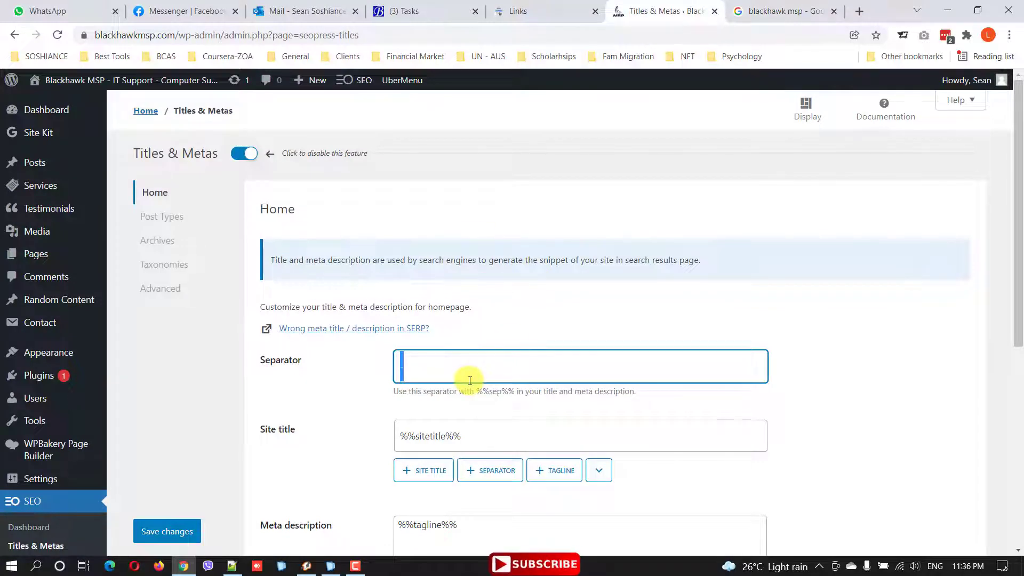
- Review the homepage separator, site title and meta description settings in Titles & Metas
scroll(464, 377, down, 1)
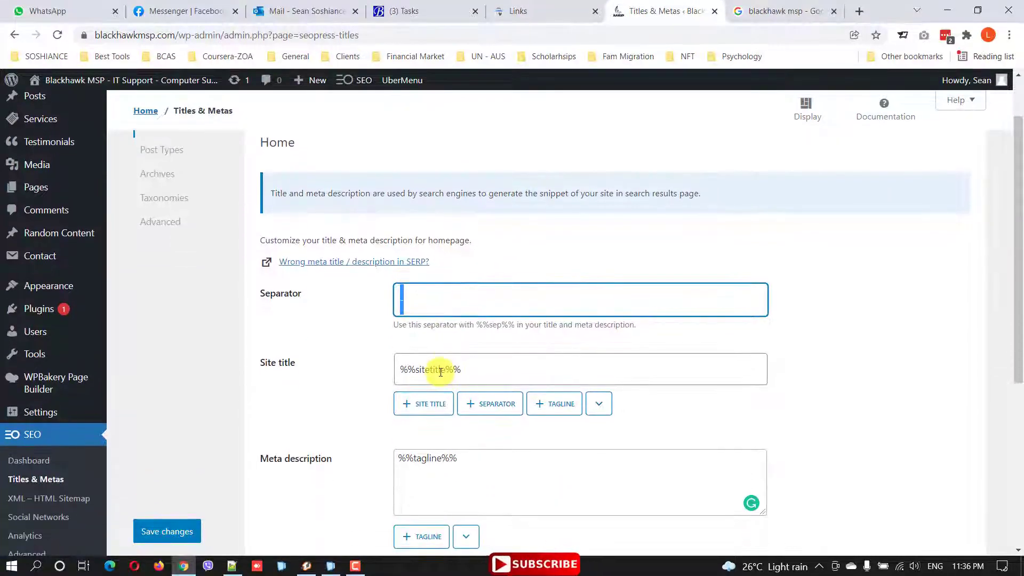
scroll(423, 441, down, 2)
scroll(258, 347, up, 3)
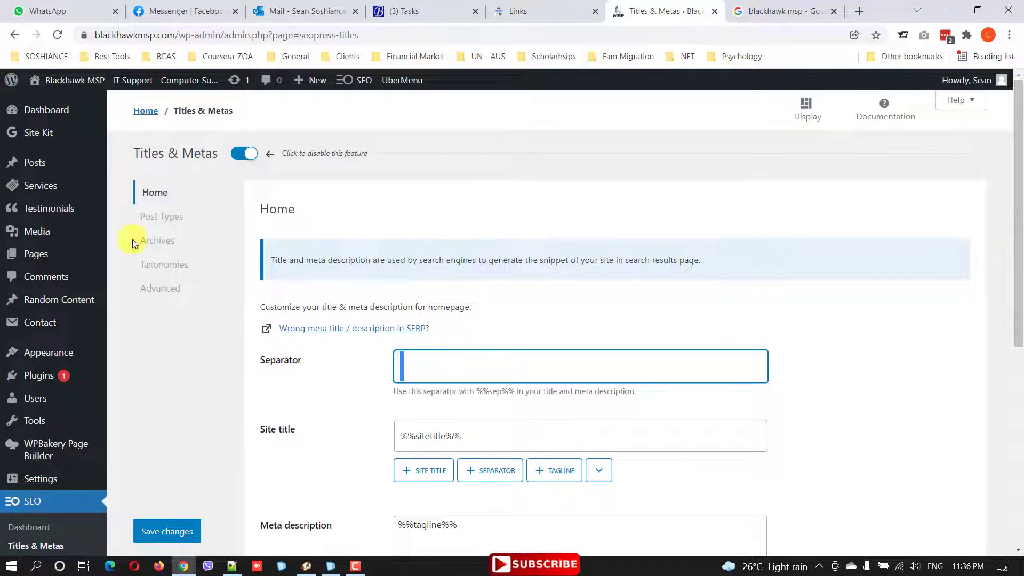
- Open the Post Types section of Titles & Metas and examine the title and meta description templates for Posts
click(177, 219)
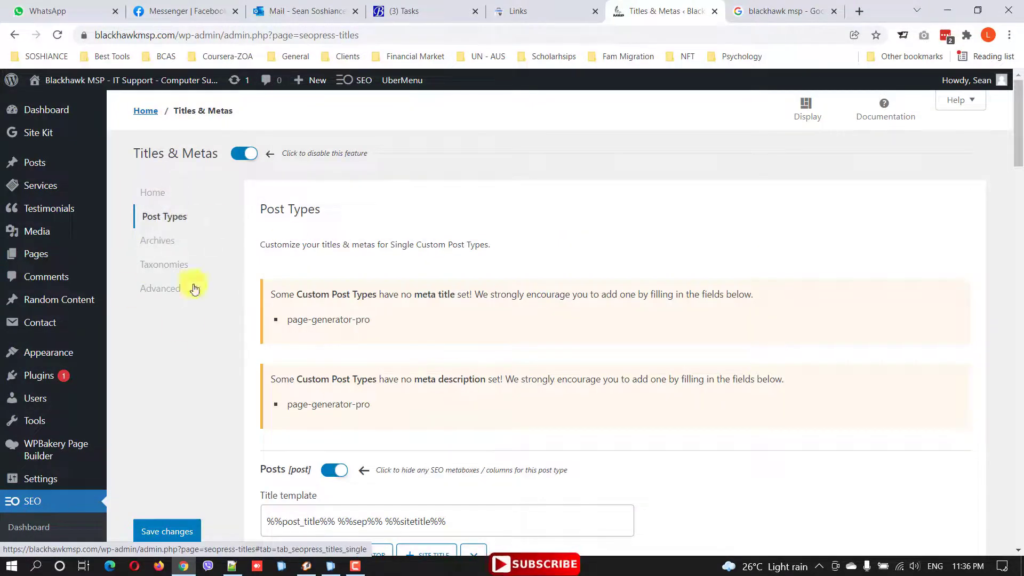
scroll(379, 293, down, 4)
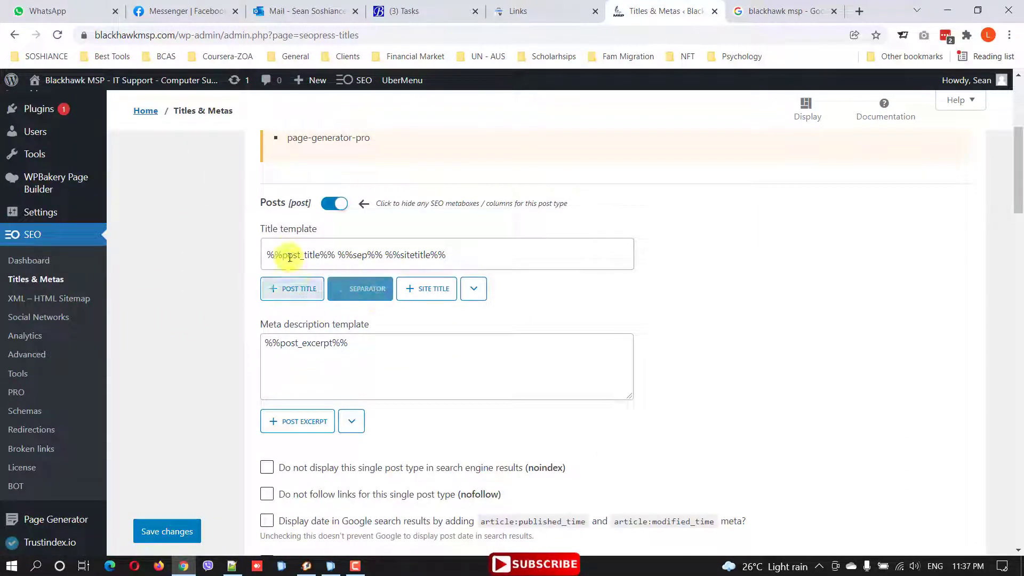
click(291, 254)
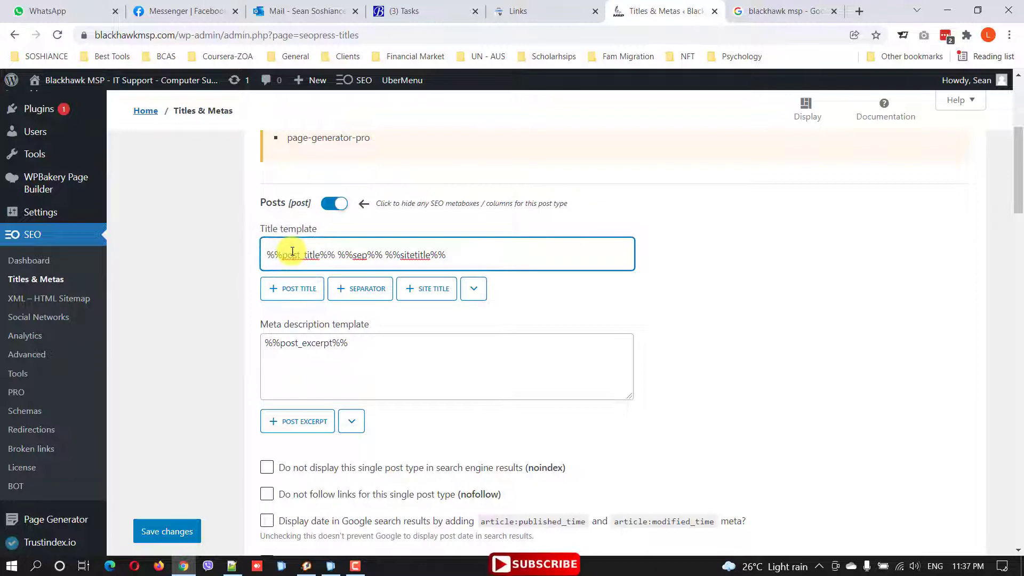
drag(292, 255, 457, 256)
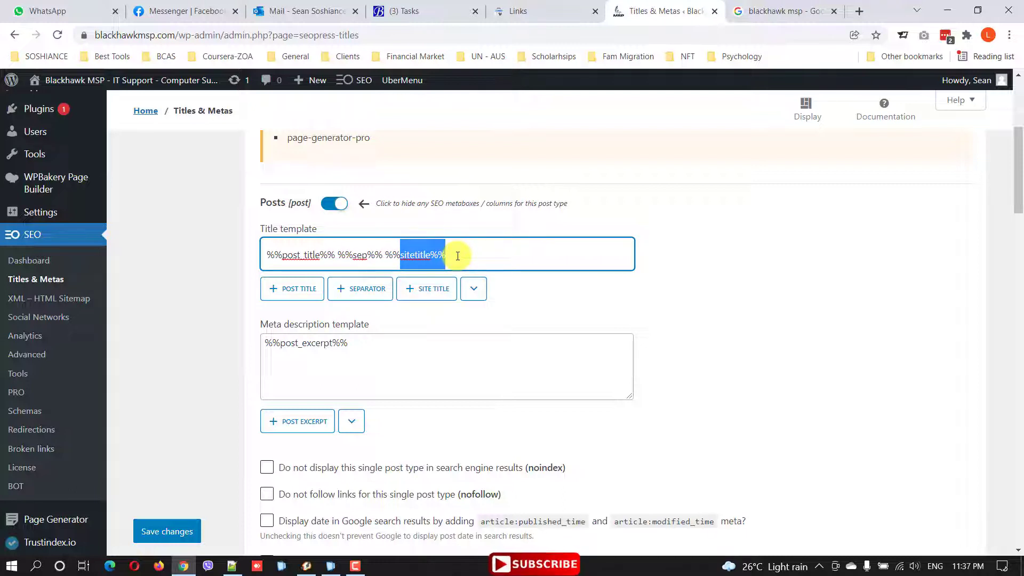
scroll(464, 373, down, 1)
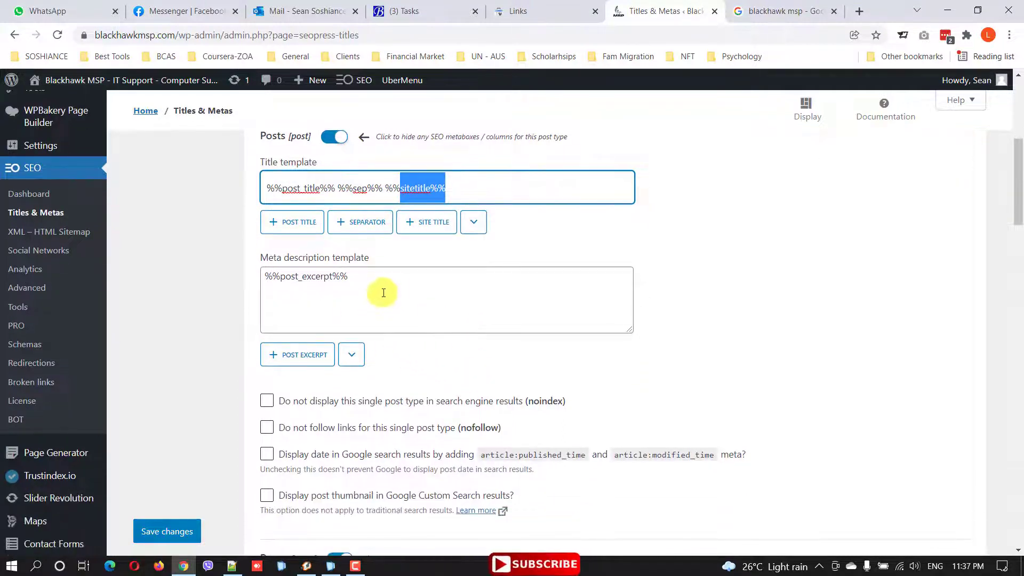
drag(383, 293, 270, 275)
click(281, 277)
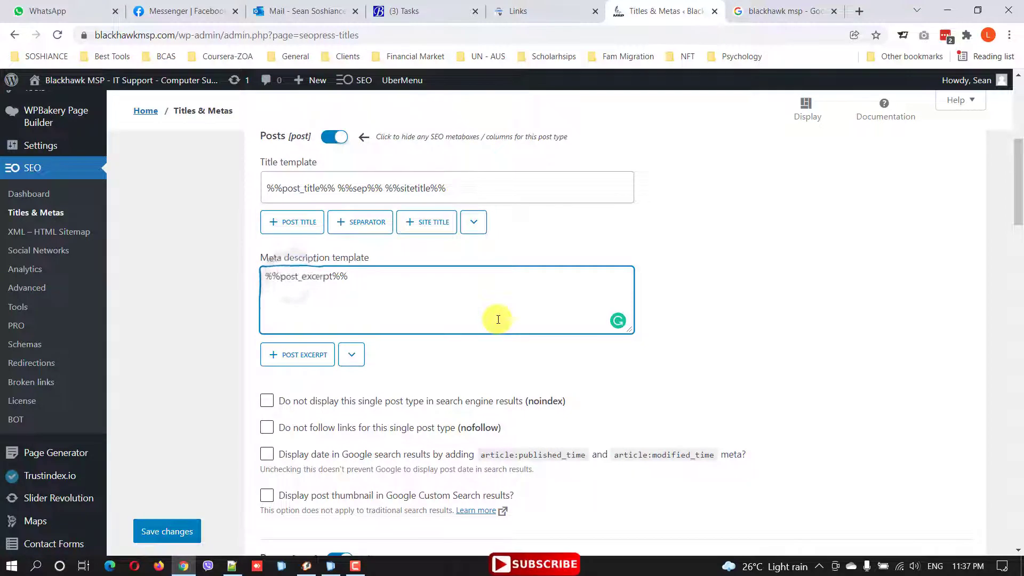
- Review the noindex, nofollow, date and thumbnail options for Posts, and the title and description templates for Pages
scroll(206, 290, up, 4)
scroll(400, 331, down, 5)
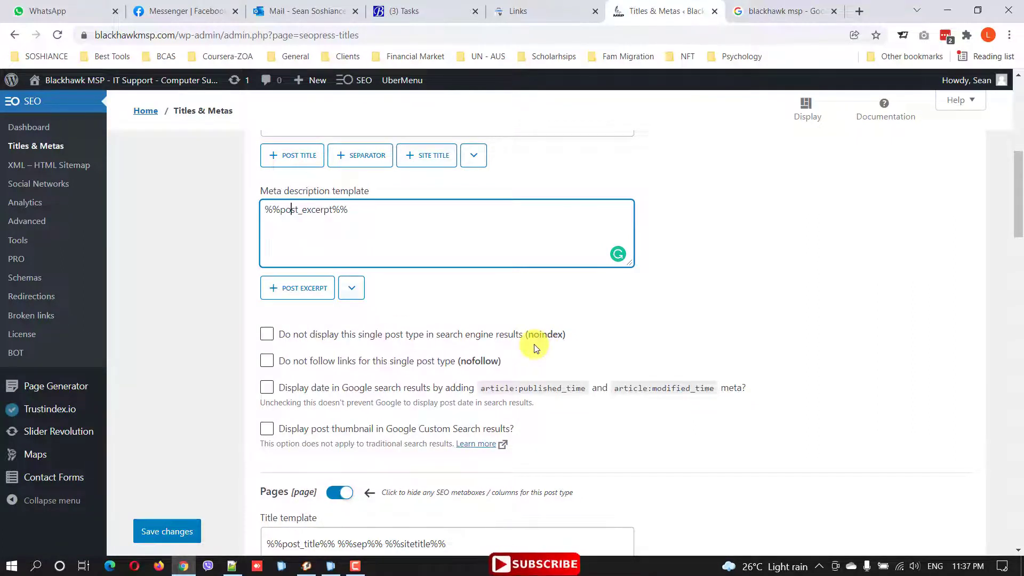
scroll(536, 349, down, 3)
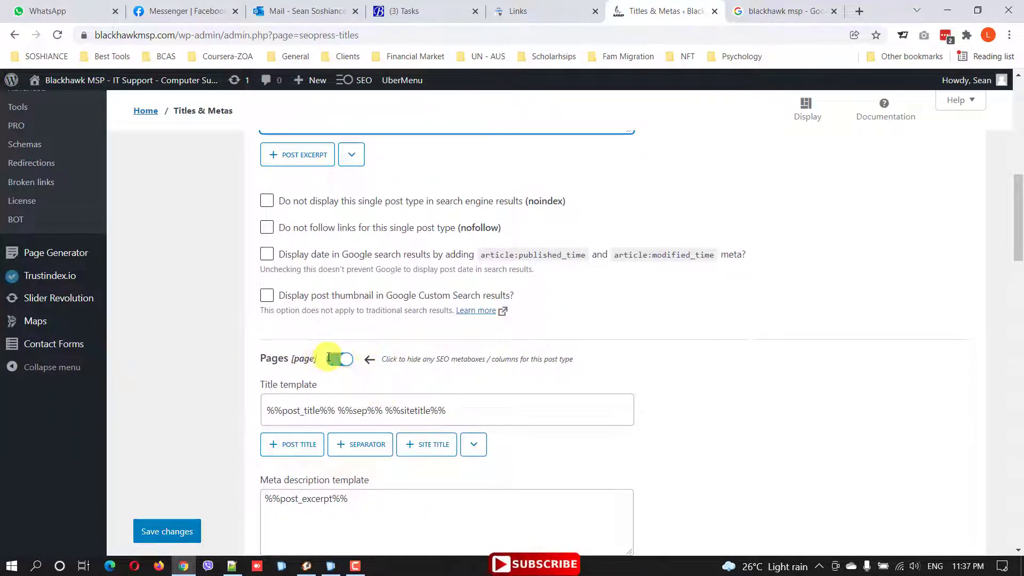
scroll(374, 368, down, 5)
scroll(457, 366, up, 15)
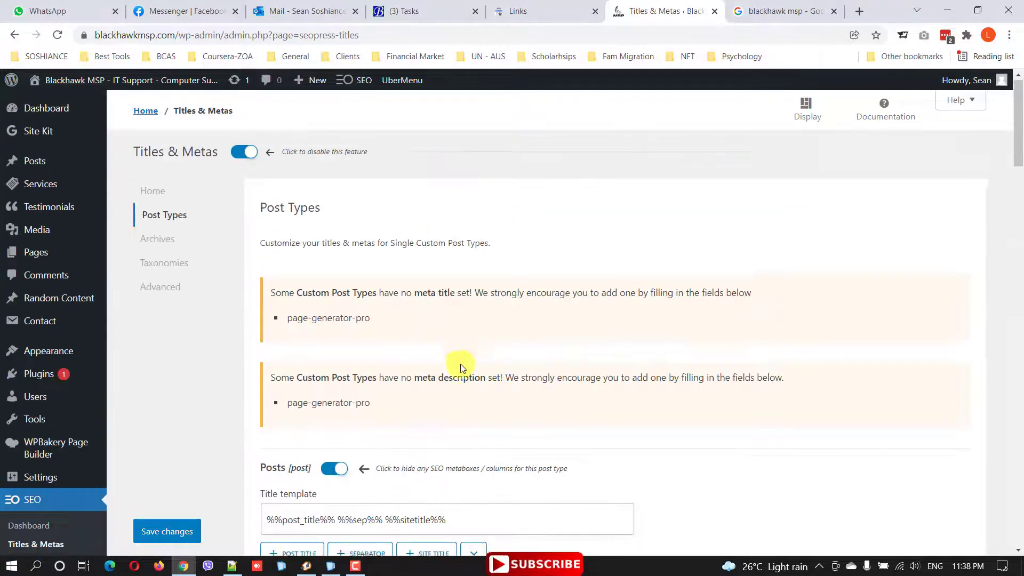
- Review the Archives, Taxonomies and Advanced sections of Titles & Metas, including the site-wide noindex and nofollow options
click(171, 241)
scroll(407, 355, down, 1)
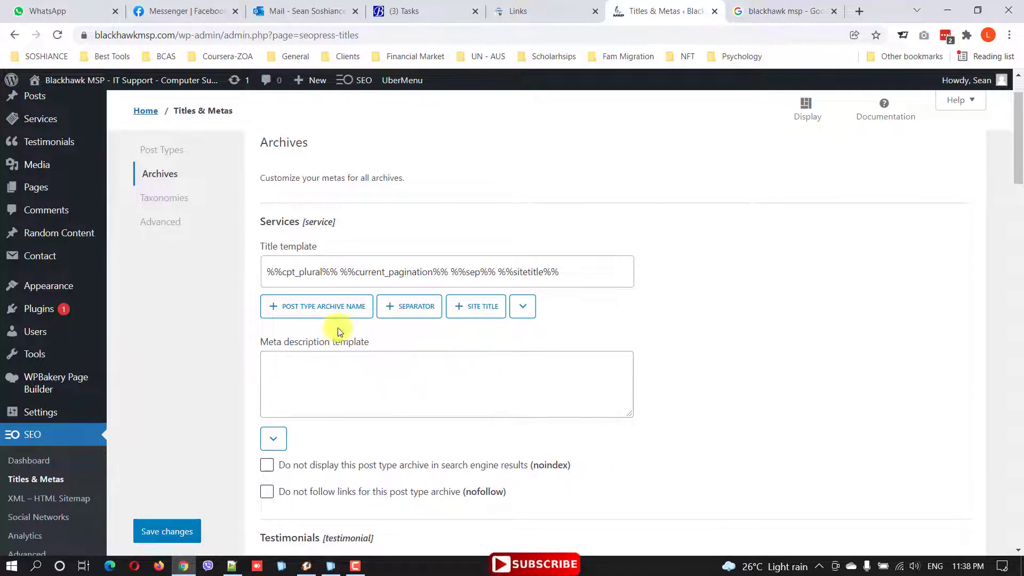
click(299, 307)
click(164, 202)
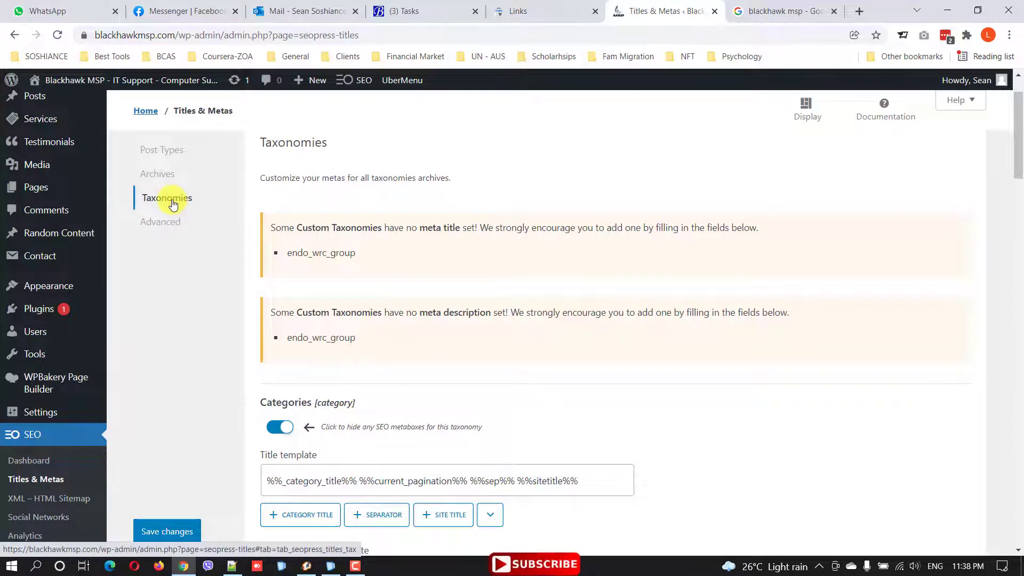
click(163, 222)
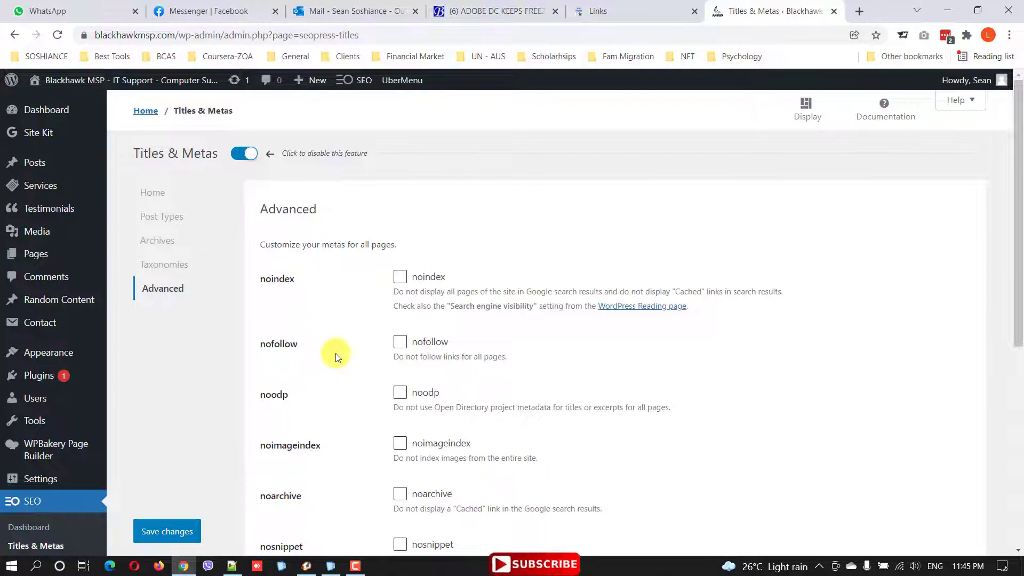
scroll(378, 369, down, 5)
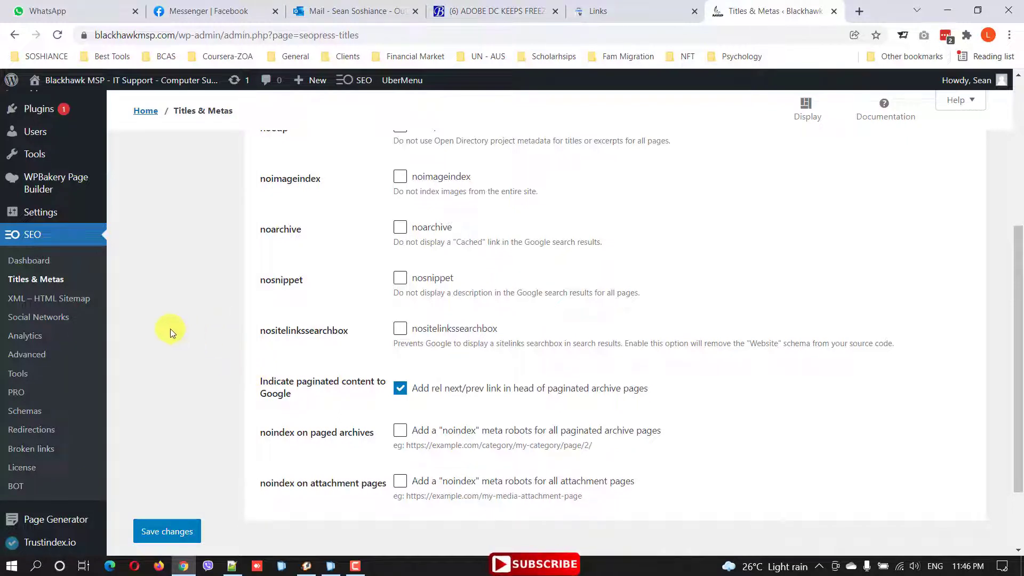
- Open the XML - HTML Sitemap settings and examine the general options for enabling XML and HTML sitemaps
click(60, 298)
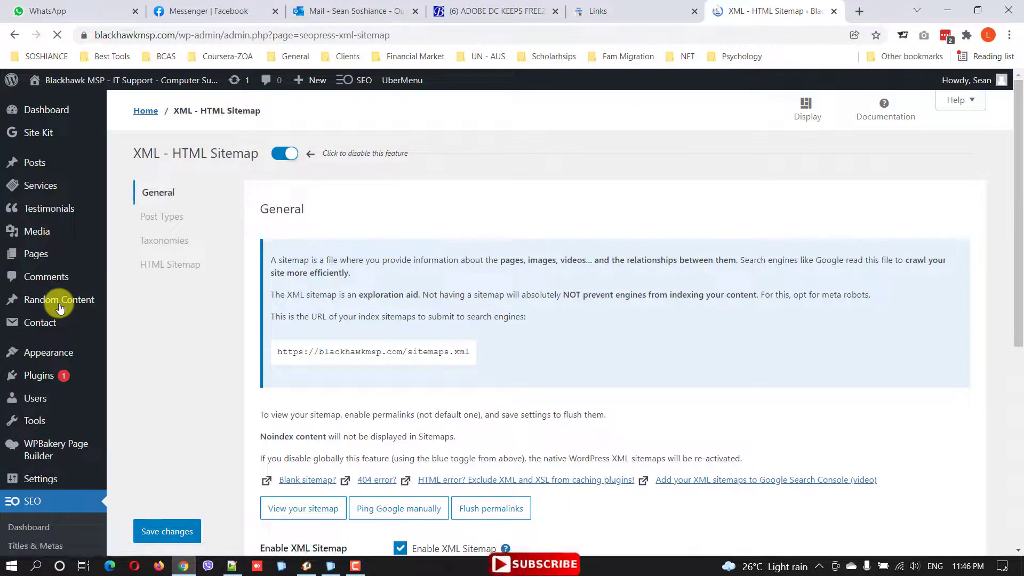
scroll(283, 293, down, 5)
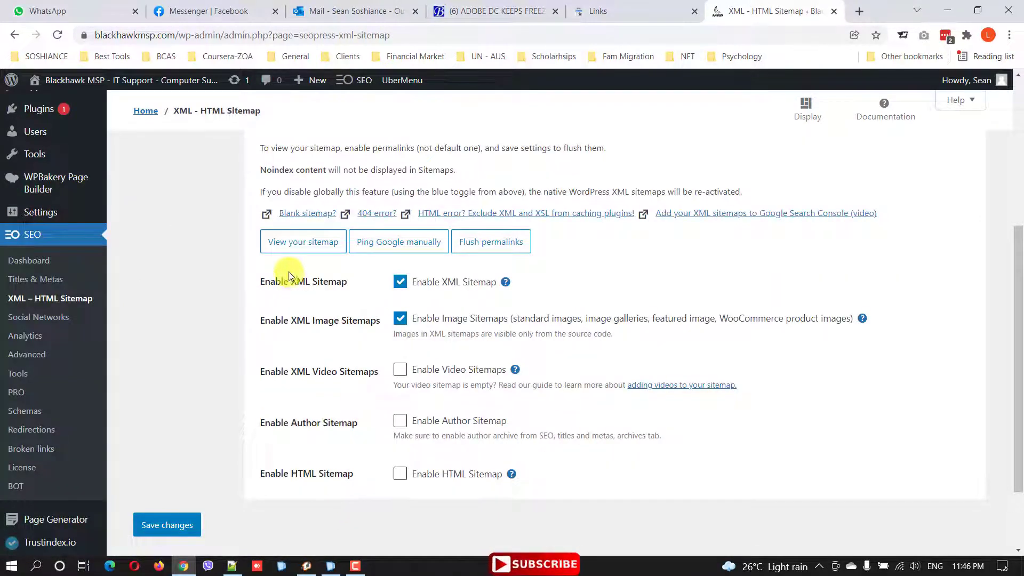
scroll(314, 300, down, 1)
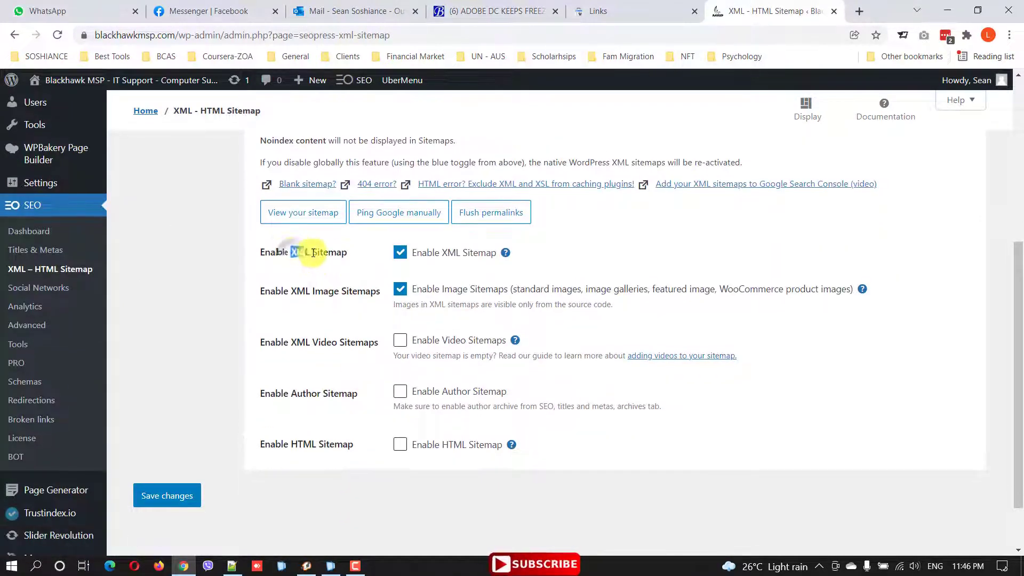
drag(291, 253, 346, 253)
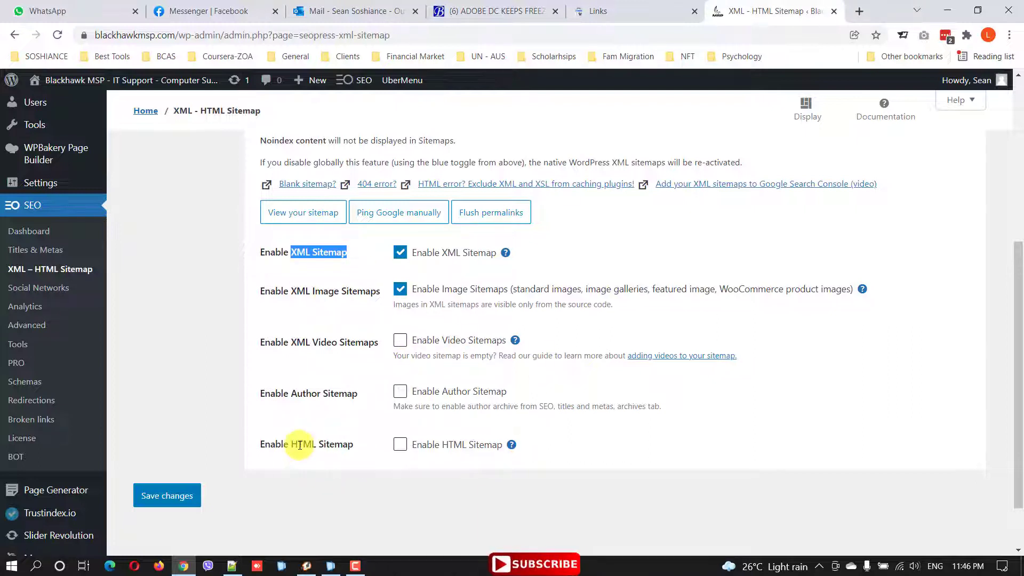
drag(294, 445, 389, 431)
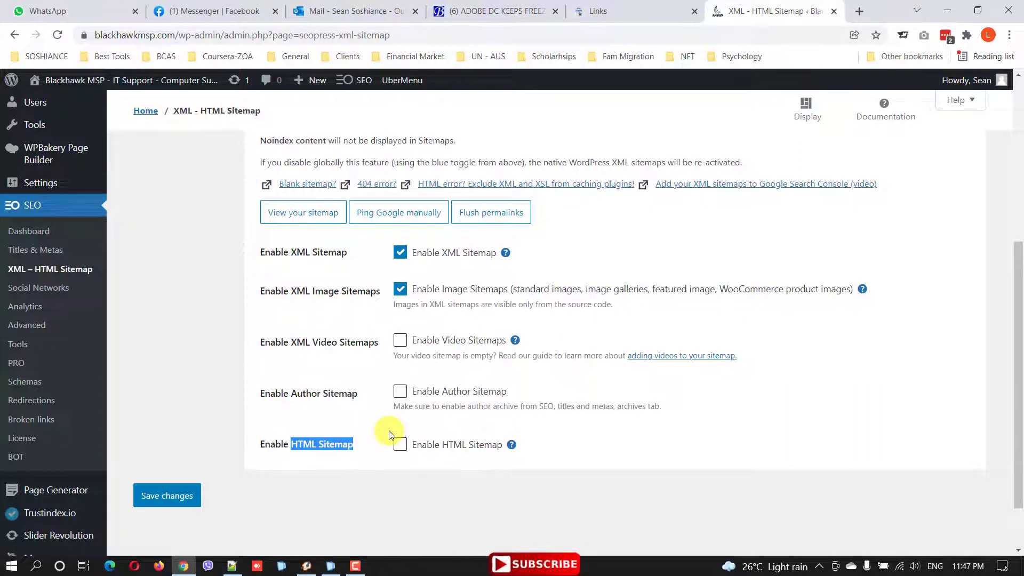
click(306, 447)
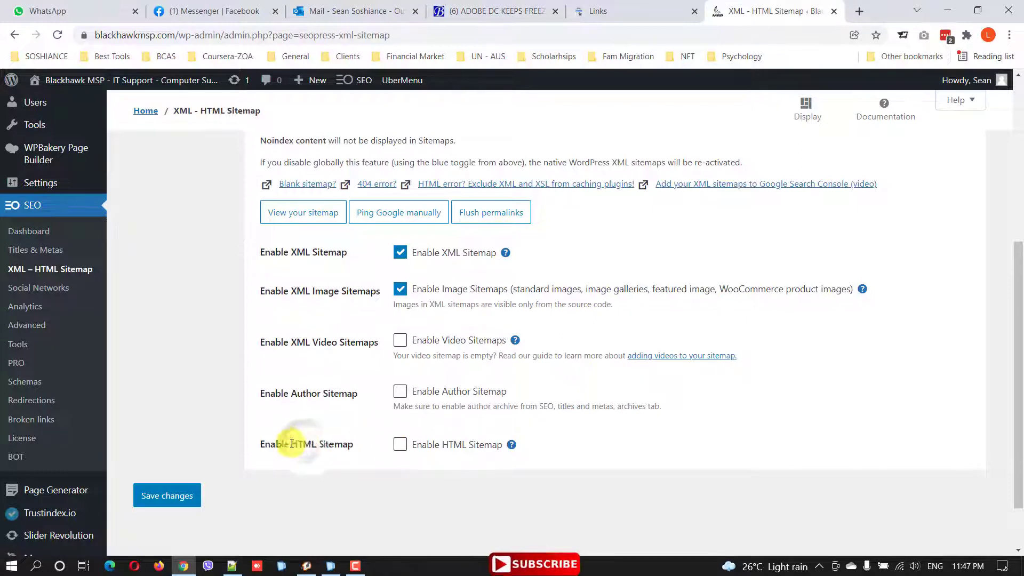
drag(293, 444, 366, 446)
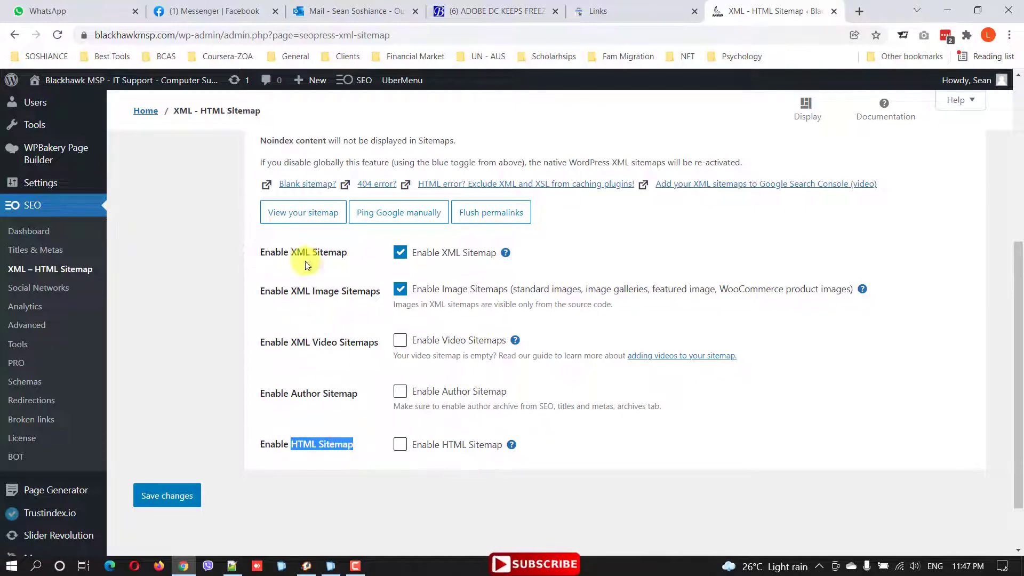
- View the site's XML sitemap in a new tab, then close it and return to the sitemap settings
right_click(315, 217)
click(341, 224)
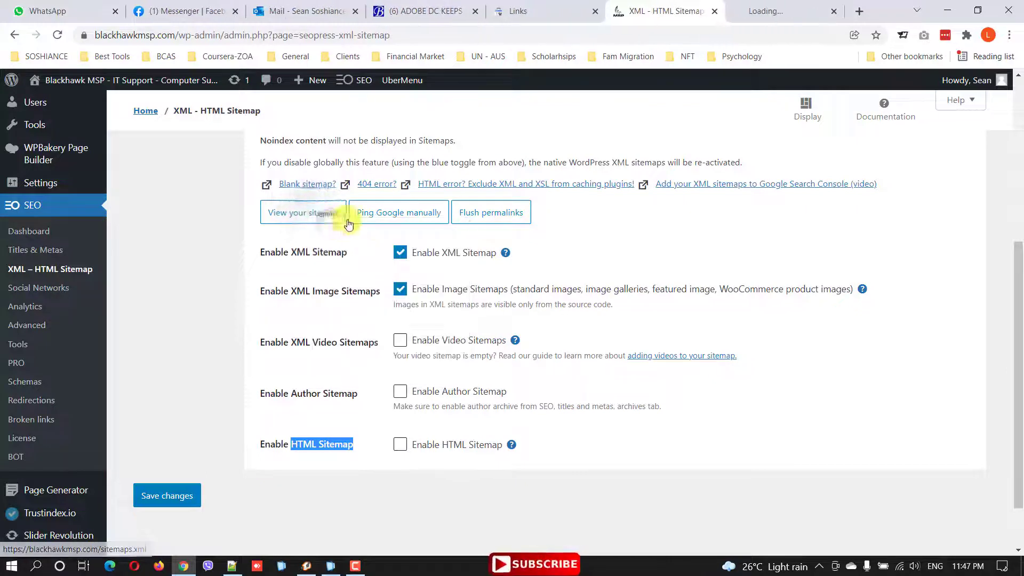
click(781, 11)
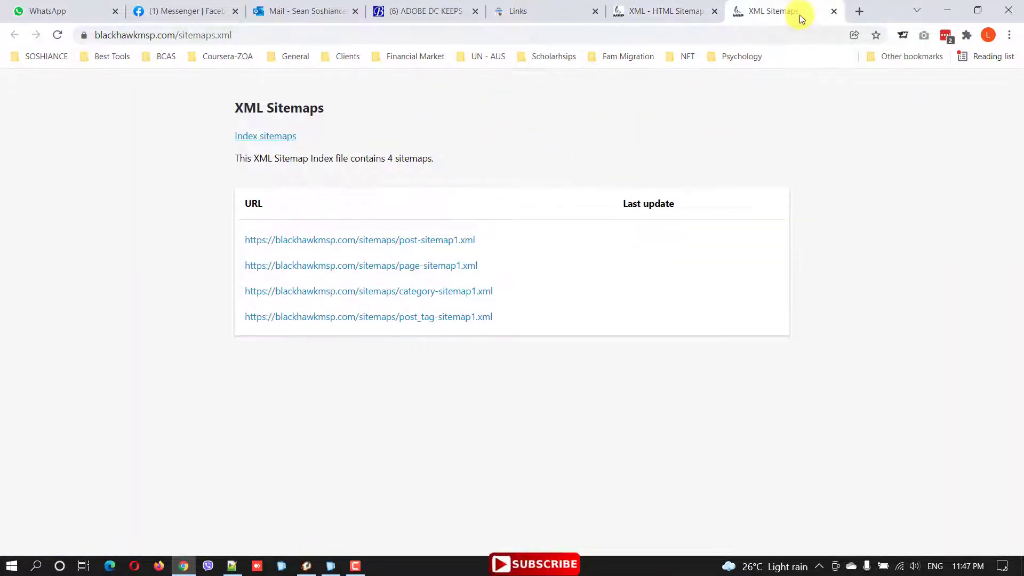
click(836, 11)
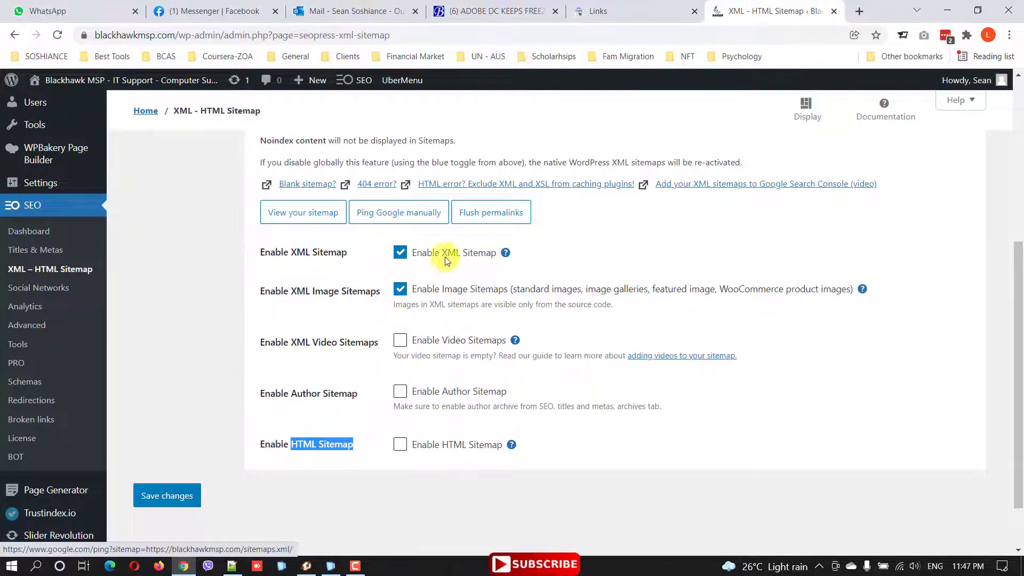
click(153, 279)
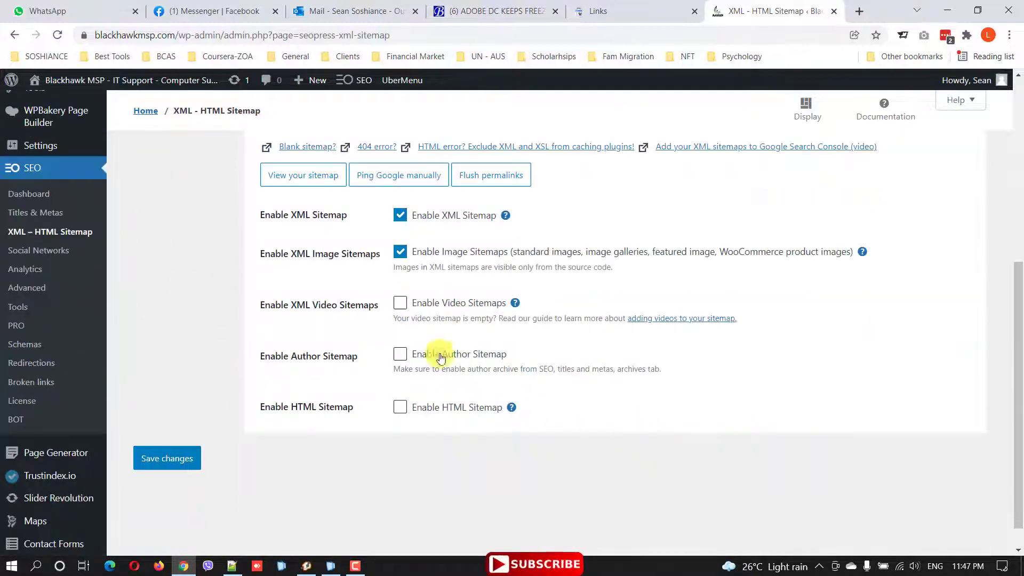
- Review the sitemap's Post Types and Taxonomies inclusion settings and the HTML Sitemap options
scroll(185, 278, up, 6)
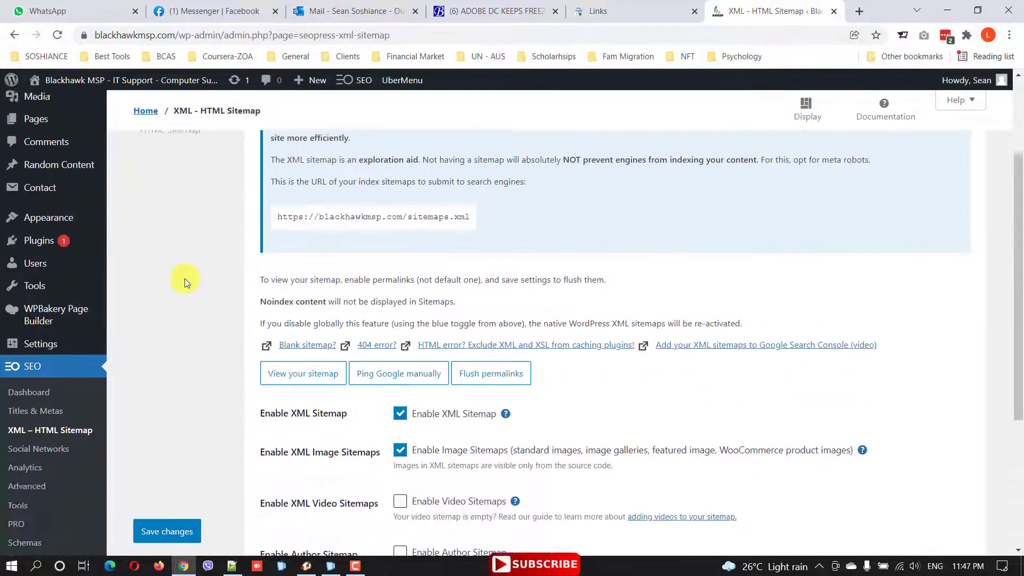
click(167, 217)
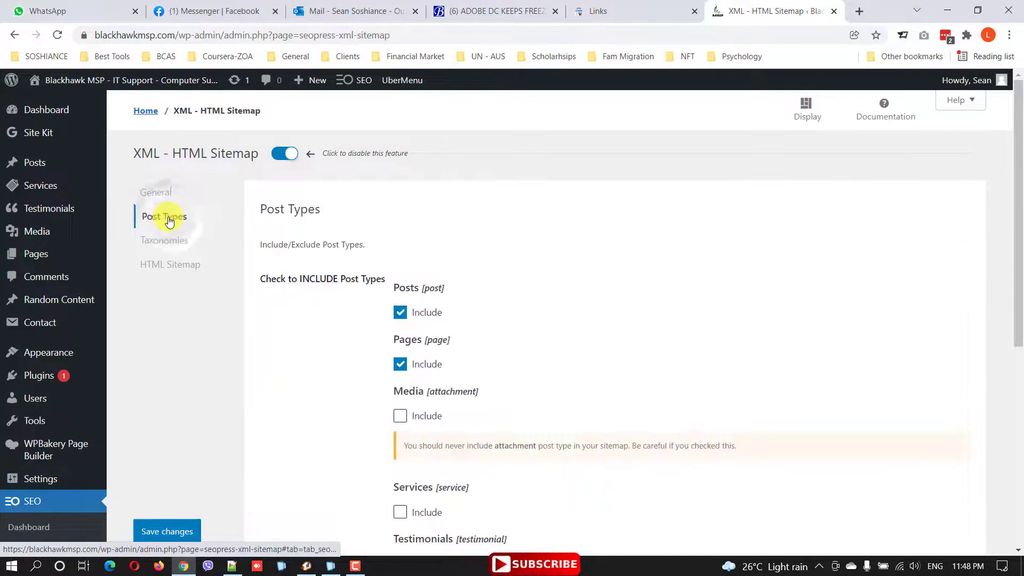
scroll(176, 224, down, 1)
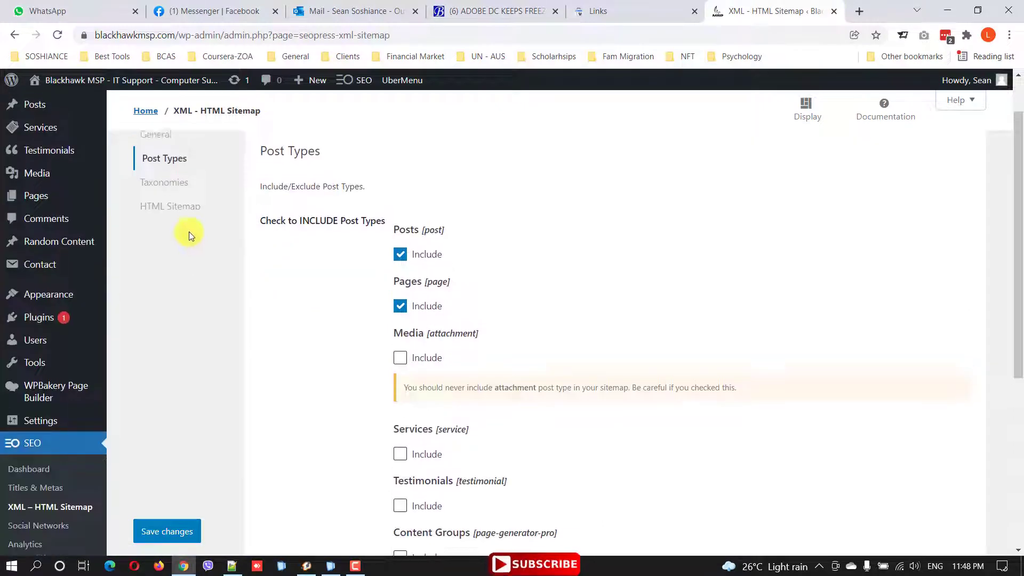
scroll(189, 231, up, 1)
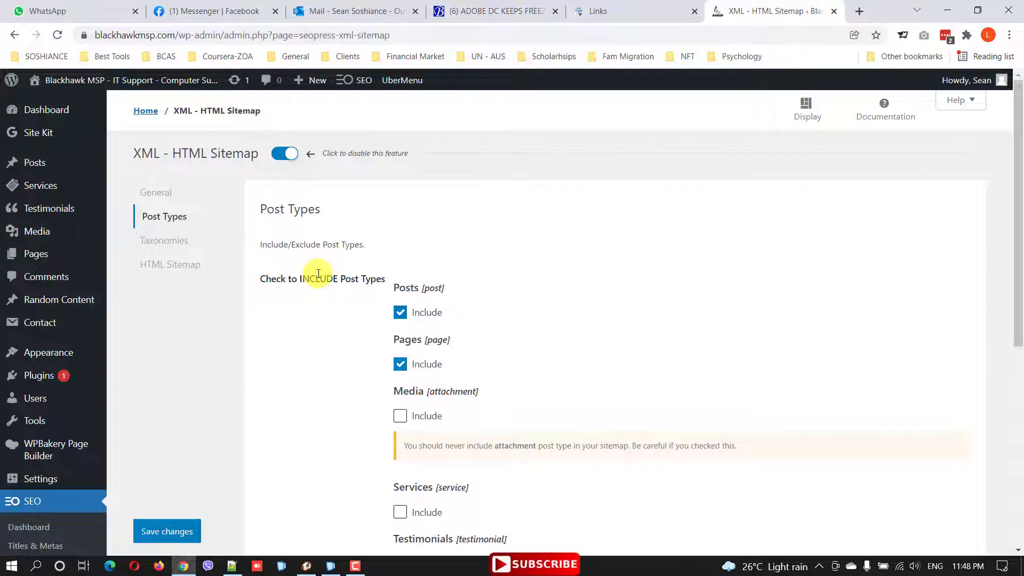
click(177, 245)
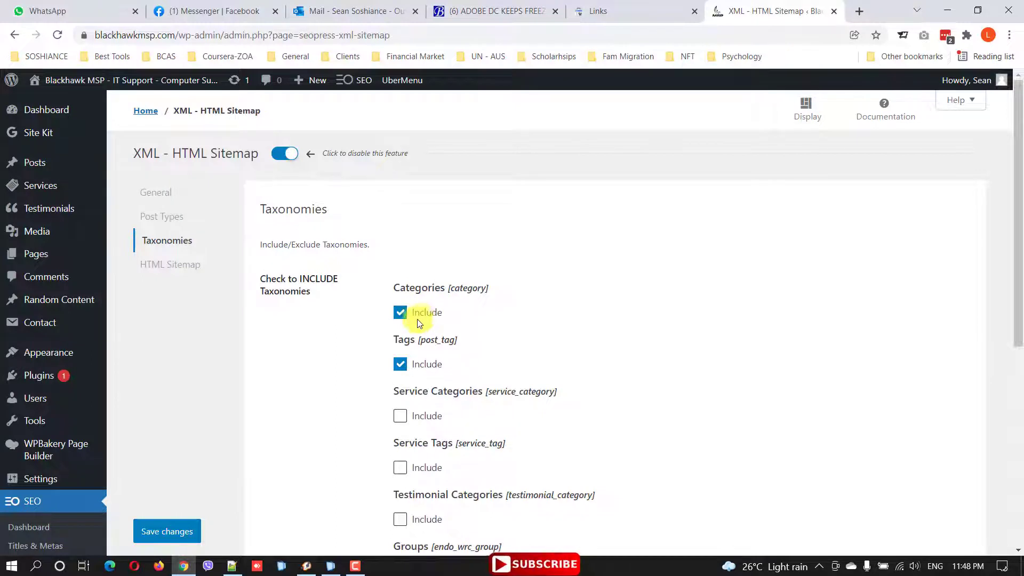
click(176, 267)
scroll(176, 288, down, 5)
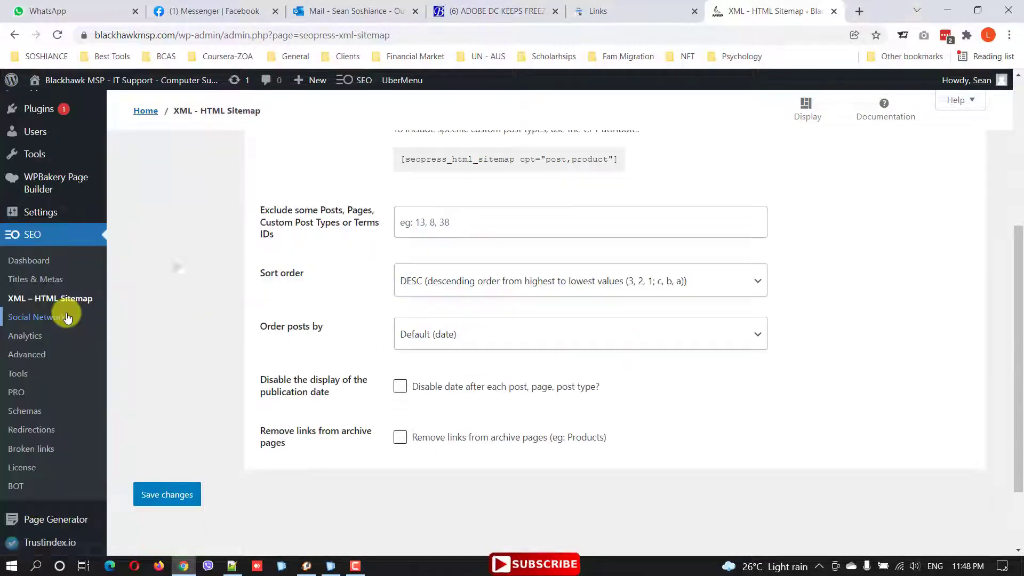
- Open the Social Networks settings and review the Knowledge Graph fields for the organization
click(59, 301)
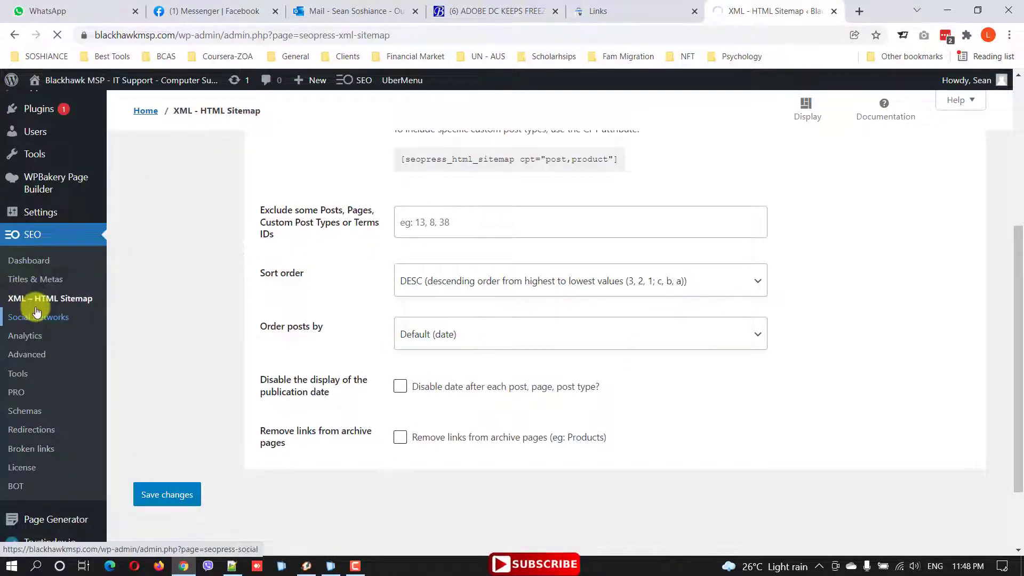
click(39, 317)
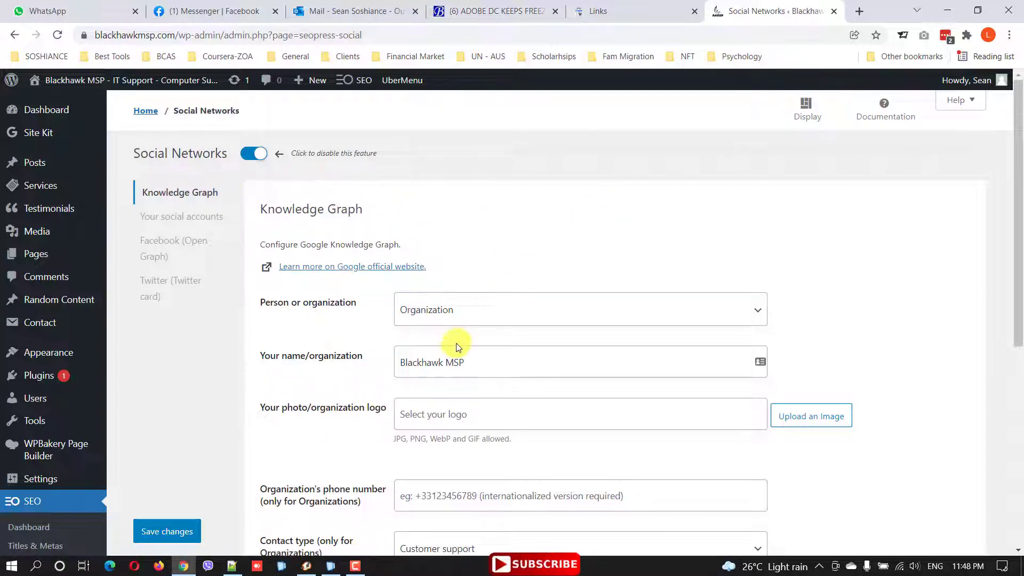
scroll(553, 398, down, 6)
scroll(350, 322, up, 6)
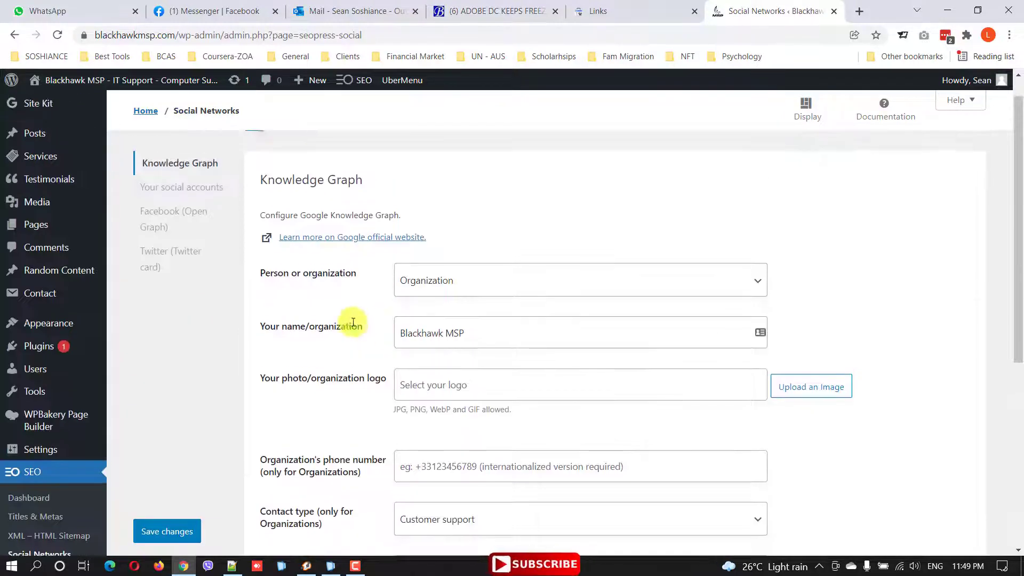
- Open the social accounts section of the Social Networks settings and review its profile URL and username fields
click(207, 216)
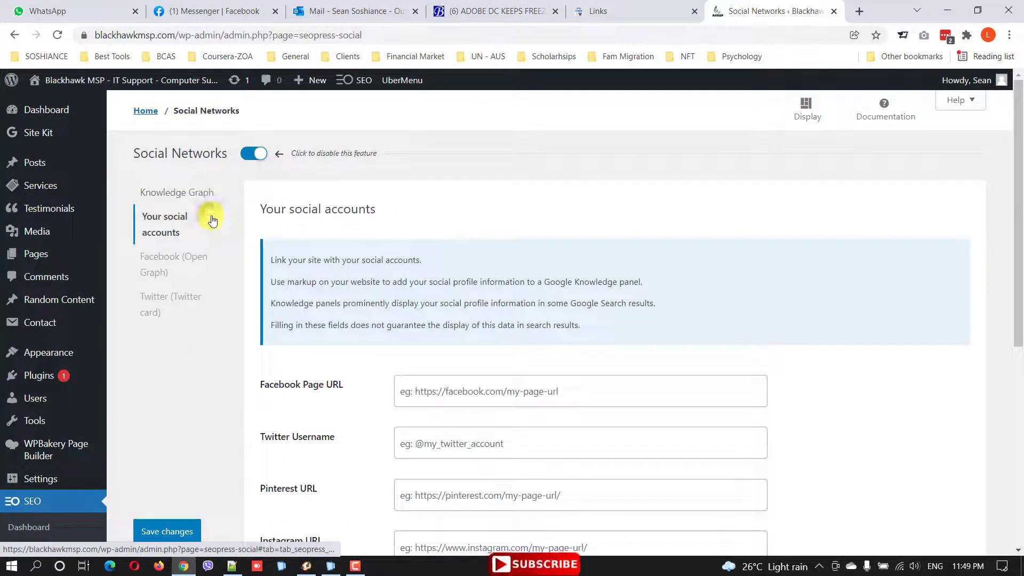
scroll(487, 392, down, 5)
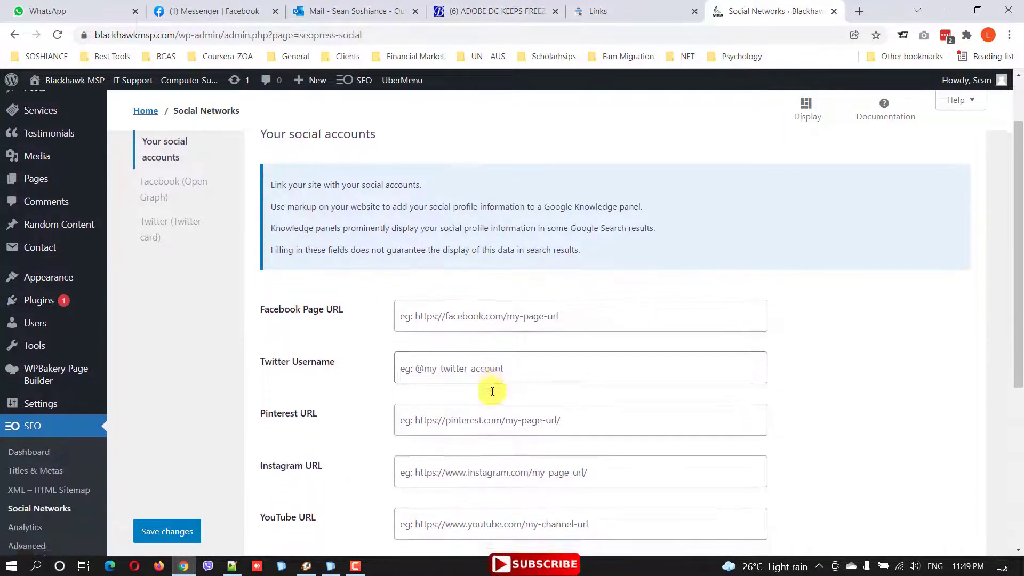
scroll(594, 338, up, 5)
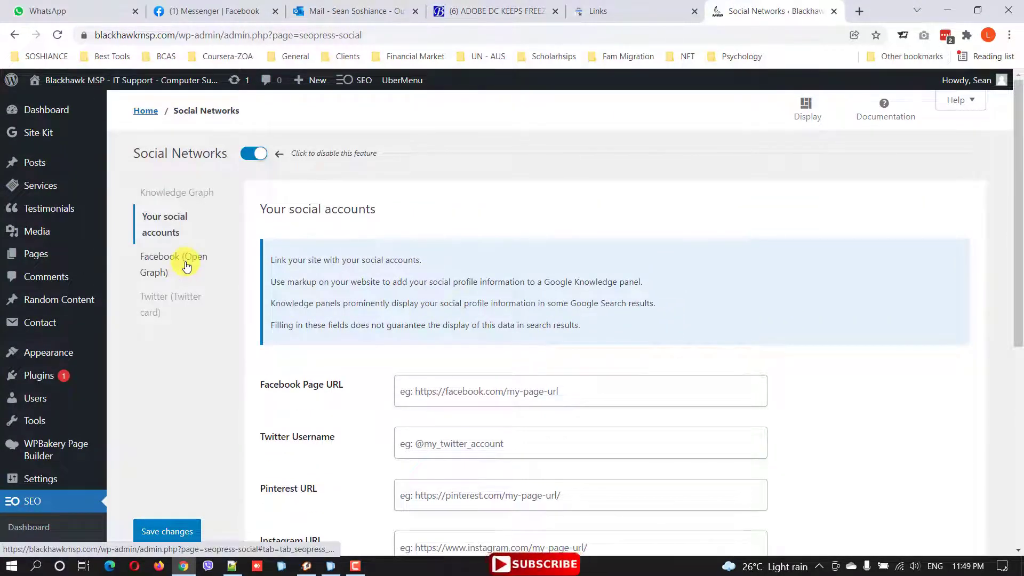
- Open the Facebook (Open Graph) settings and review the OG data, default image and custom og:image options for post type archives
click(186, 267)
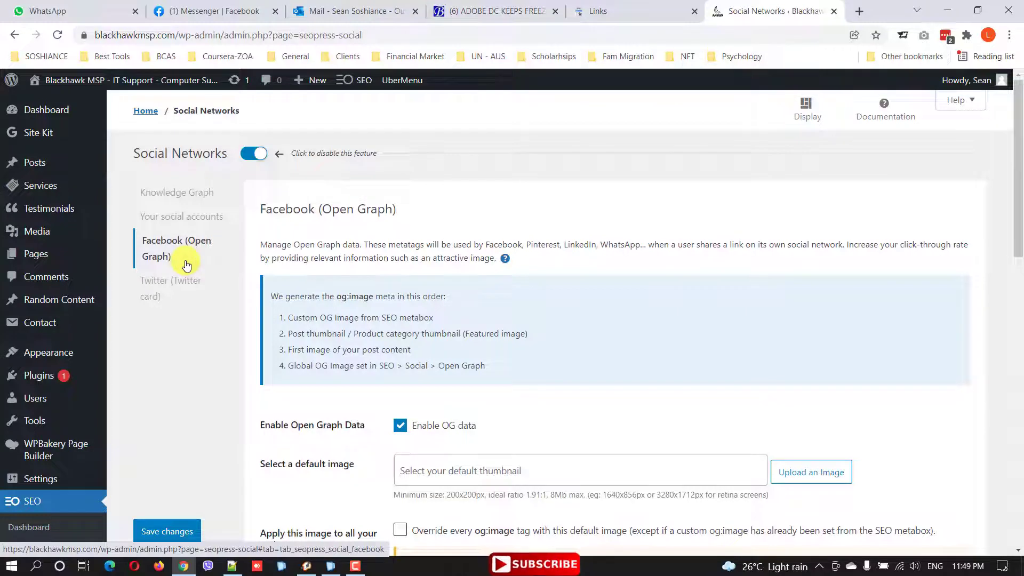
scroll(747, 390, down, 5)
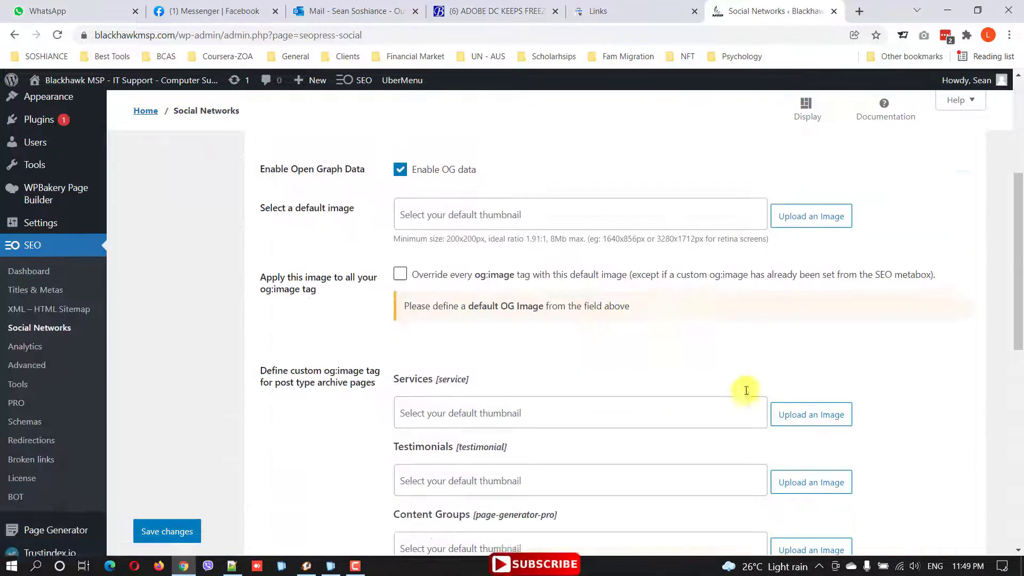
scroll(414, 360, up, 4)
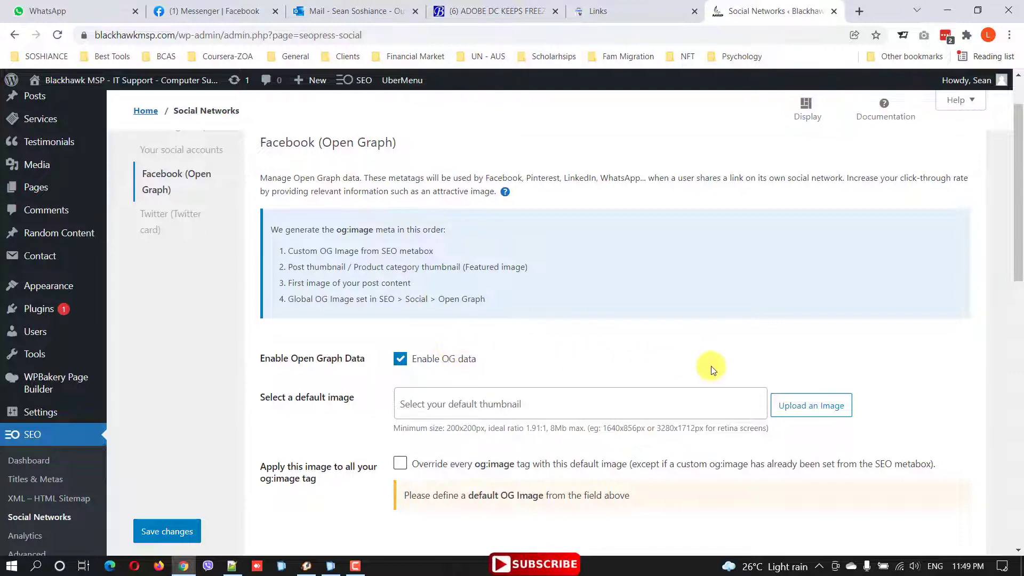
scroll(712, 366, down, 3)
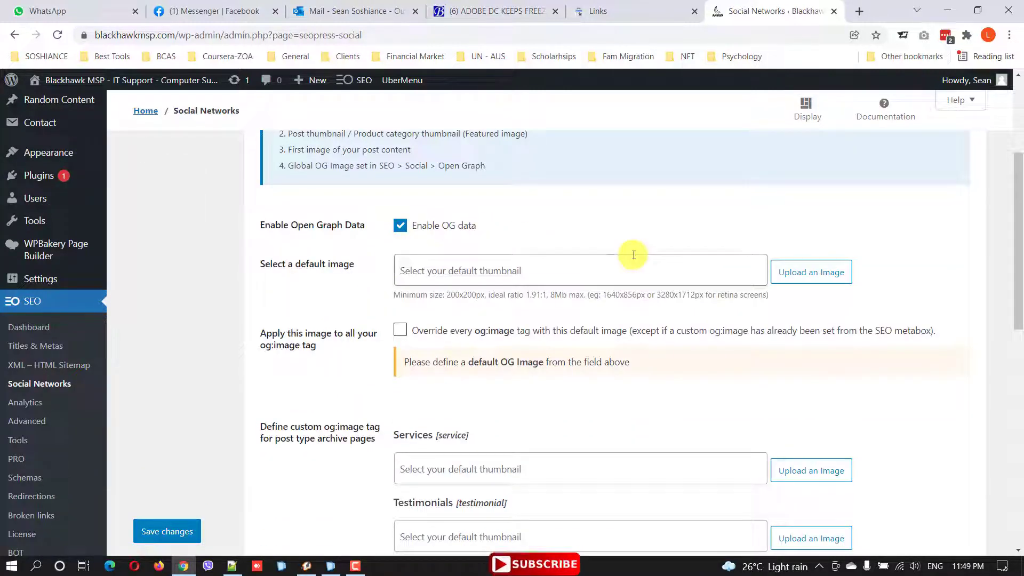
scroll(414, 350, down, 1)
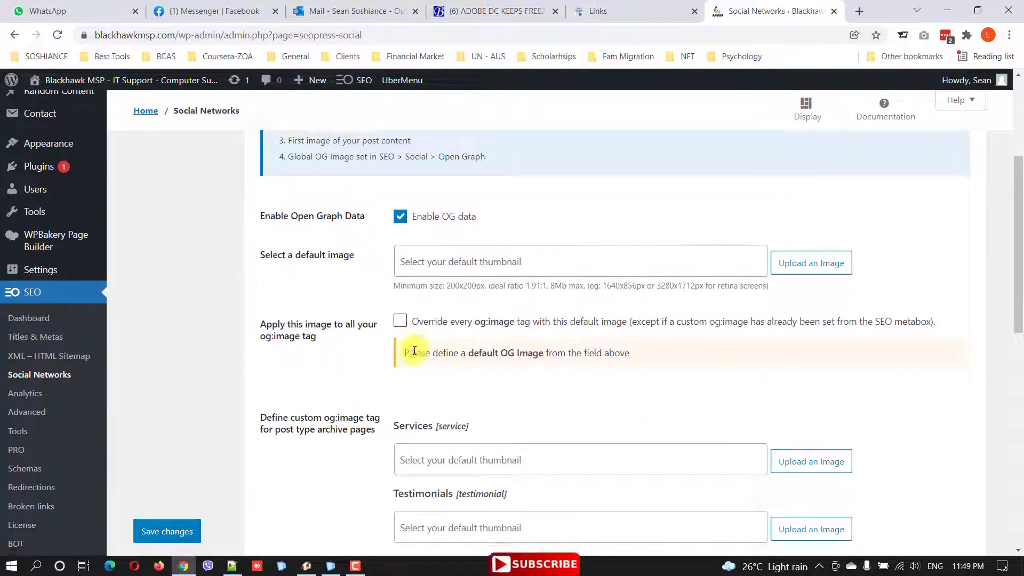
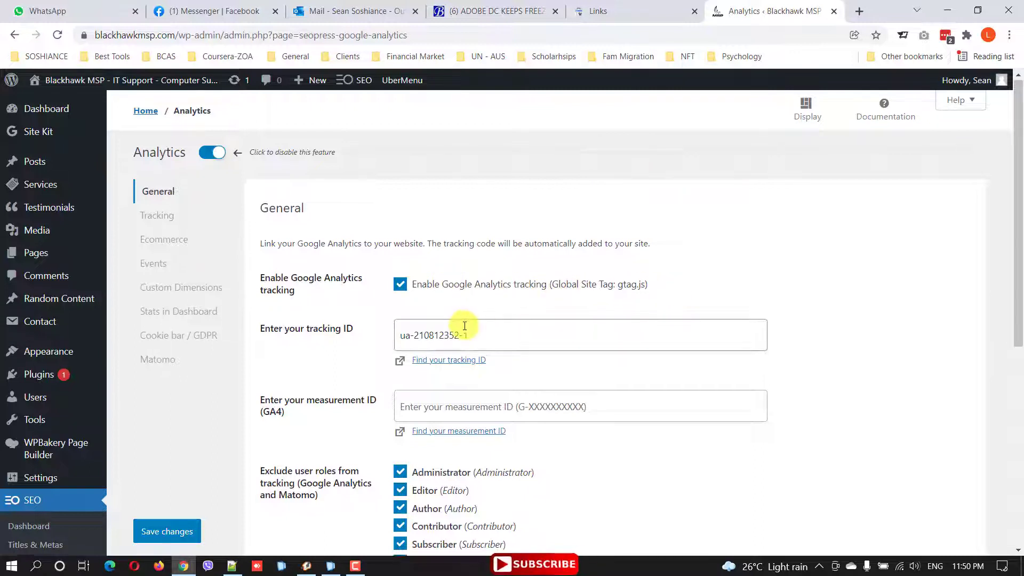
- Review the general Analytics settings, covering the Google Analytics tracking ID, the GA4 measurement ID and the excluded user roles
scroll(241, 239, down, 1)
click(556, 267)
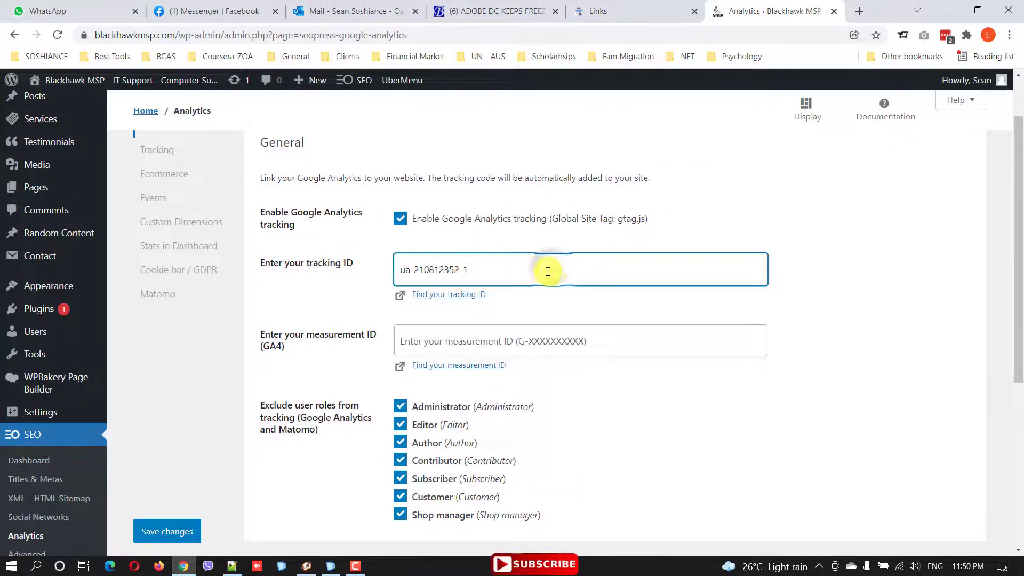
drag(549, 270, 405, 269)
scroll(507, 291, down, 3)
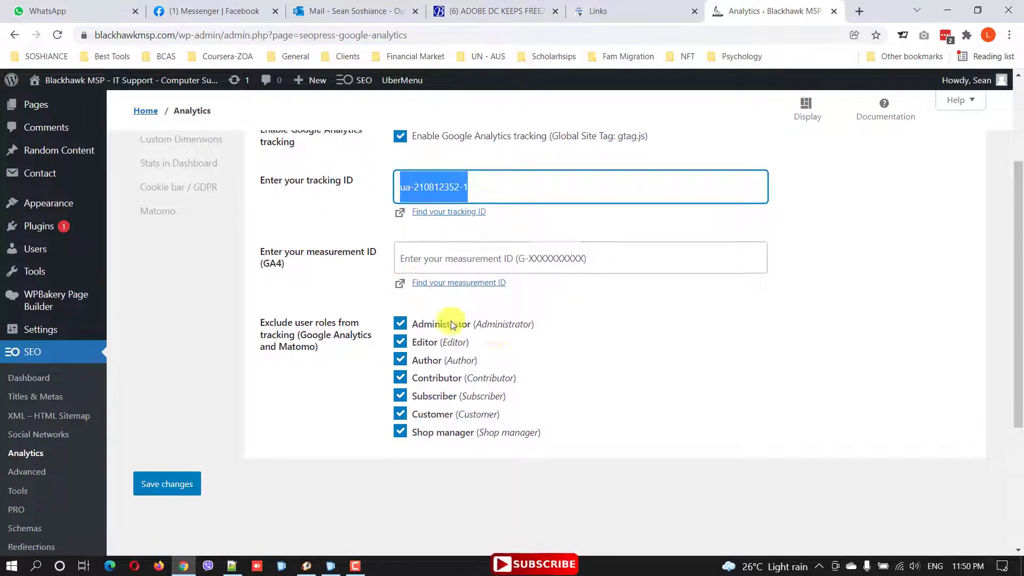
- Remove the Administrator role from the user roles excluded from Analytics tracking and save the changes
scroll(397, 326, up, 3)
click(409, 411)
scroll(410, 411, down, 2)
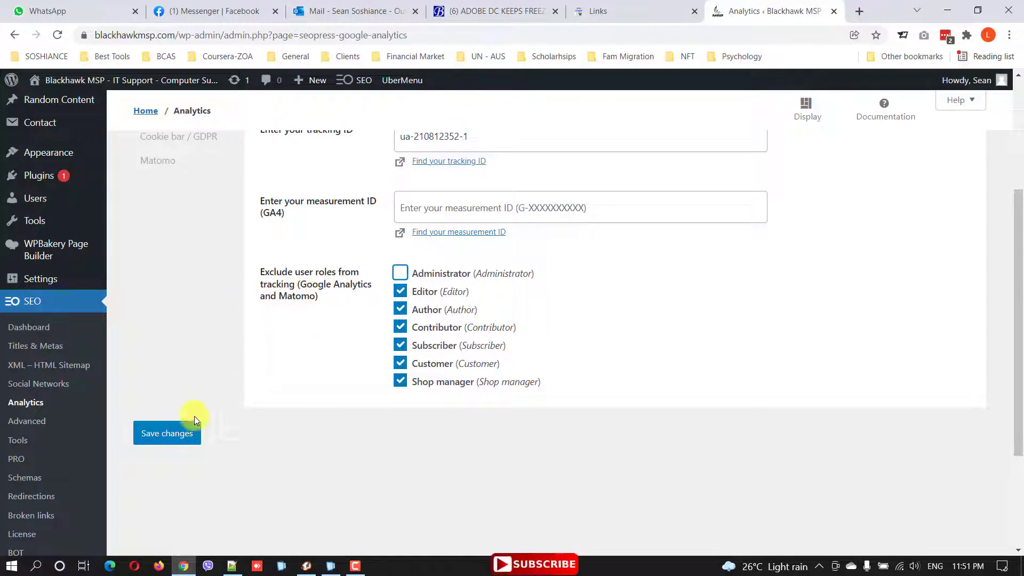
click(179, 438)
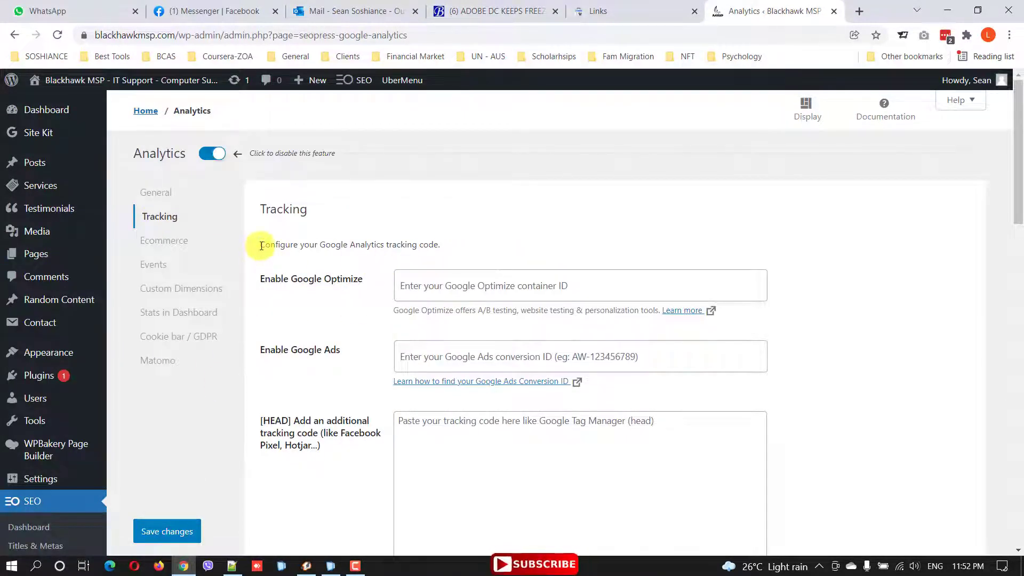
- Examine the Google Optimize and Google Ads fields in the Analytics Tracking settings
drag(261, 246, 465, 245)
click(581, 243)
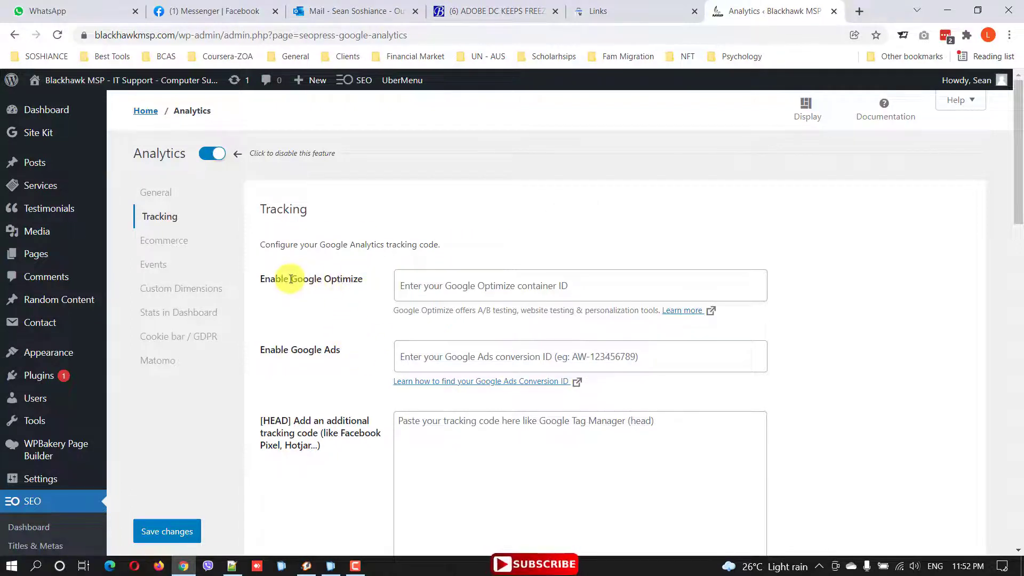
drag(290, 279, 373, 283)
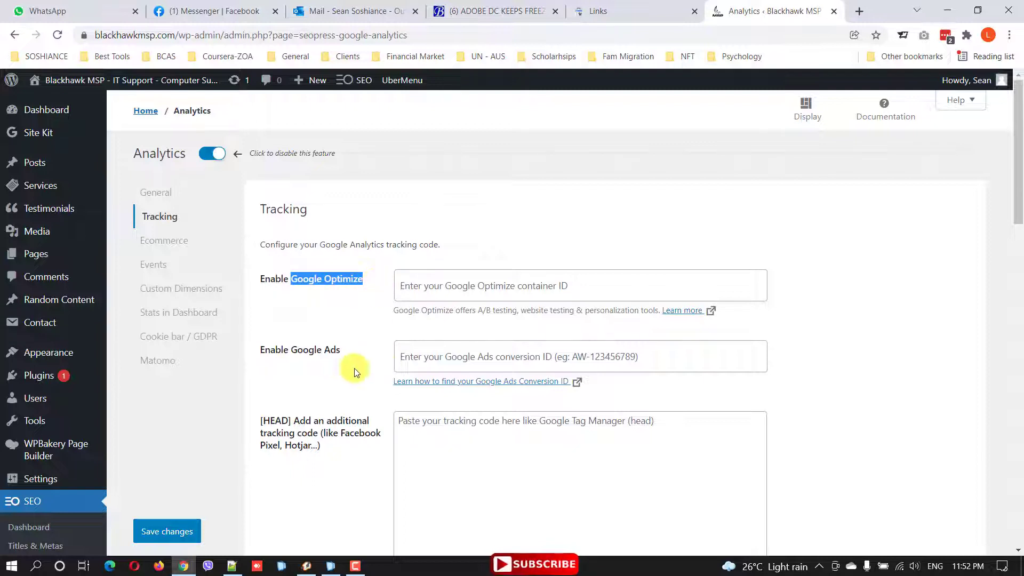
drag(293, 350, 360, 350)
click(314, 352)
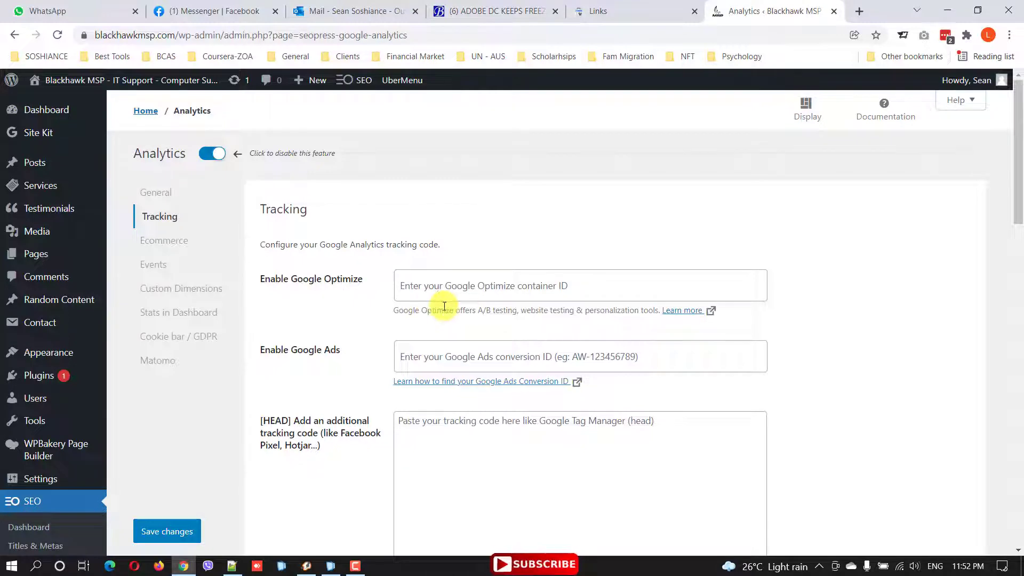
- Review the additional tracking code fields for the head, body and body footer in the Tracking settings
scroll(270, 320, down, 3)
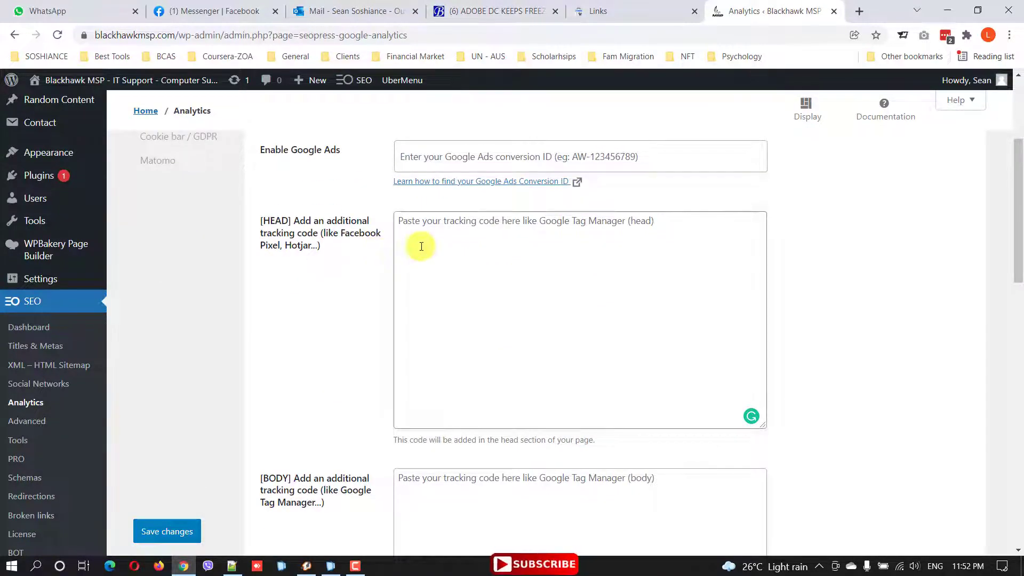
scroll(533, 263, down, 4)
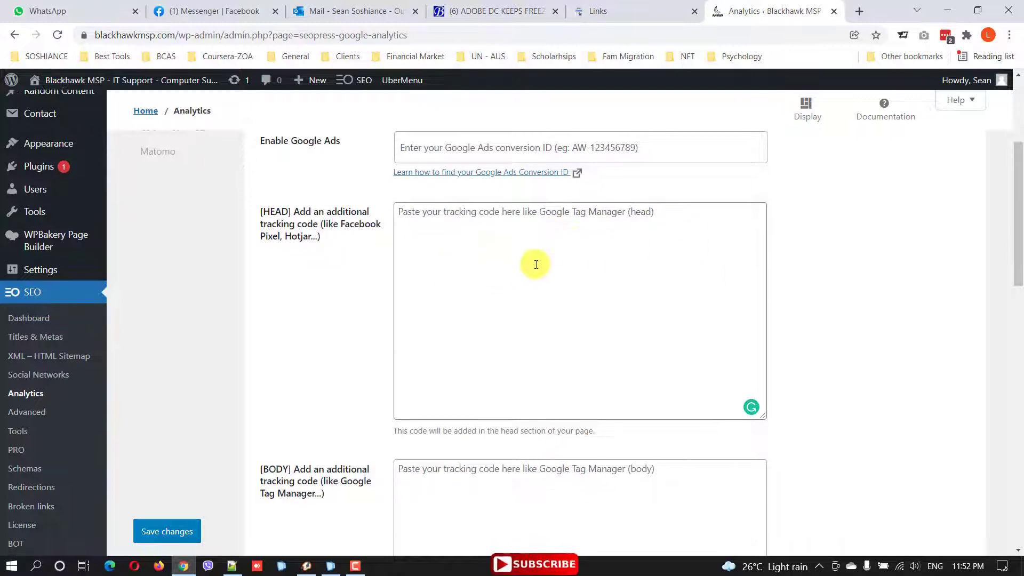
scroll(608, 276, down, 2)
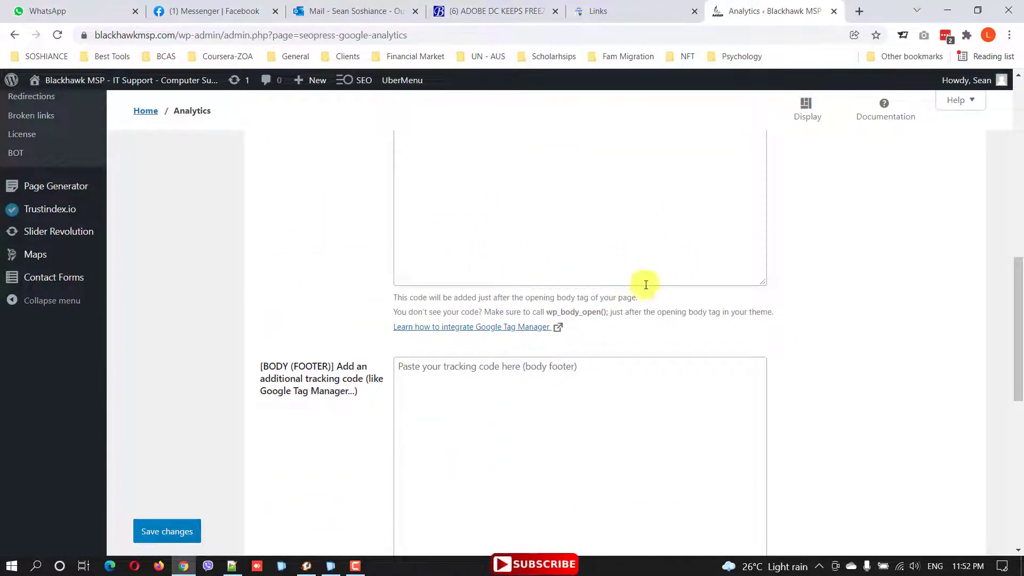
scroll(384, 258, up, 10)
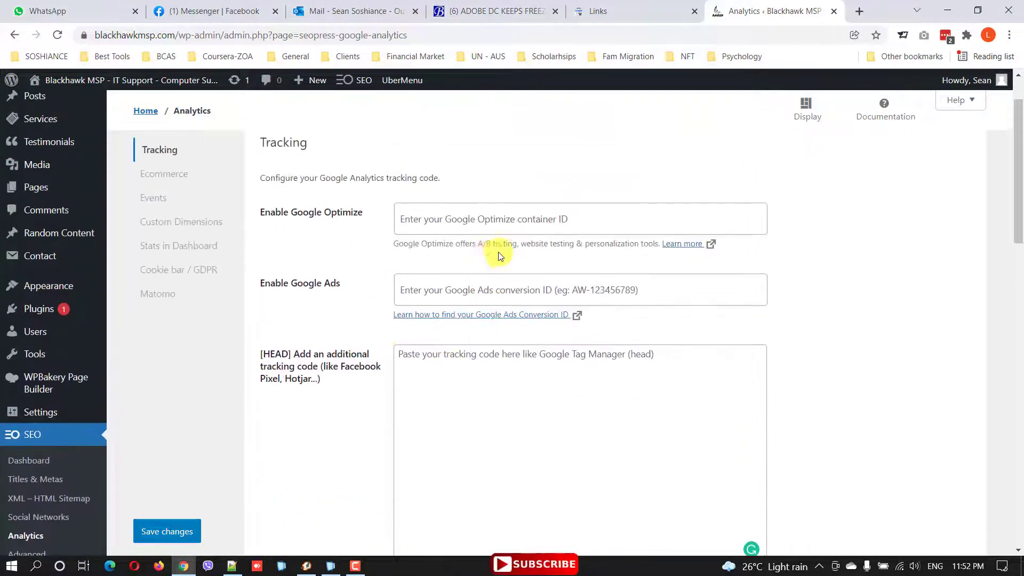
scroll(478, 236, up, 1)
- Review the Analytics Ecommerce settings and the Events options for external link, download and affiliate tracking
click(163, 238)
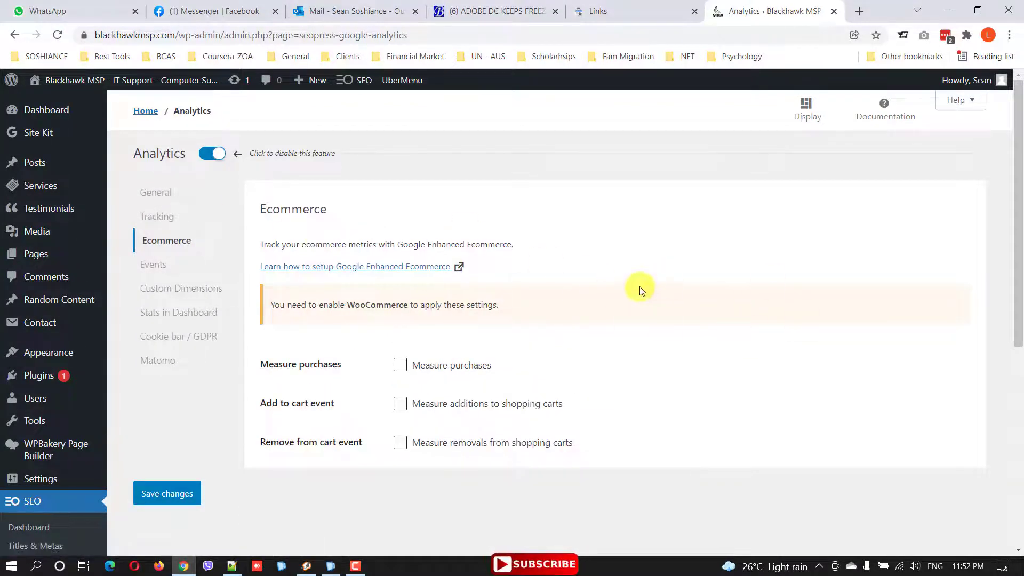
click(160, 271)
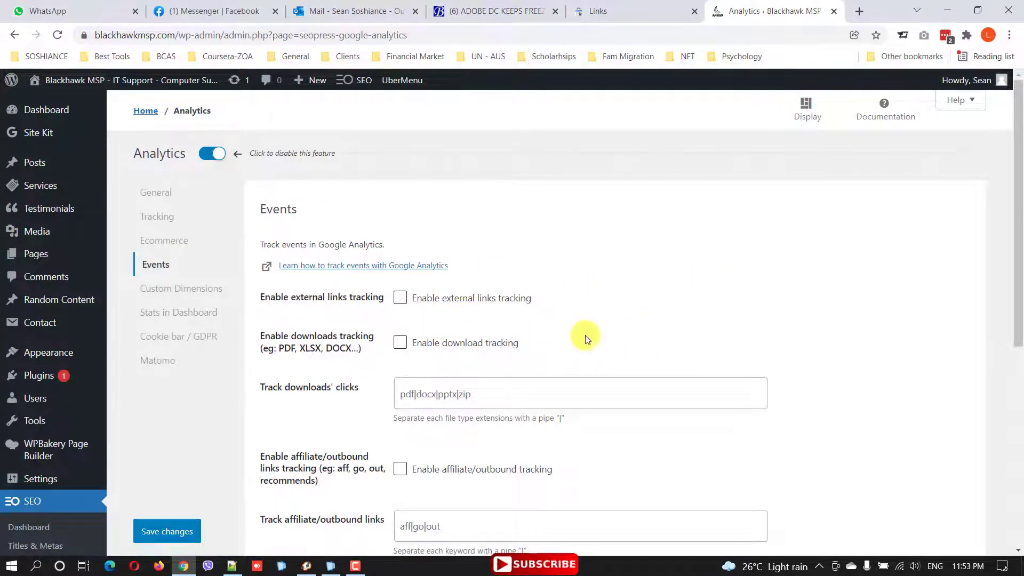
scroll(584, 338, down, 5)
scroll(711, 299, up, 5)
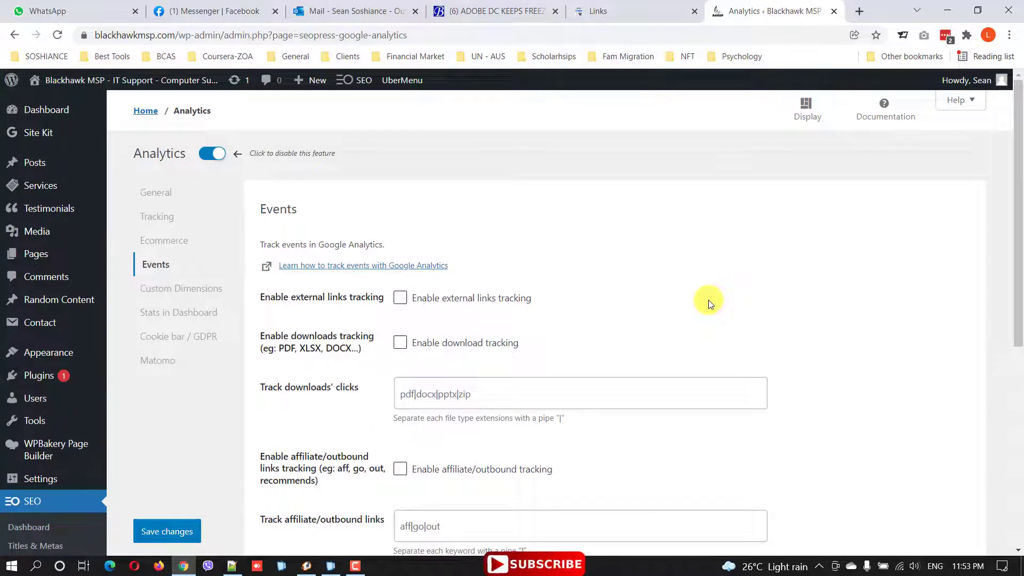
- Review the Custom Dimensions tracking options and the Stats in Dashboard settings for connecting the Google Analytics API
click(207, 301)
scroll(408, 336, down, 3)
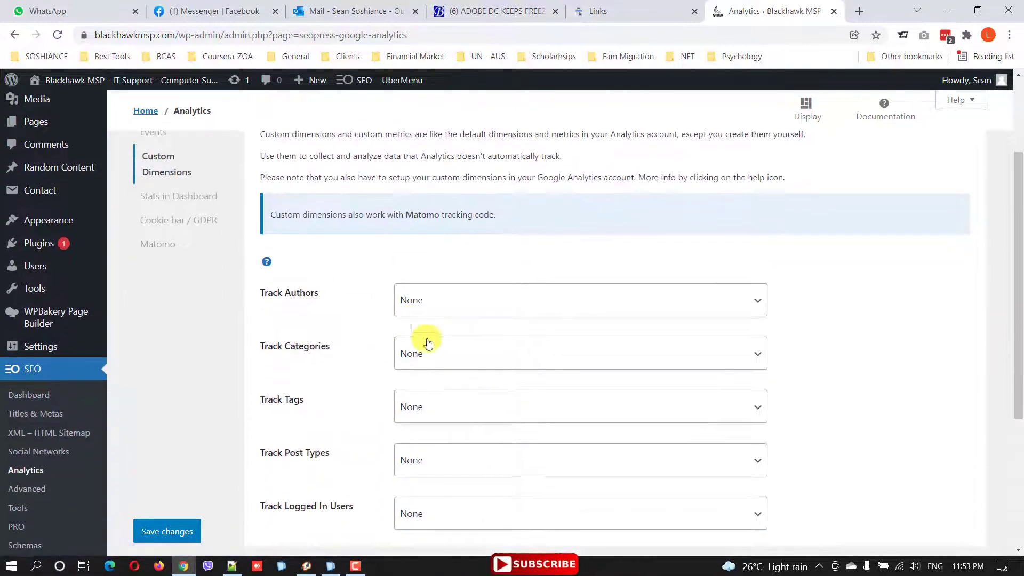
scroll(517, 311, up, 3)
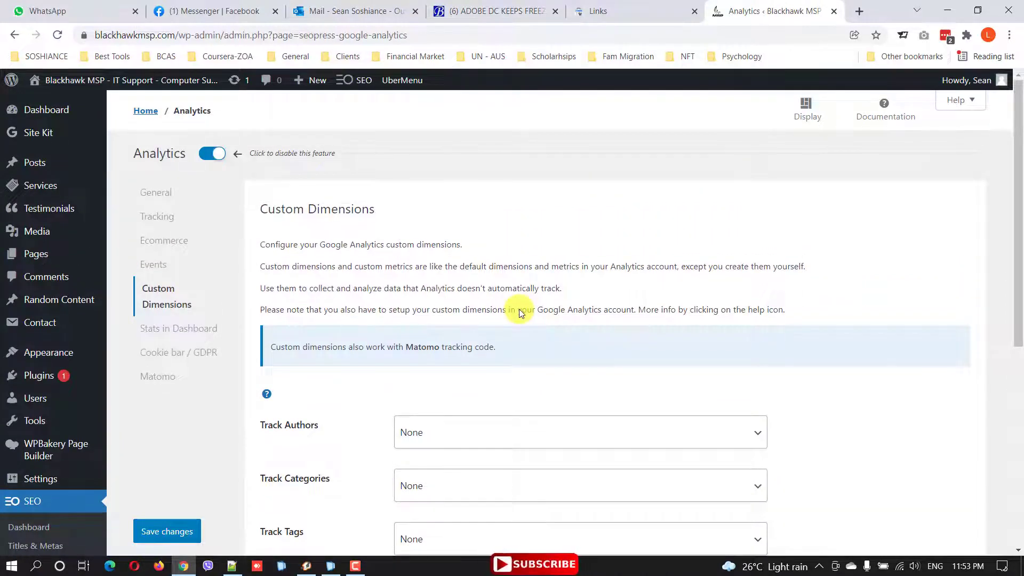
scroll(519, 311, down, 3)
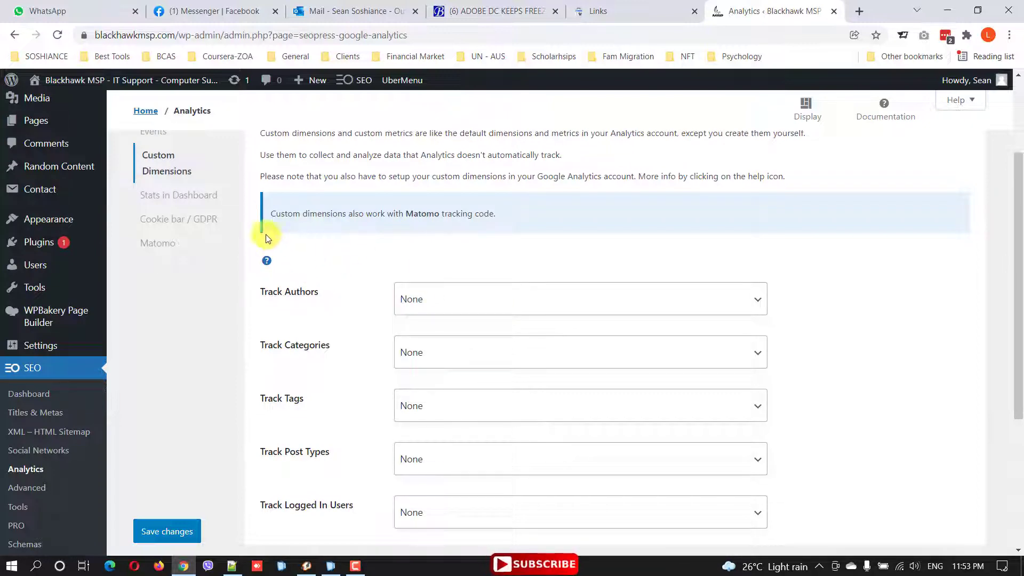
click(179, 194)
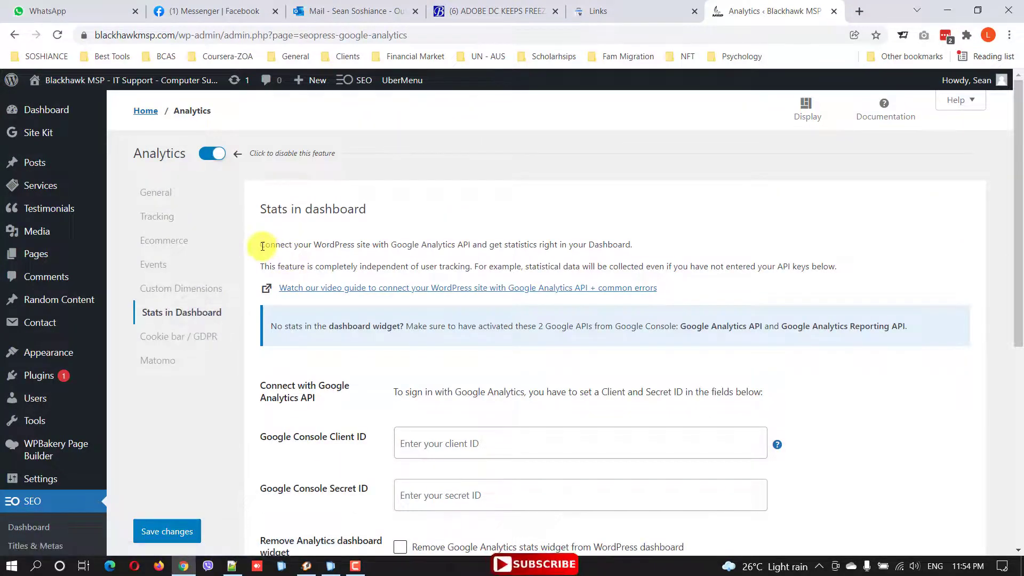
drag(262, 244, 719, 254)
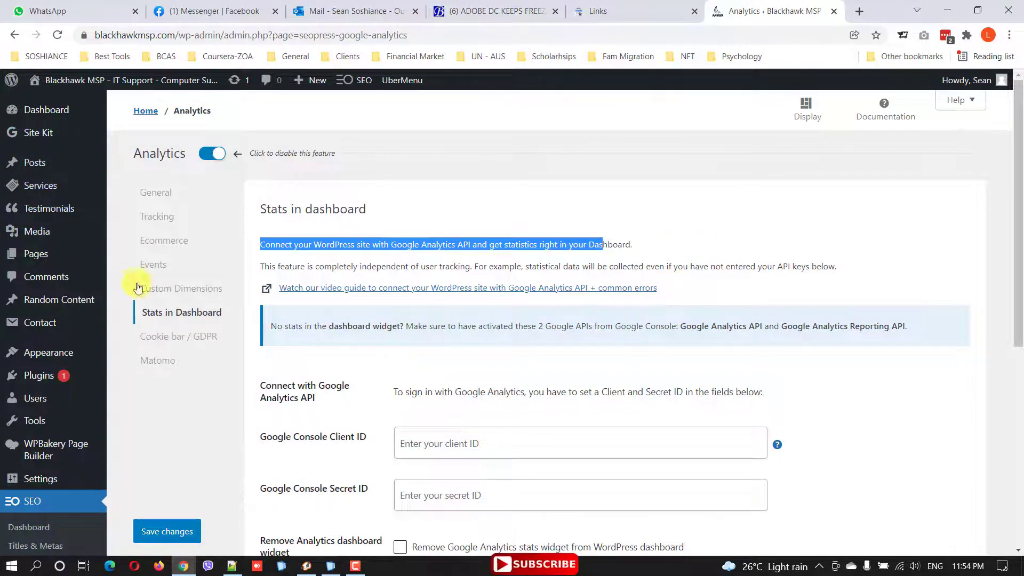
- Open the Cookie bar / GDPR settings and examine the cookie bar placement choices, tracking opt-in and consent message options
click(202, 344)
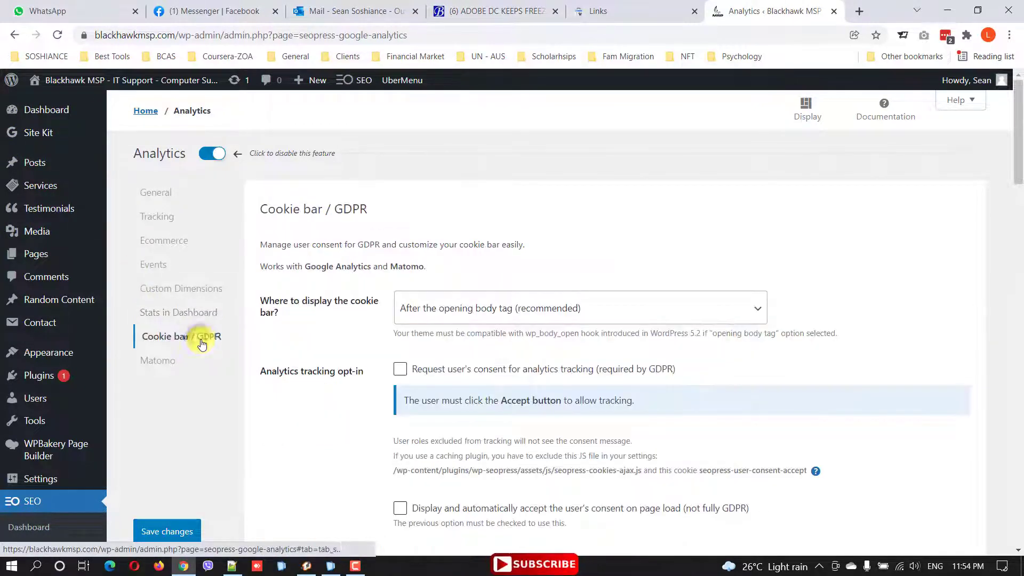
scroll(517, 255, down, 1)
click(517, 255)
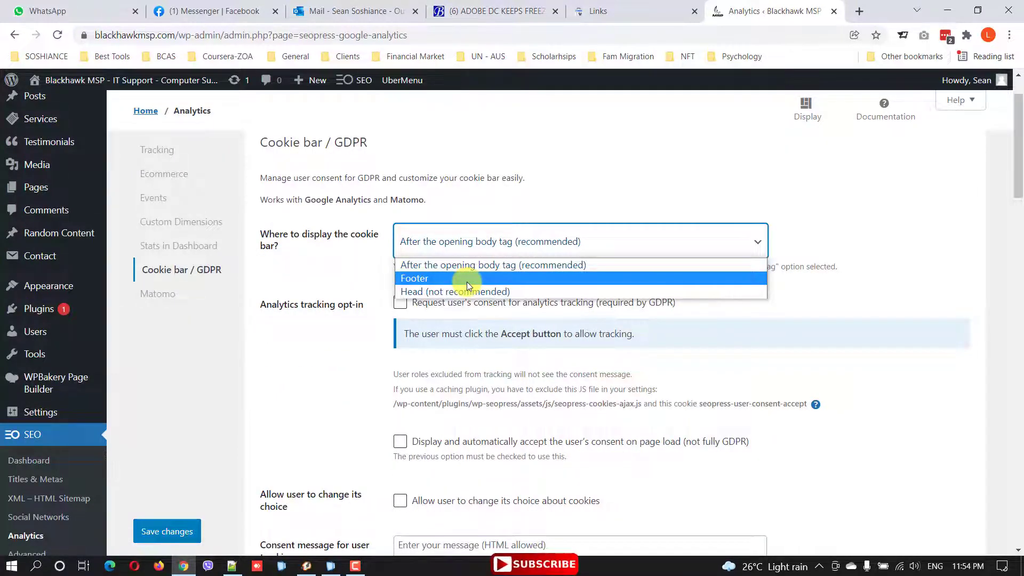
click(319, 266)
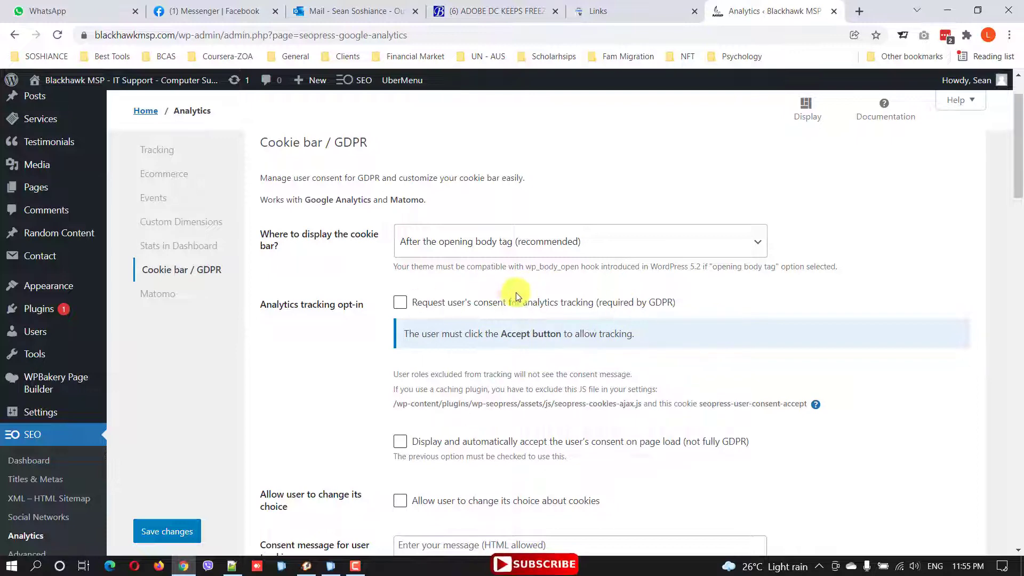
scroll(516, 293, down, 4)
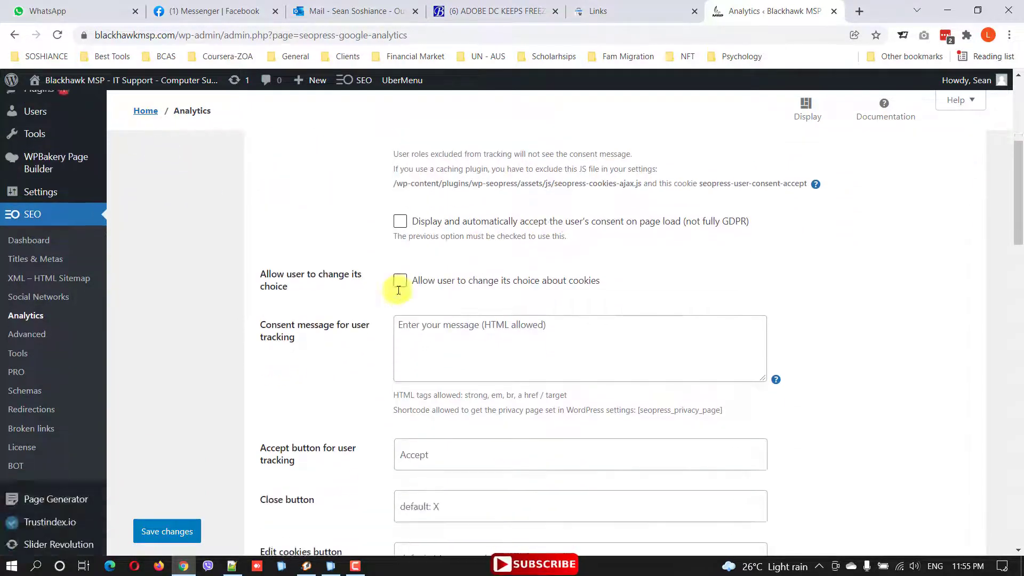
scroll(199, 271, up, 3)
- Open the Matomo settings and review its tracking option, tracking ID and site ID fields
click(160, 231)
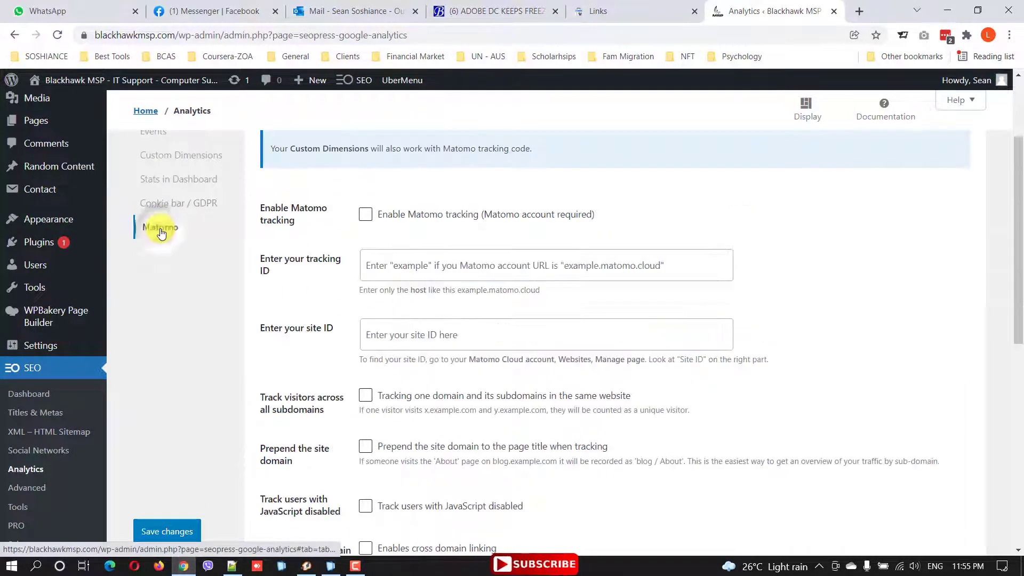
scroll(192, 273, up, 3)
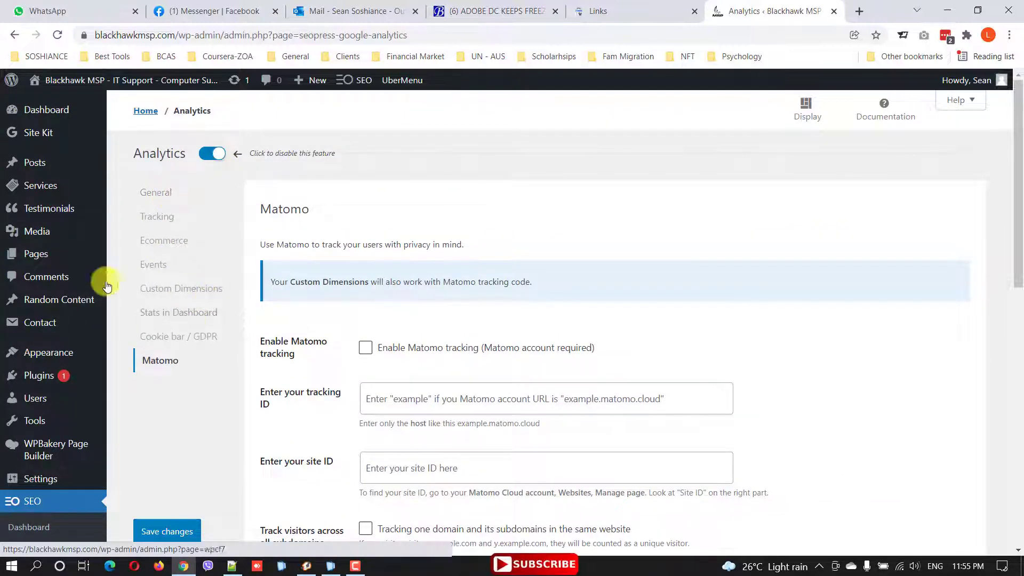
click(389, 398)
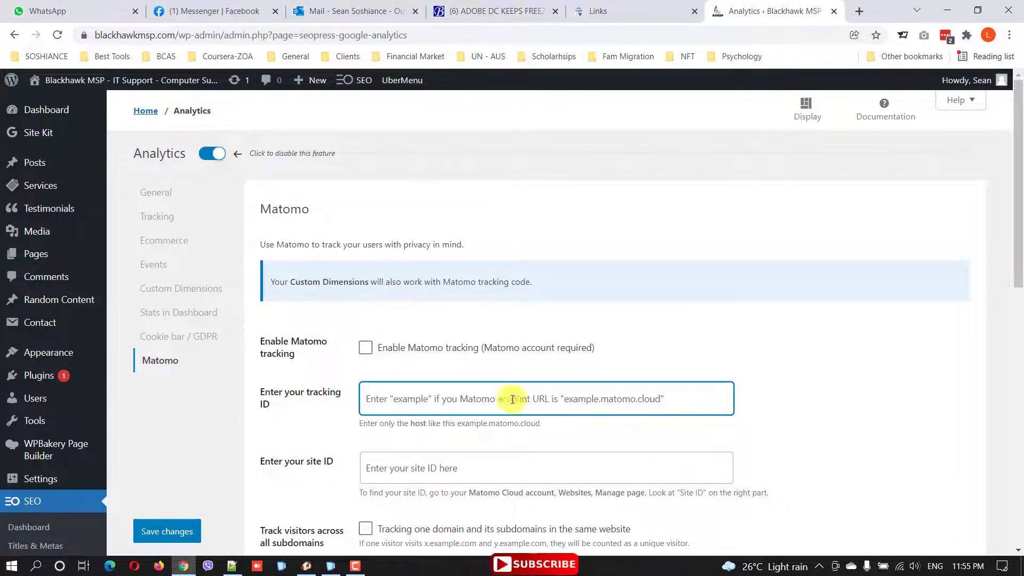
- Review the remaining Matomo options for subdomain tracking, JavaScript-disabled users, cross domain linking and DoNotTrack detection
scroll(485, 467, down, 1)
scroll(485, 467, down, 3)
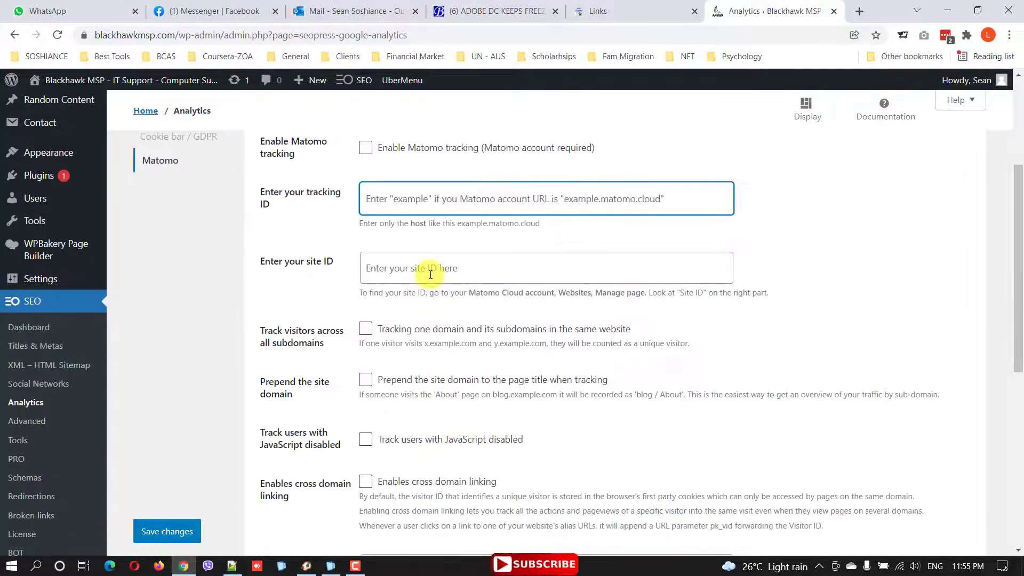
scroll(173, 286, up, 4)
scroll(226, 350, down, 5)
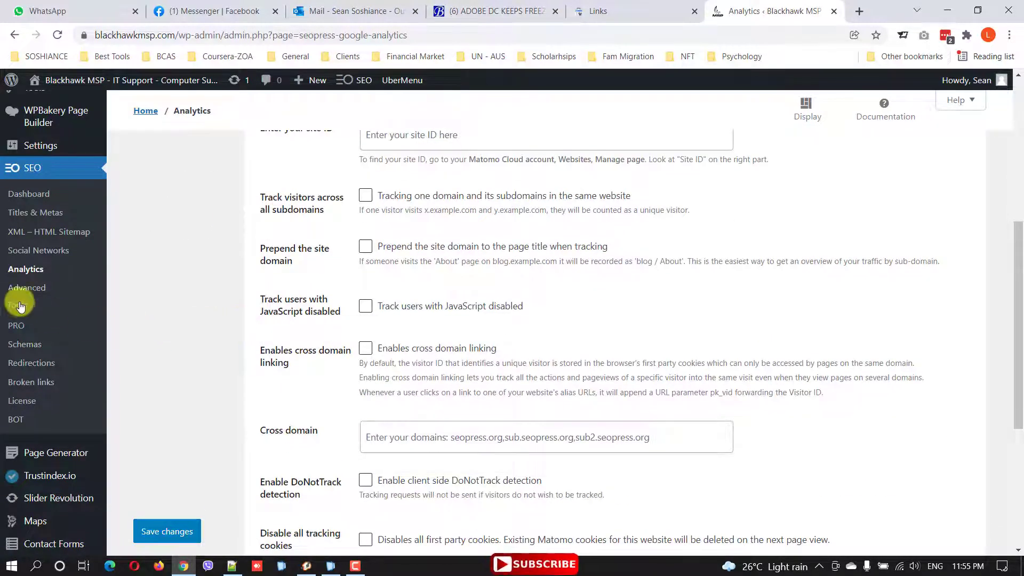
- Open the SEO plugin's Advanced settings and look over the Image SEO section
click(38, 290)
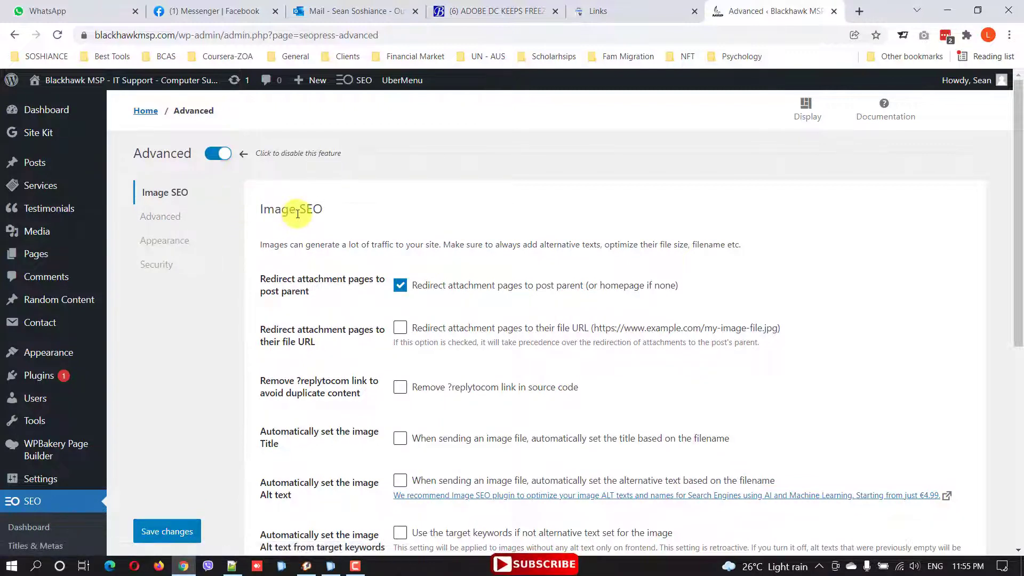
drag(295, 209, 412, 214)
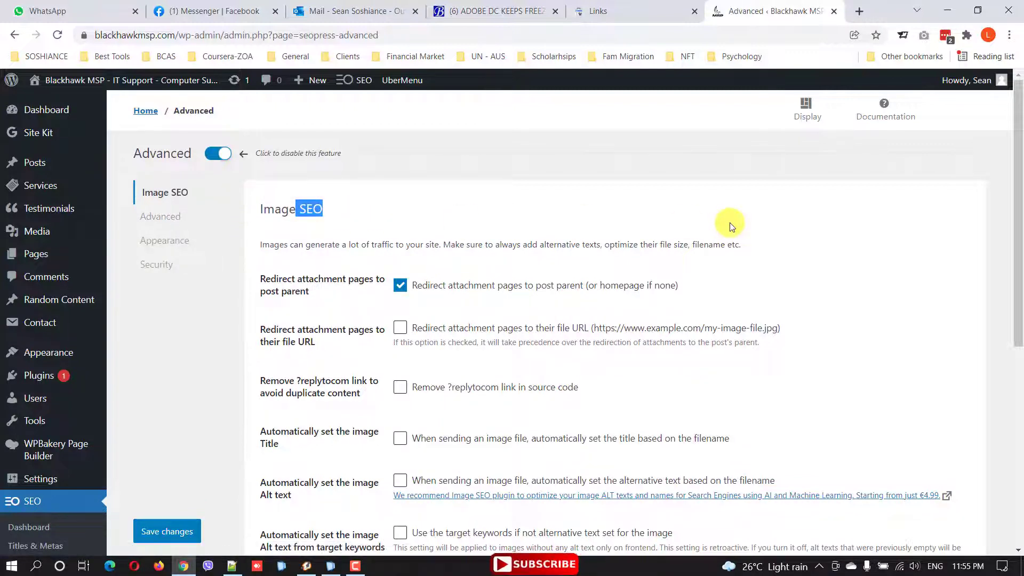
click(347, 213)
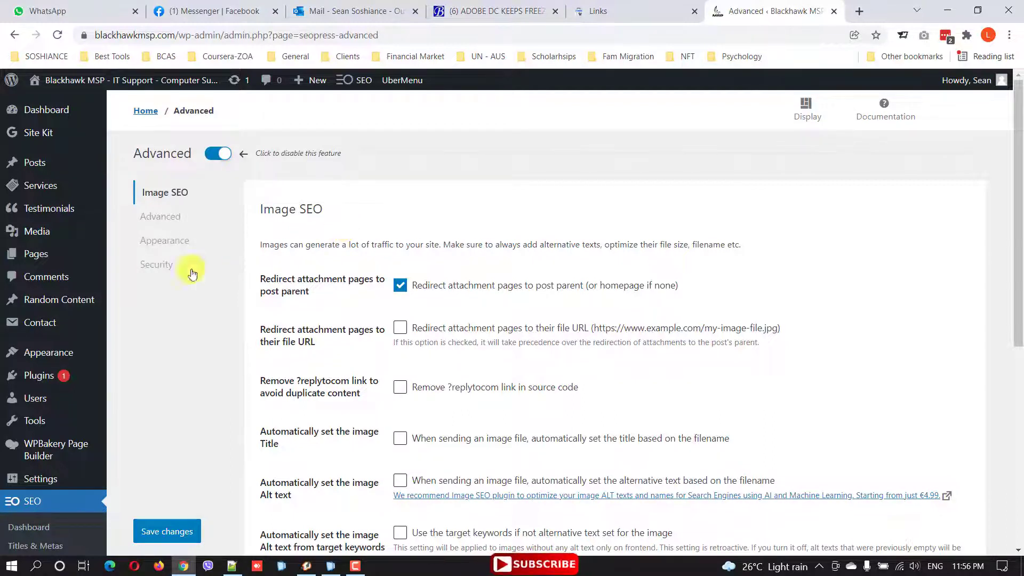
- Open the Media Library in a new browser tab and view the attachment details of the Zoom logo
mouse_move(40, 232)
right_click(130, 238)
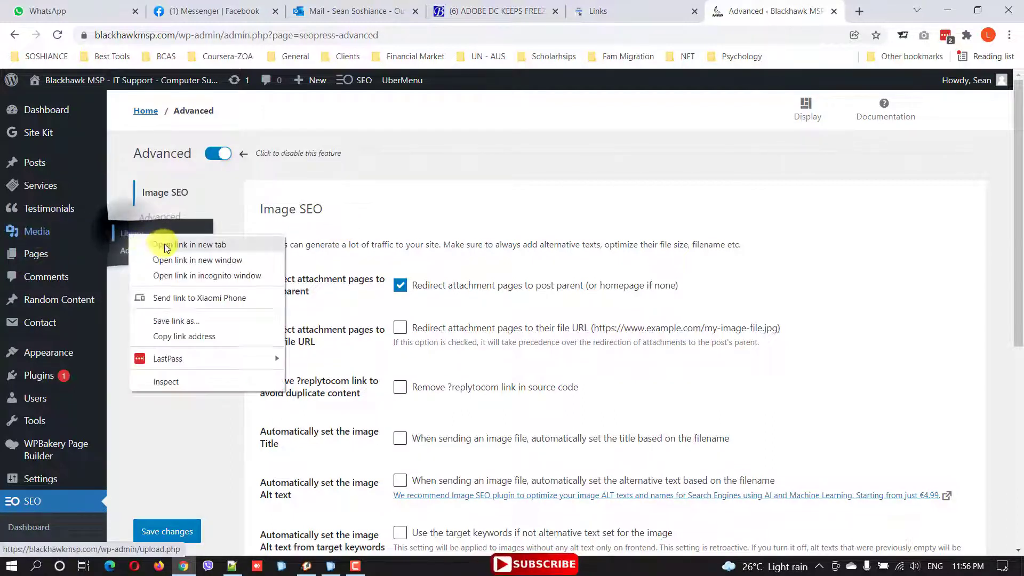
click(176, 244)
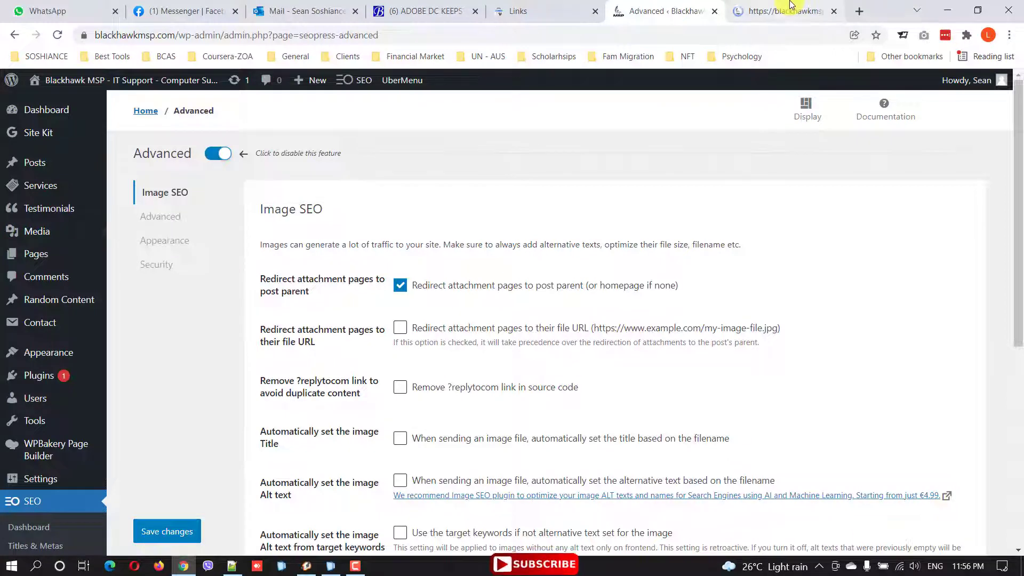
click(791, 7)
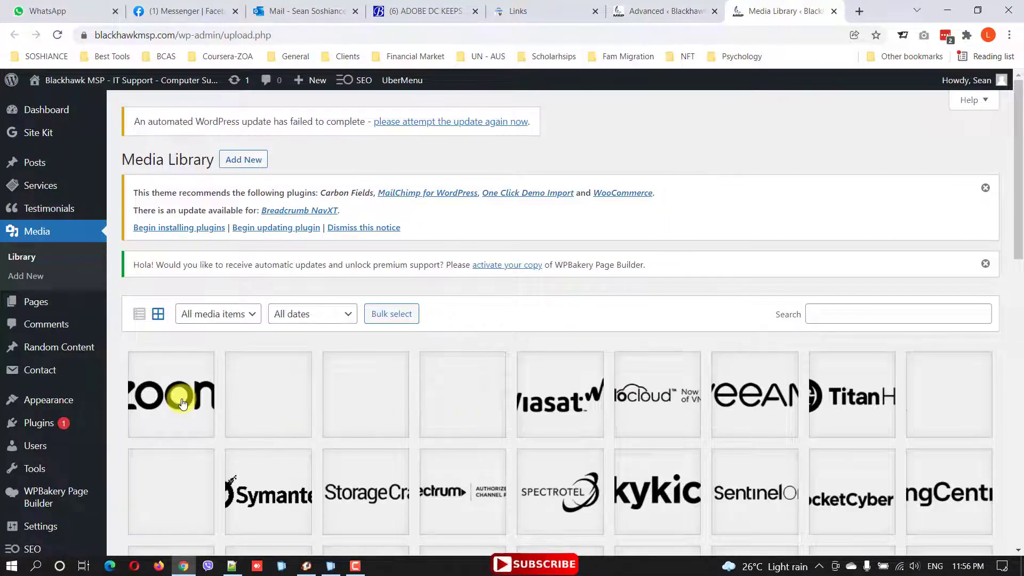
click(181, 400)
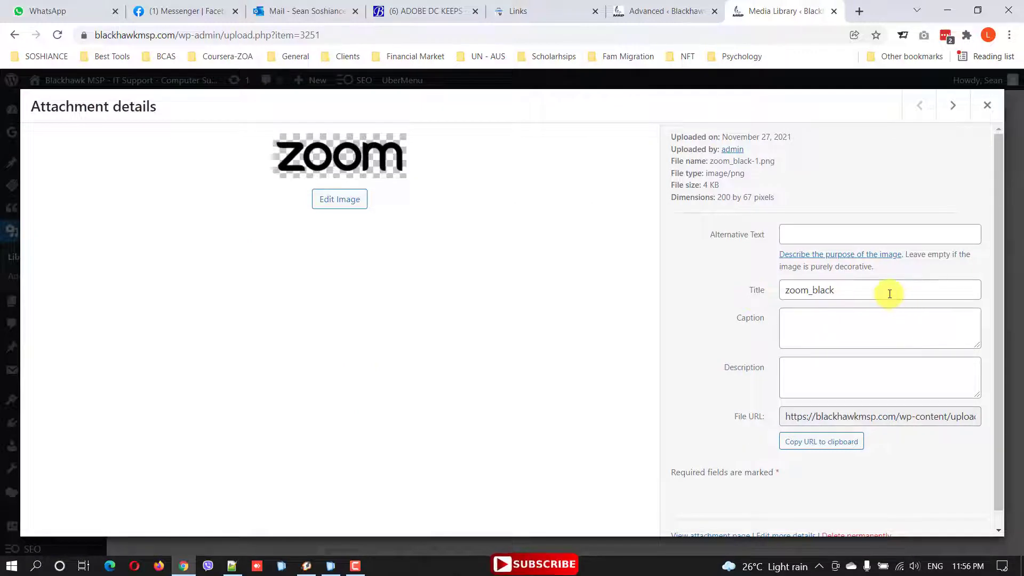
- Examine the Zoom logo's title and alternative text fields, then close the attachment details and the Media Library tab
drag(887, 290, 761, 293)
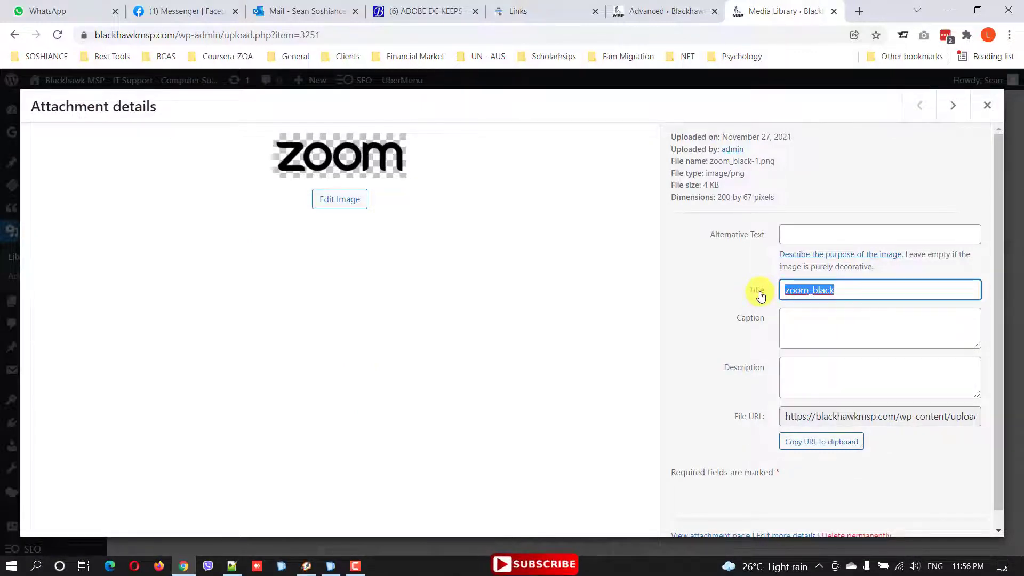
click(804, 236)
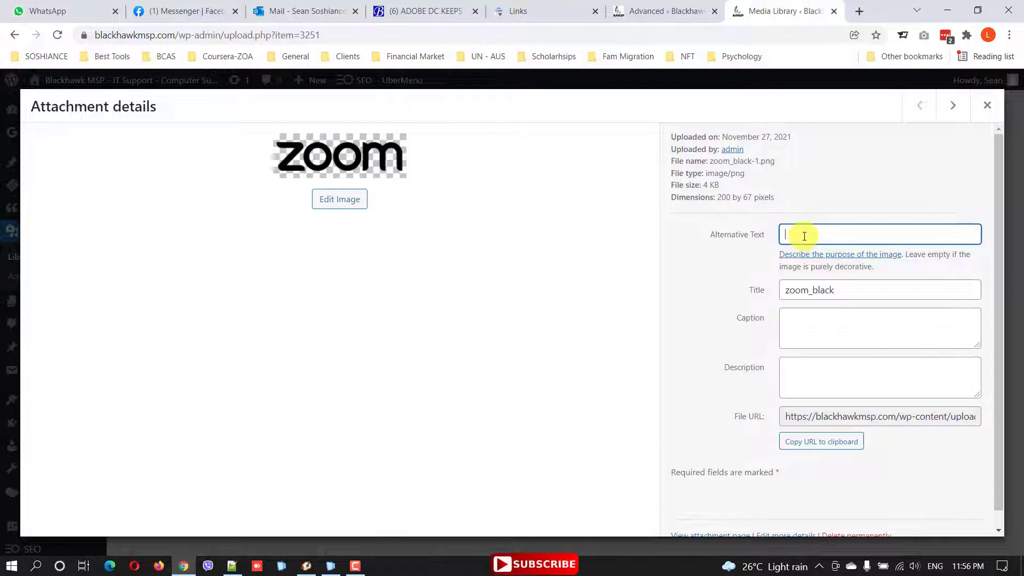
drag(901, 291, 719, 300)
click(800, 235)
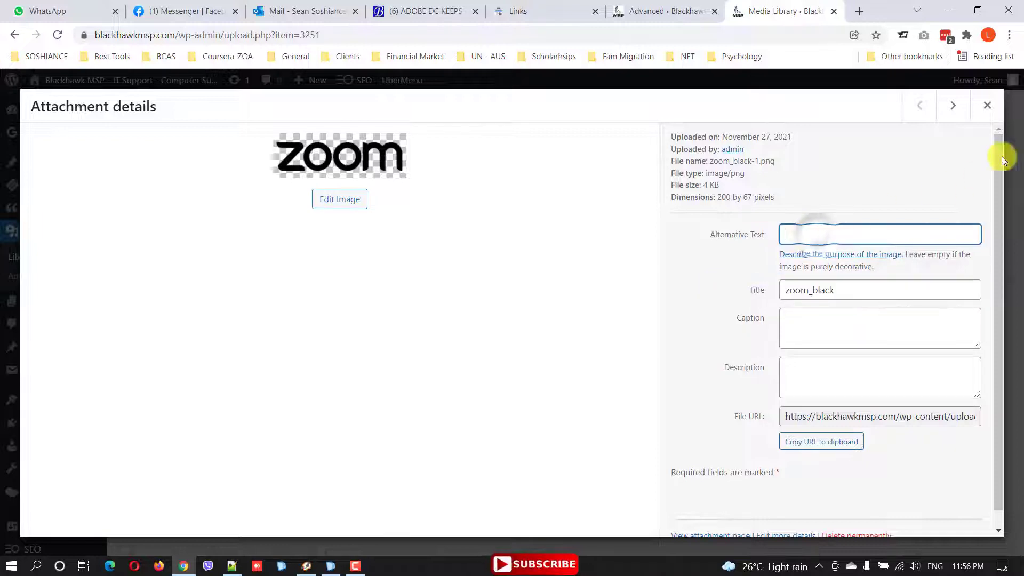
click(998, 116)
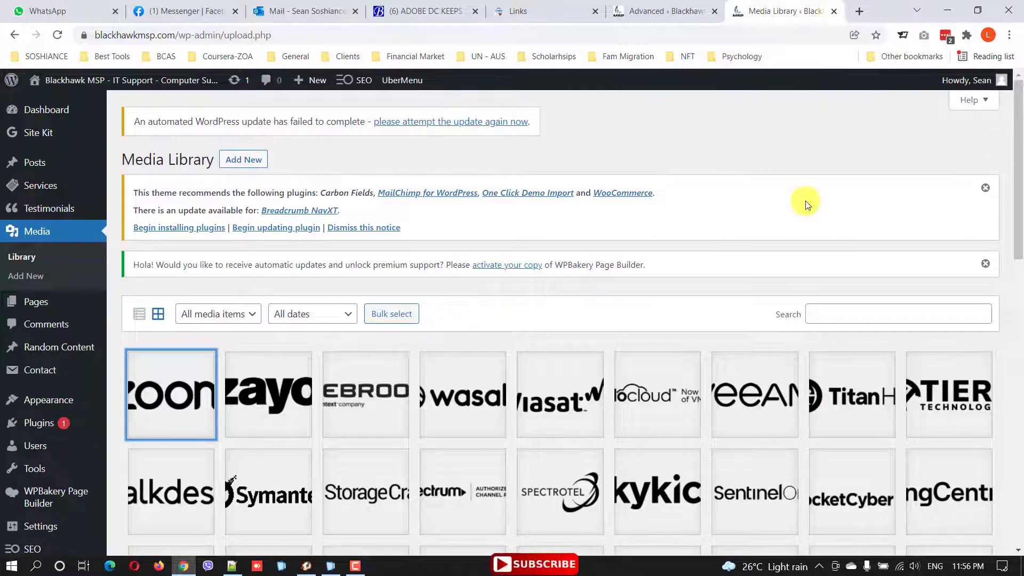
click(833, 11)
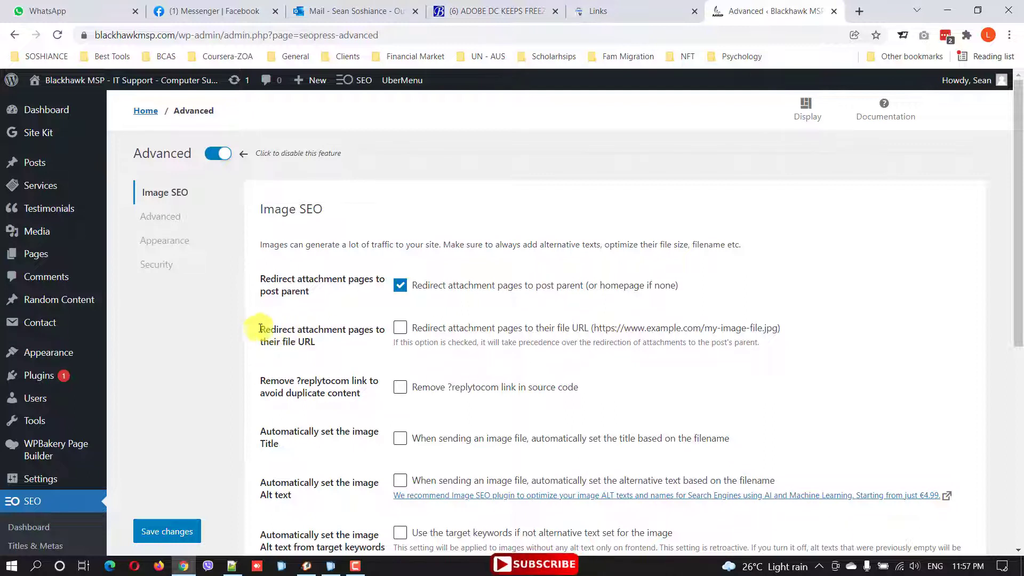
- Review the Image SEO options for redirecting attachment pages and automatically setting image title, alt text, caption and description
drag(262, 329, 323, 339)
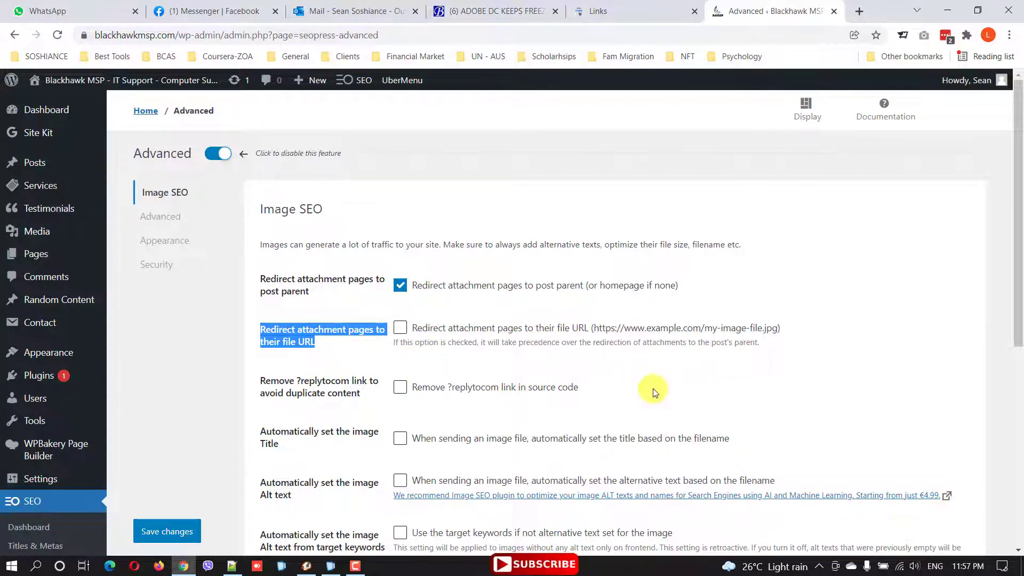
scroll(395, 312, down, 3)
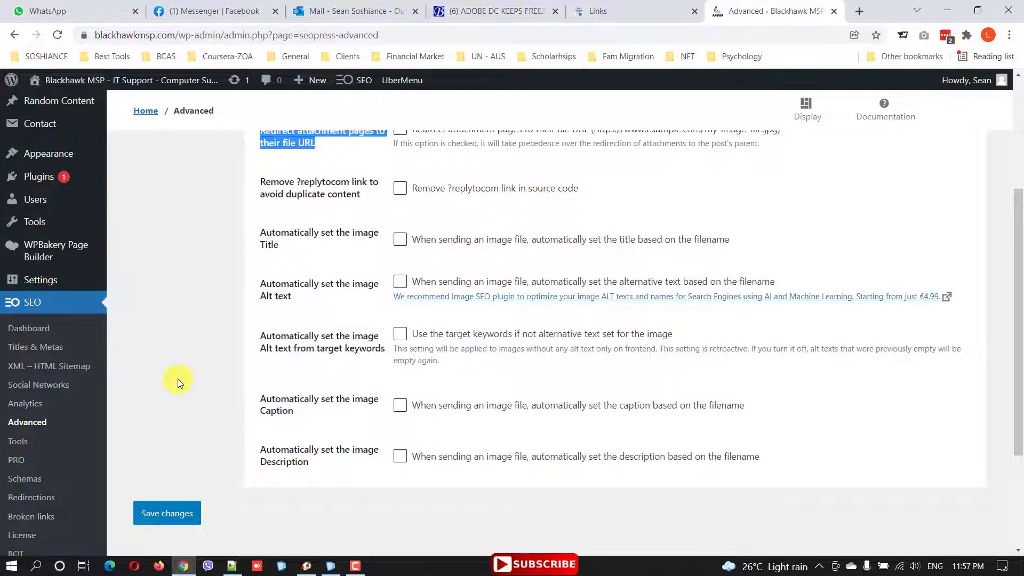
scroll(178, 379, up, 4)
- Open the Advanced subsection and review its options for category URLs, trailing slashes, meta tag removal and comment forms
click(172, 217)
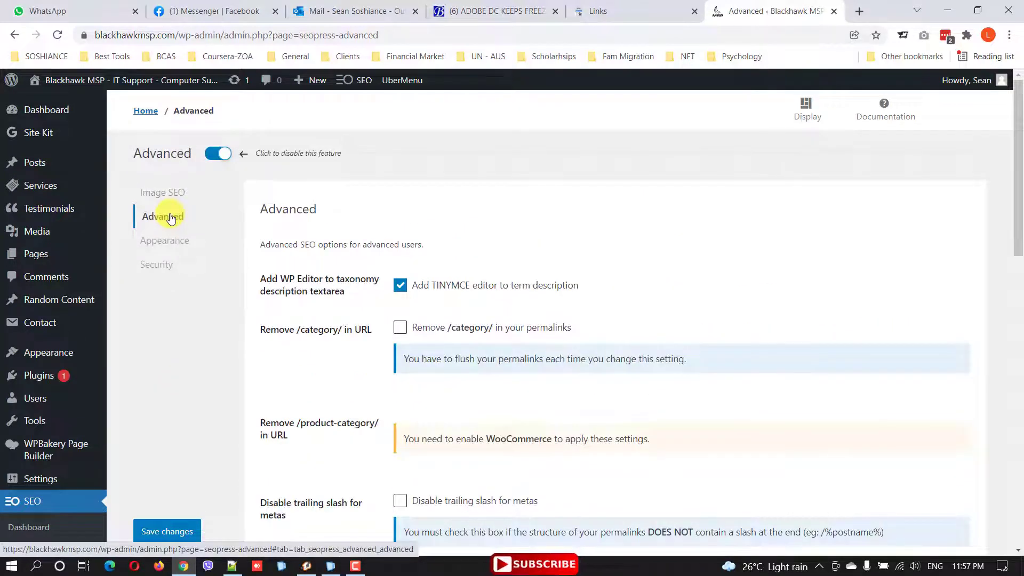
scroll(580, 314, down, 2)
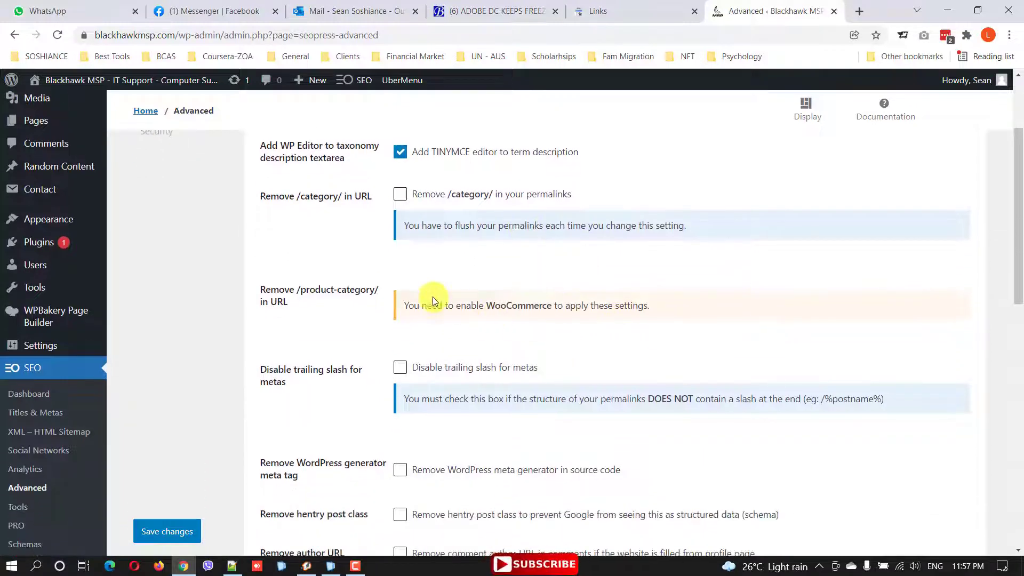
scroll(464, 290, up, 2)
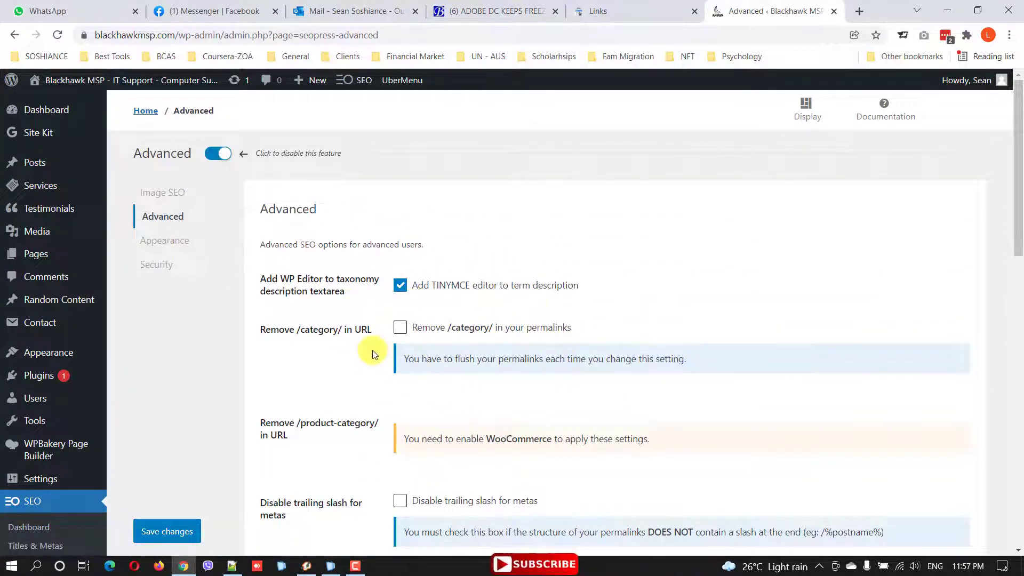
scroll(405, 323, down, 2)
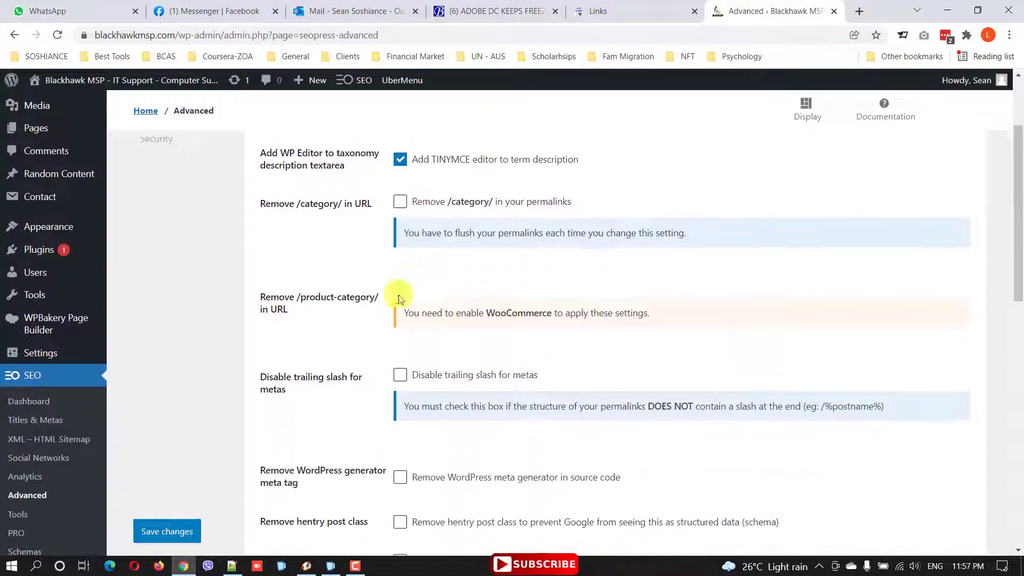
scroll(373, 295, down, 5)
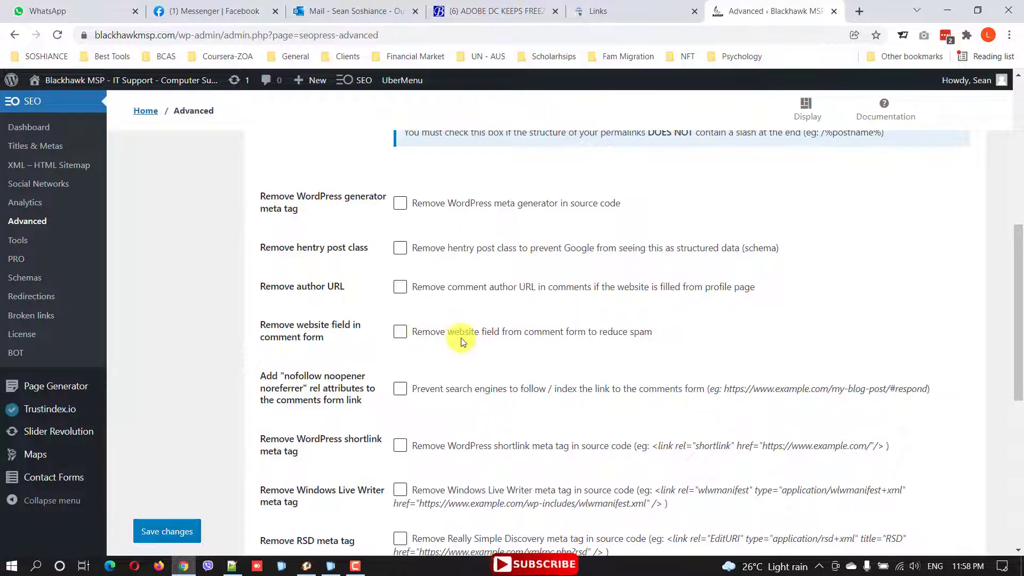
scroll(398, 335, down, 6)
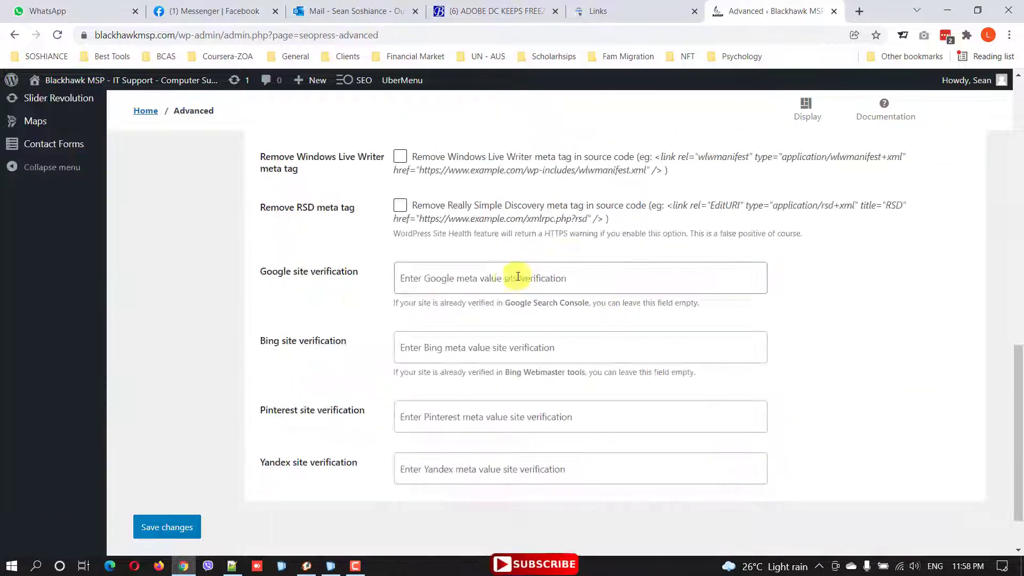
- Examine the Google site verification field and its note about sites already verified in Google Search Console
click(424, 275)
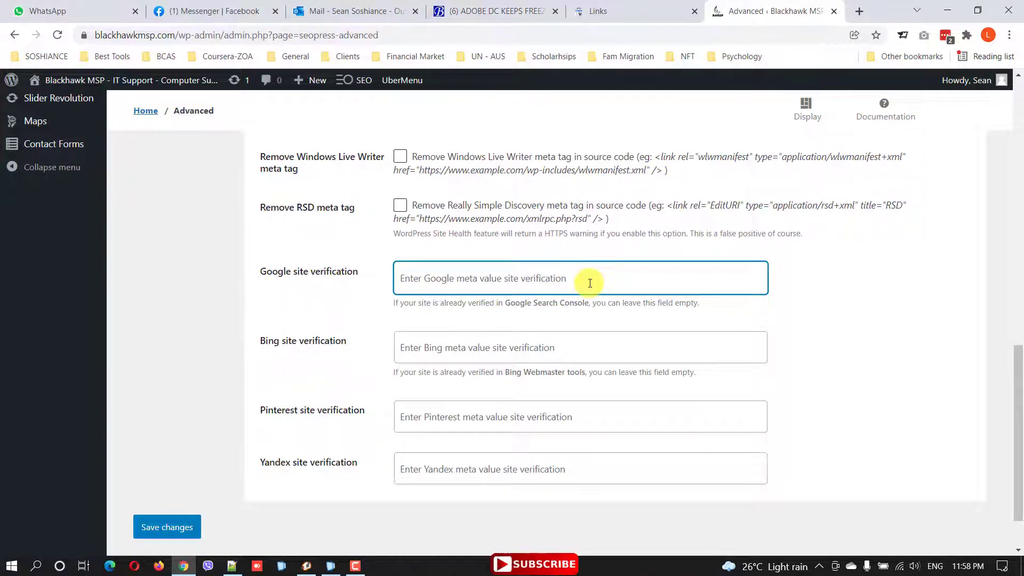
click(389, 297)
drag(407, 300, 704, 304)
click(633, 278)
- Switch to Google Search Console, view the blackhawkmsp.com property's overview, and return to the WordPress Advanced settings
click(628, 5)
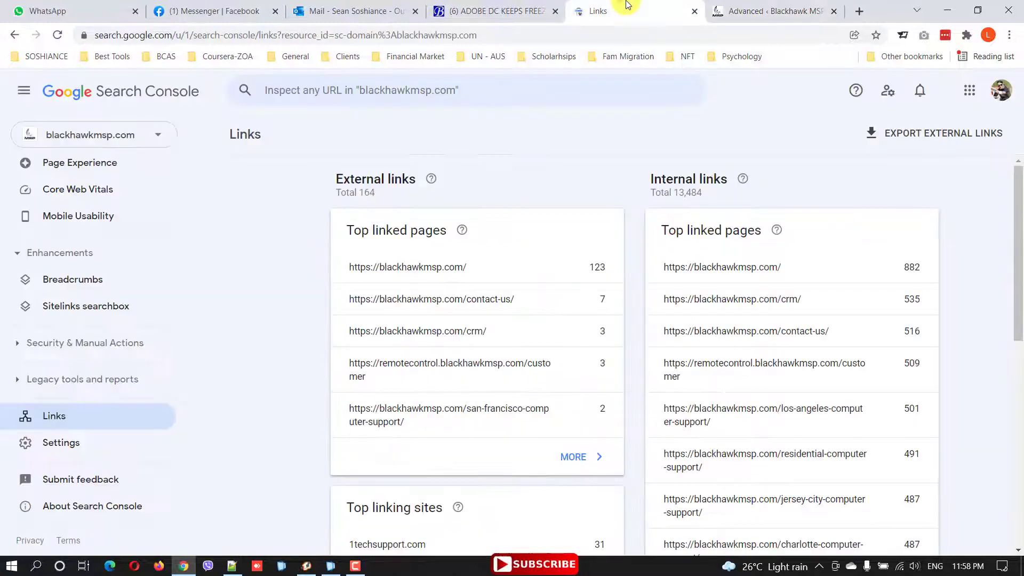
click(145, 134)
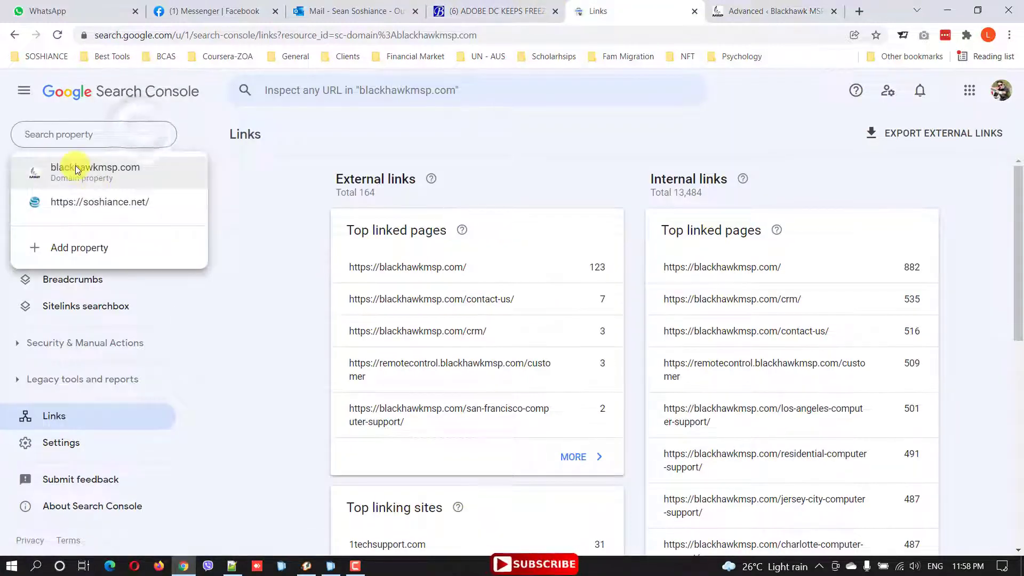
click(105, 175)
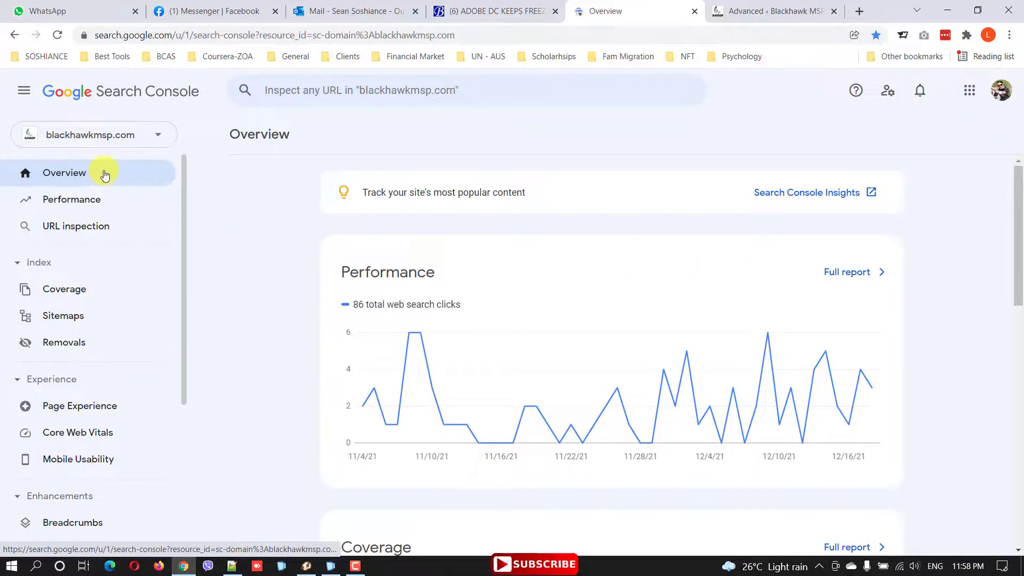
scroll(240, 254, down, 2)
key(ctrl+Tab)
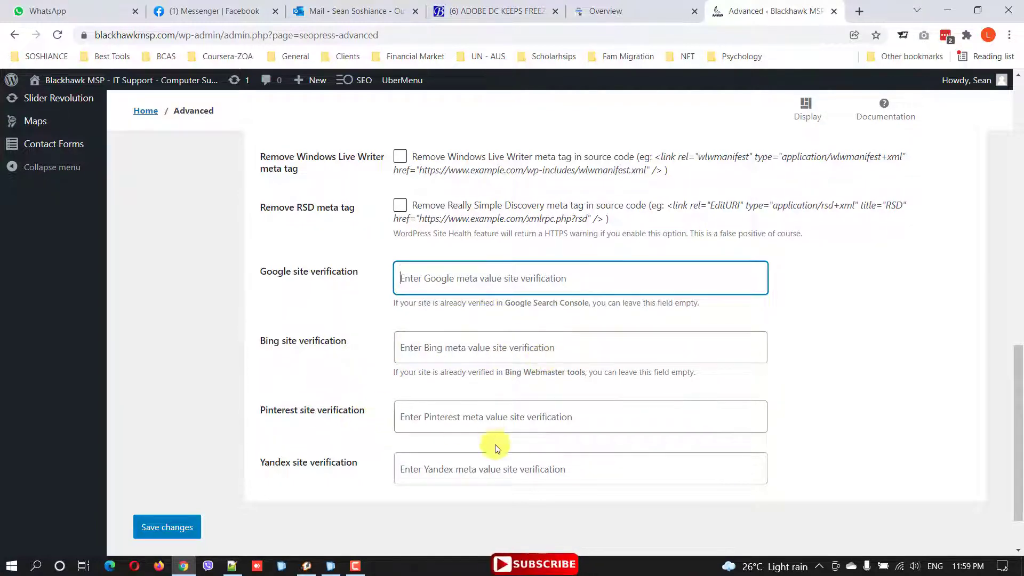
- Review the Bing, Pinterest and Yandex site verification fields and look back over the other Advanced options
scroll(476, 467, down, 1)
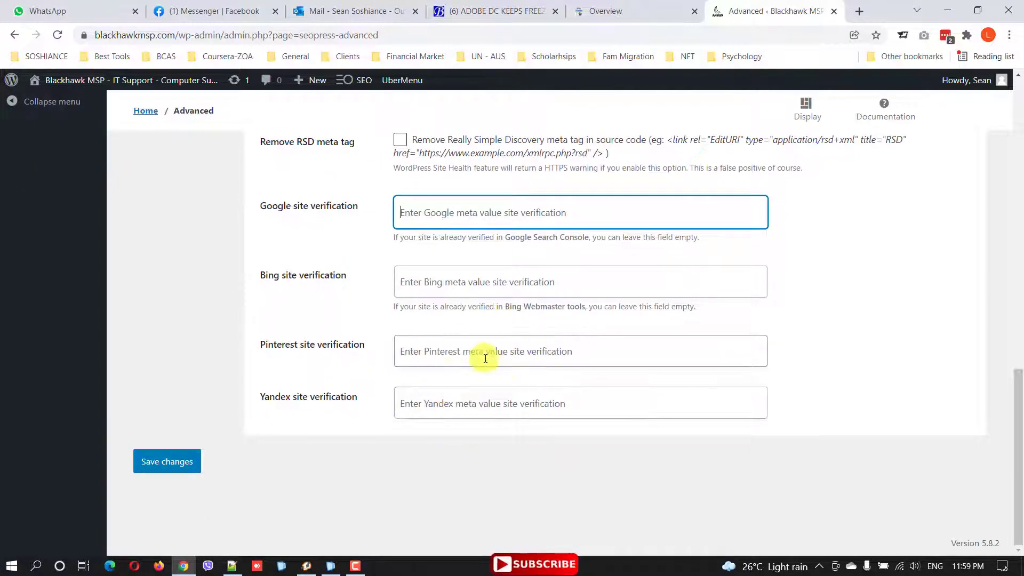
scroll(467, 344, up, 2)
scroll(201, 288, up, 5)
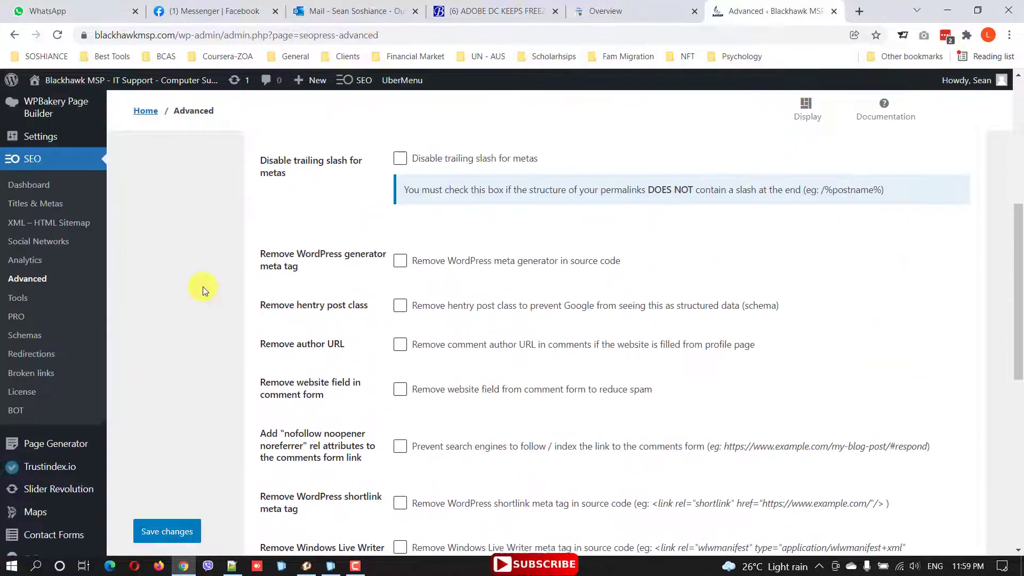
scroll(308, 304, up, 5)
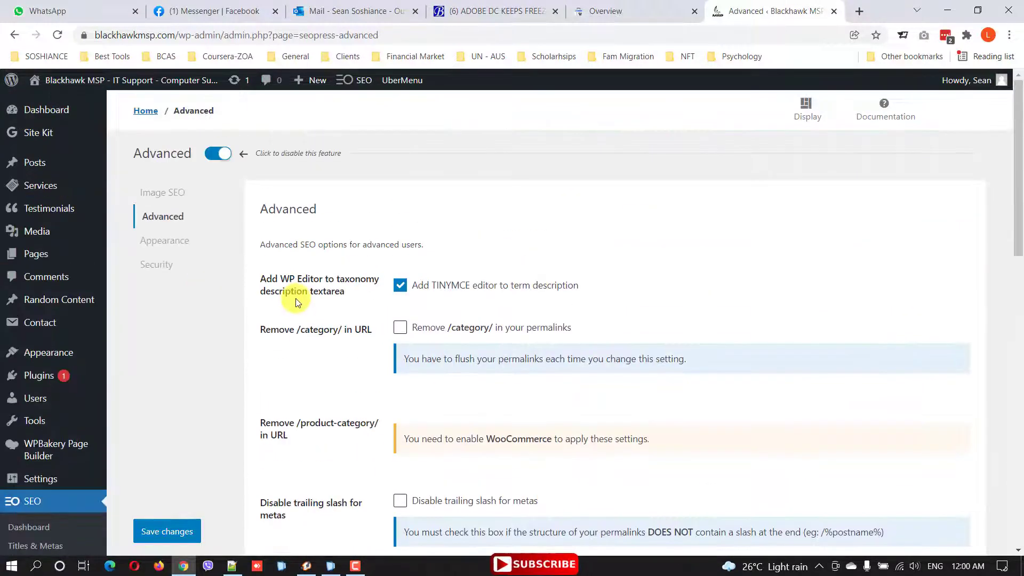
- Open the Appearance settings and review the admin bar, SEO metabox, dashboard and post type column options
click(167, 244)
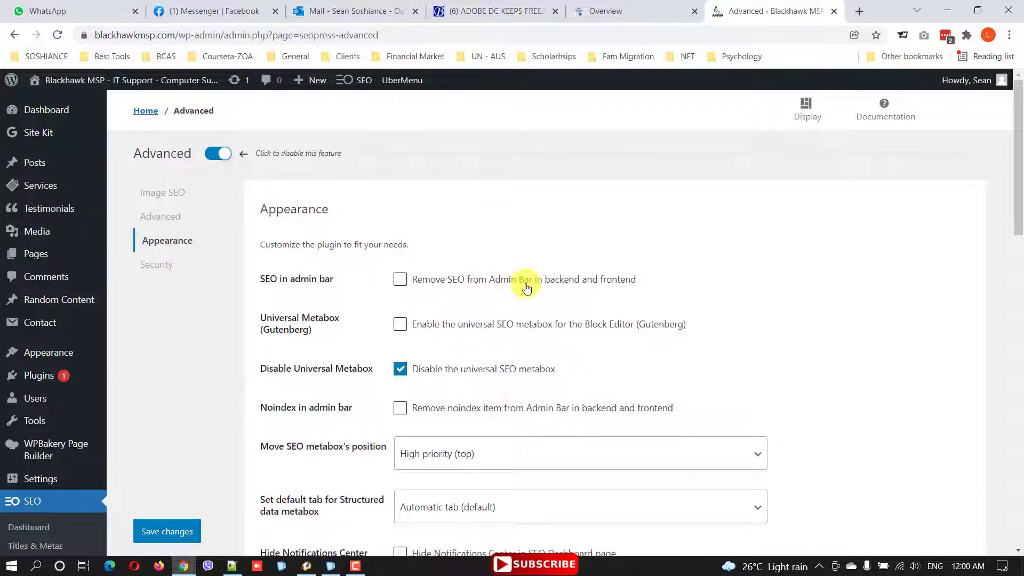
mouse_move(358, 84)
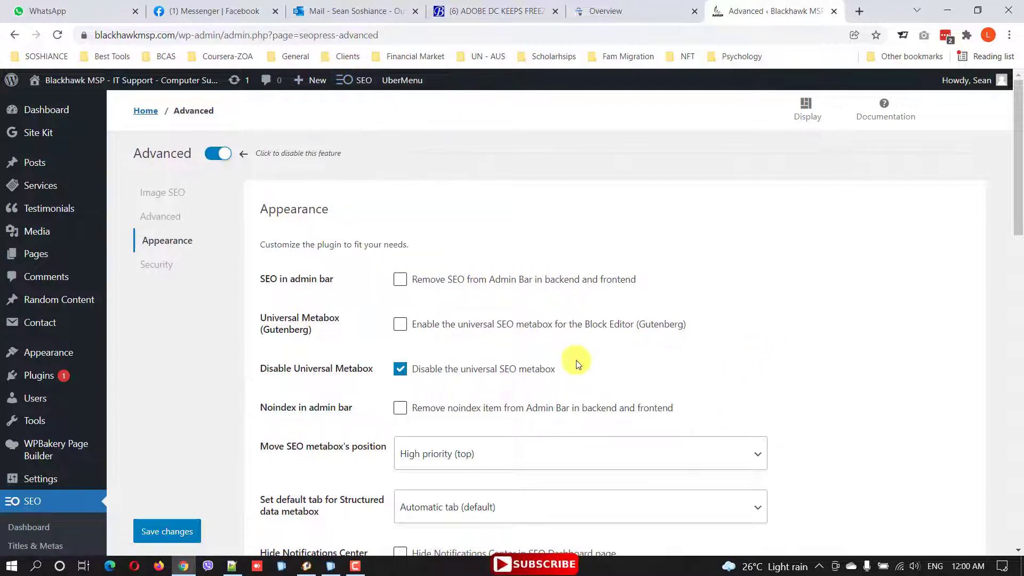
scroll(571, 359, down, 6)
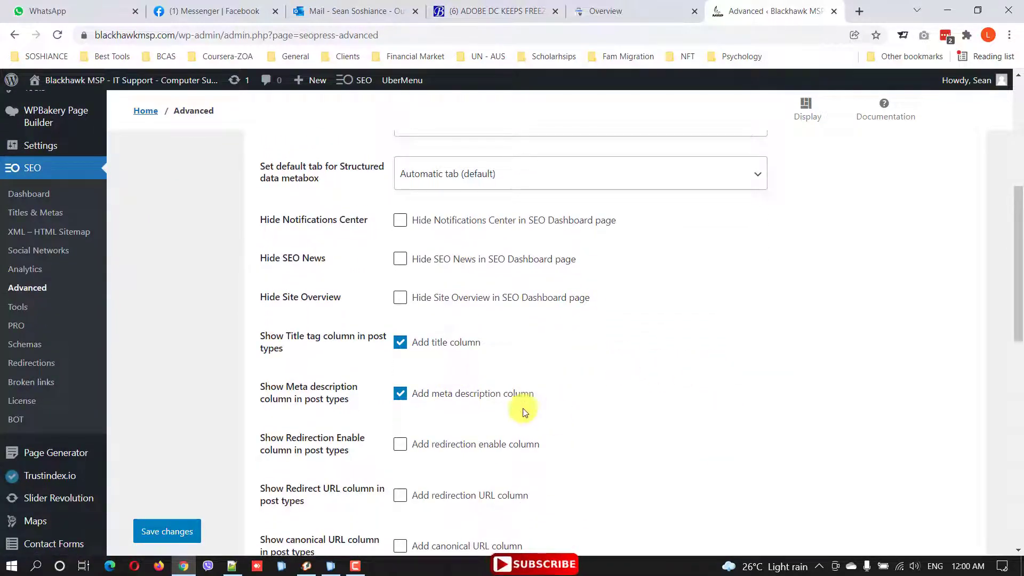
scroll(521, 400, down, 11)
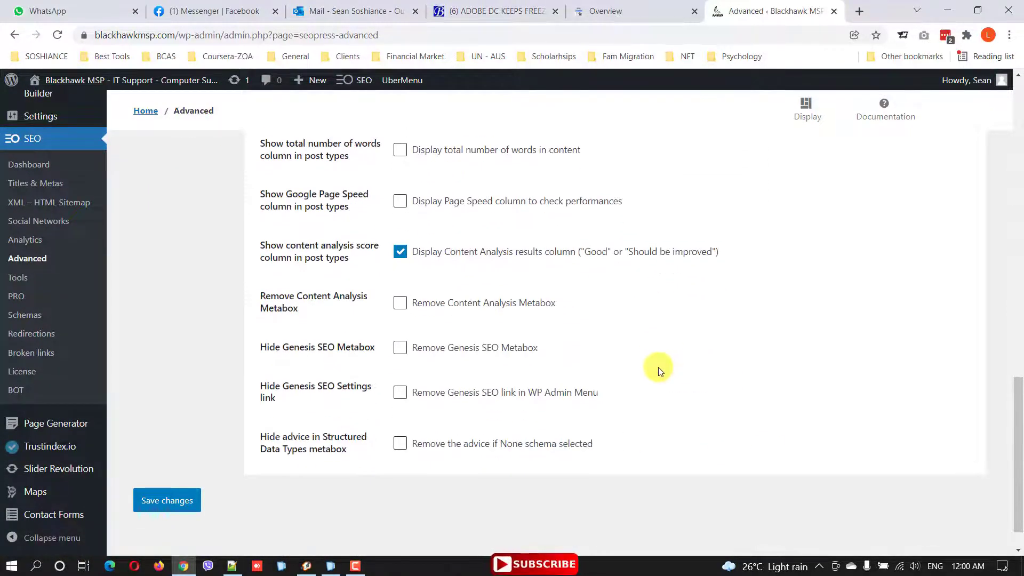
scroll(658, 368, up, 13)
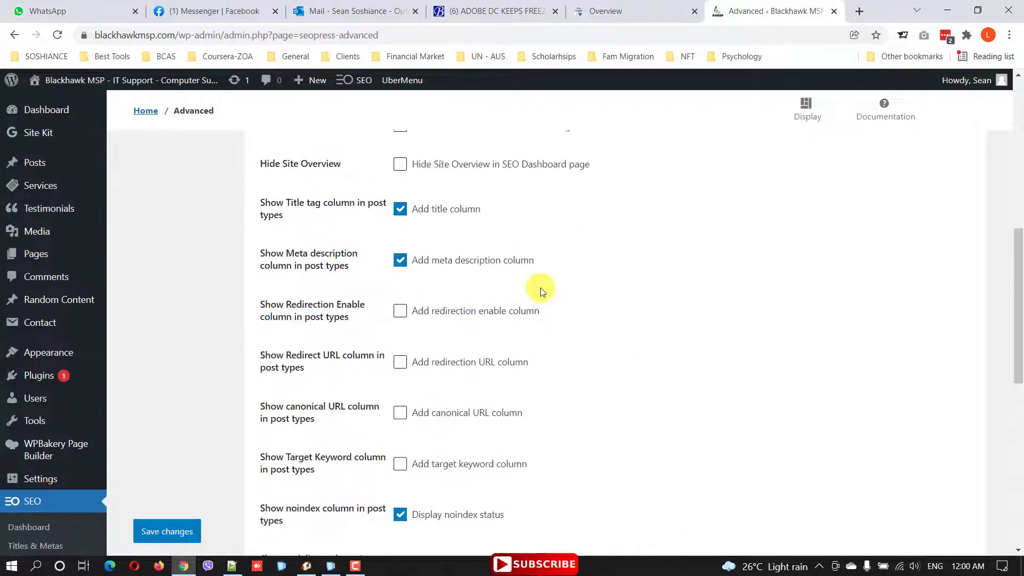
- Open the Advanced feature's Security settings and review the user role restrictions for SEO metaboxes and settings pages
scroll(540, 290, up, 4)
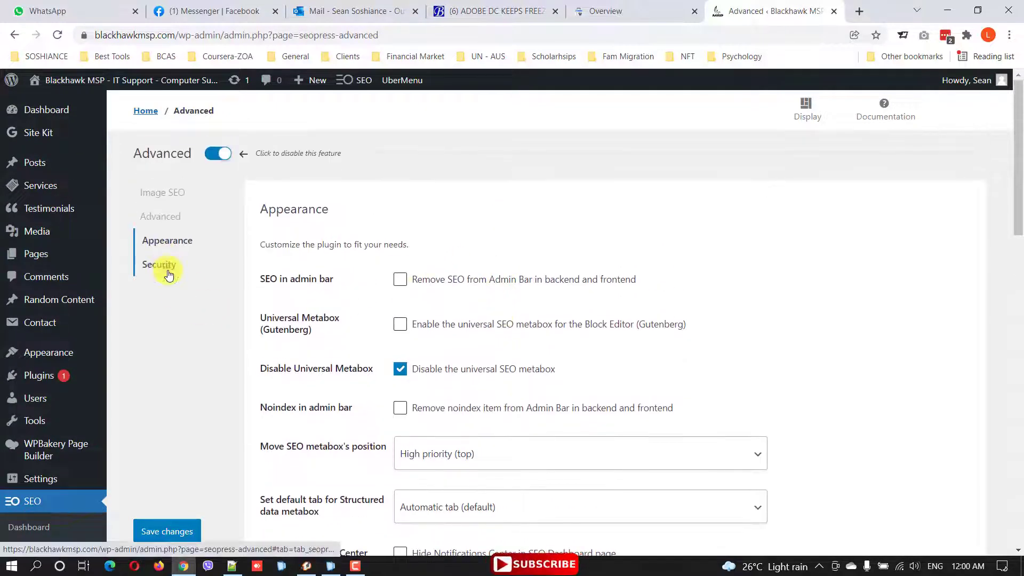
click(167, 272)
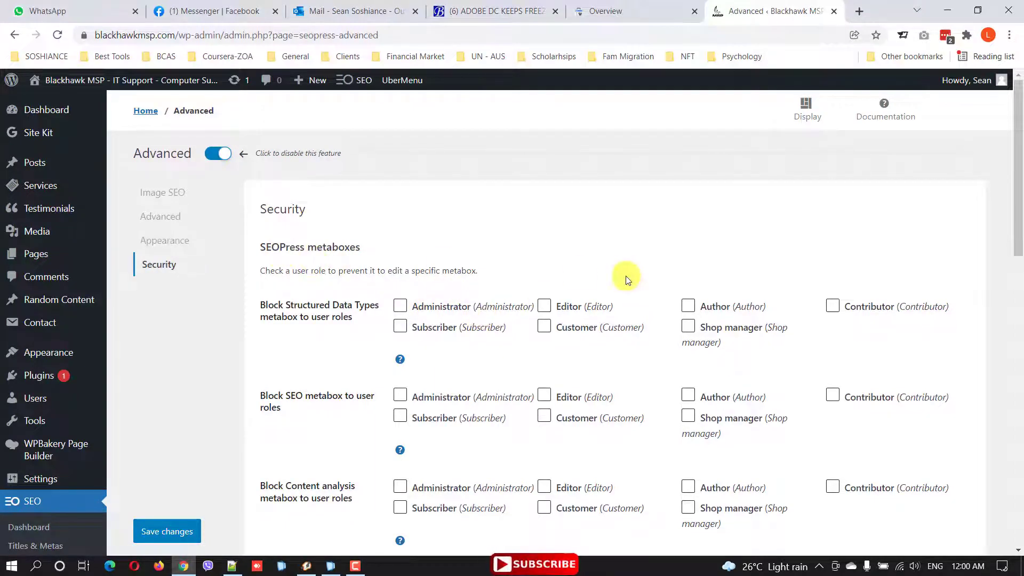
scroll(626, 277, down, 12)
scroll(655, 329, up, 1)
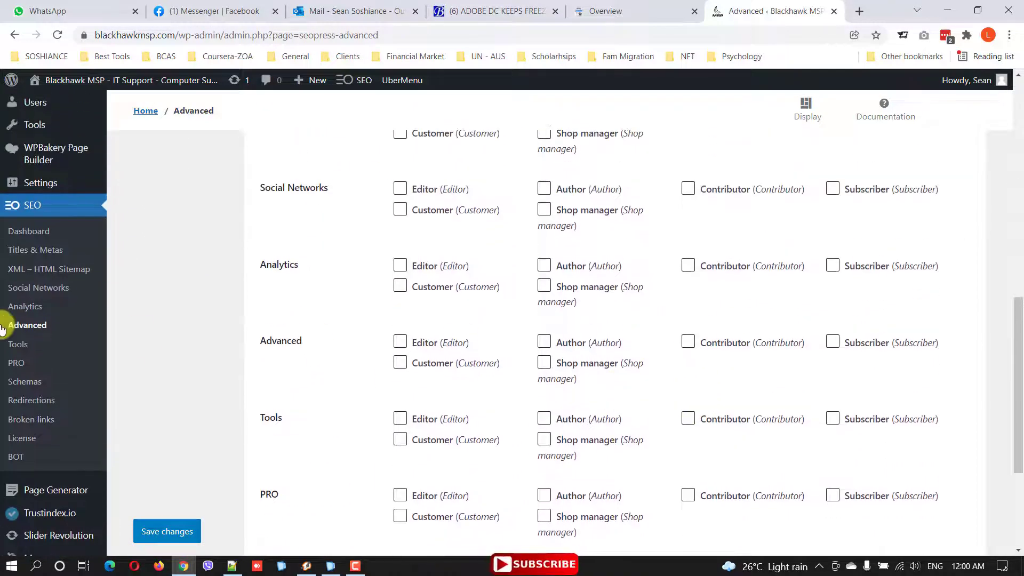
- Open the SEO Tools page and examine the Compatibility Center's deprecation notice and page builder compatibility options
click(35, 347)
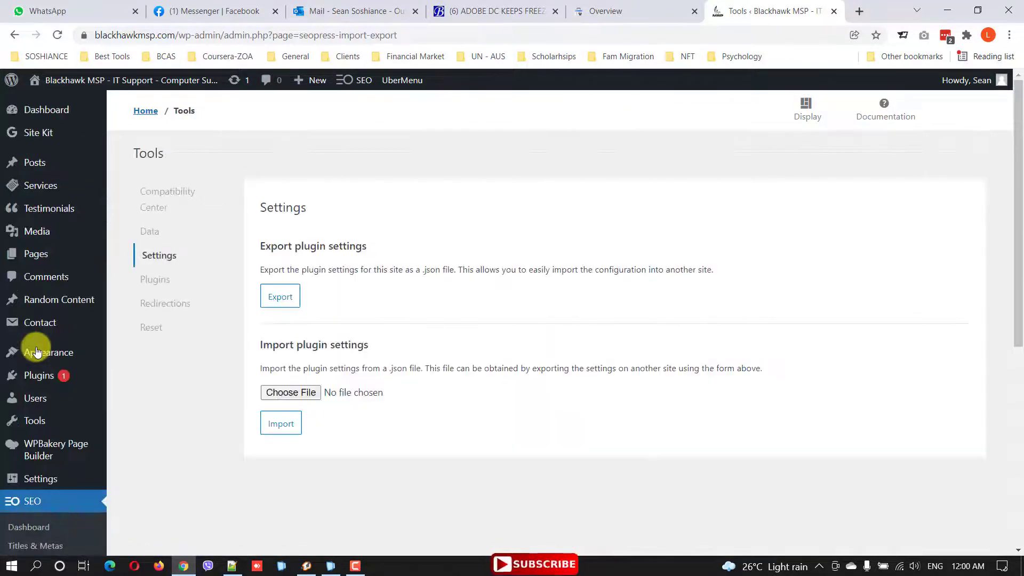
click(197, 208)
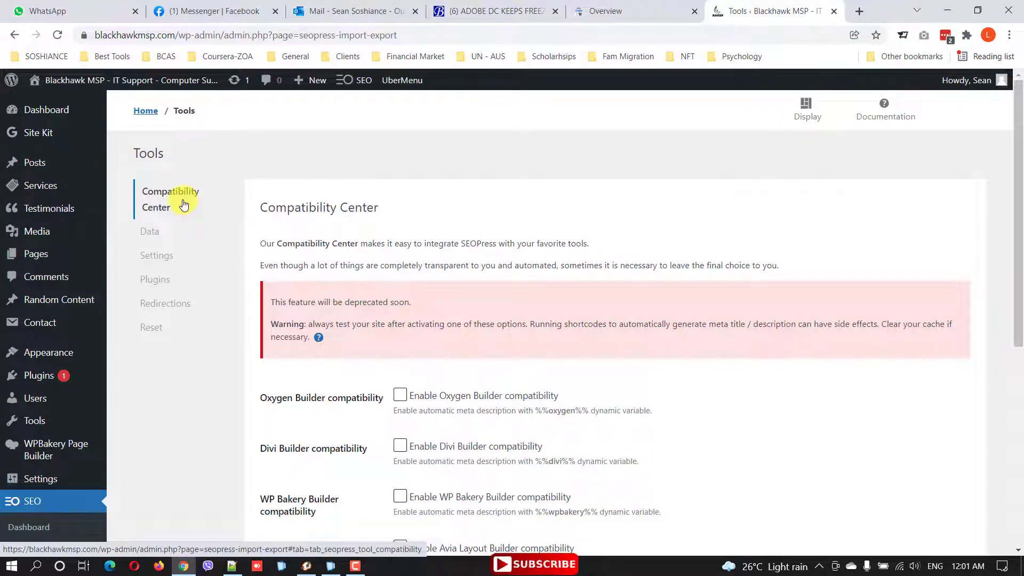
drag(411, 303, 272, 302)
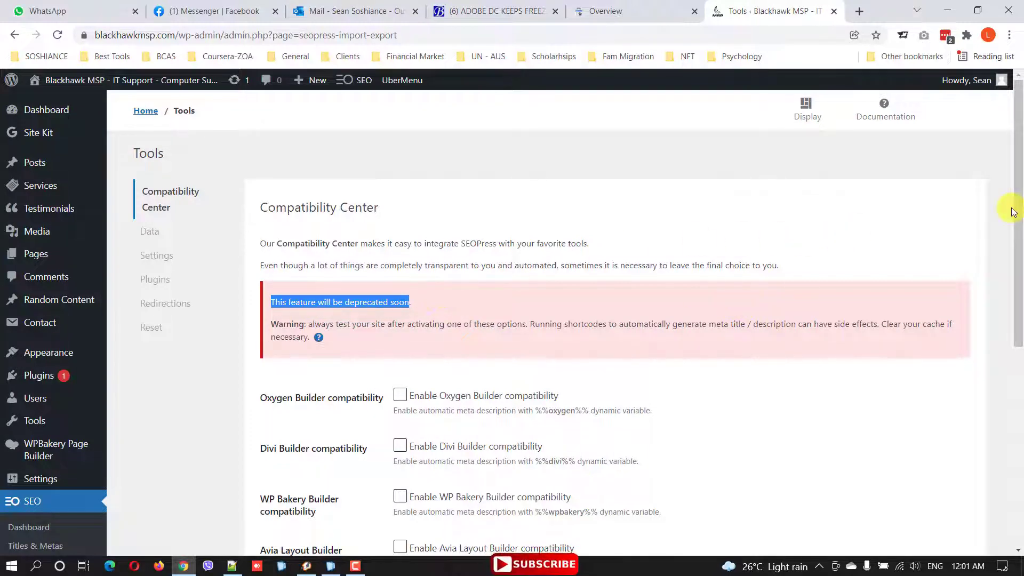
drag(1018, 211, 1014, 267)
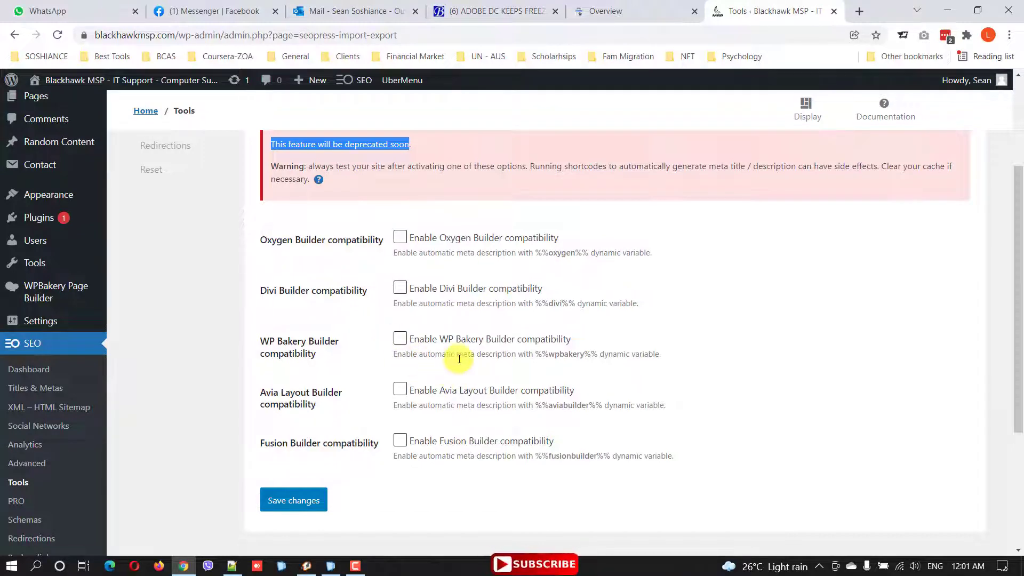
scroll(268, 293, up, 3)
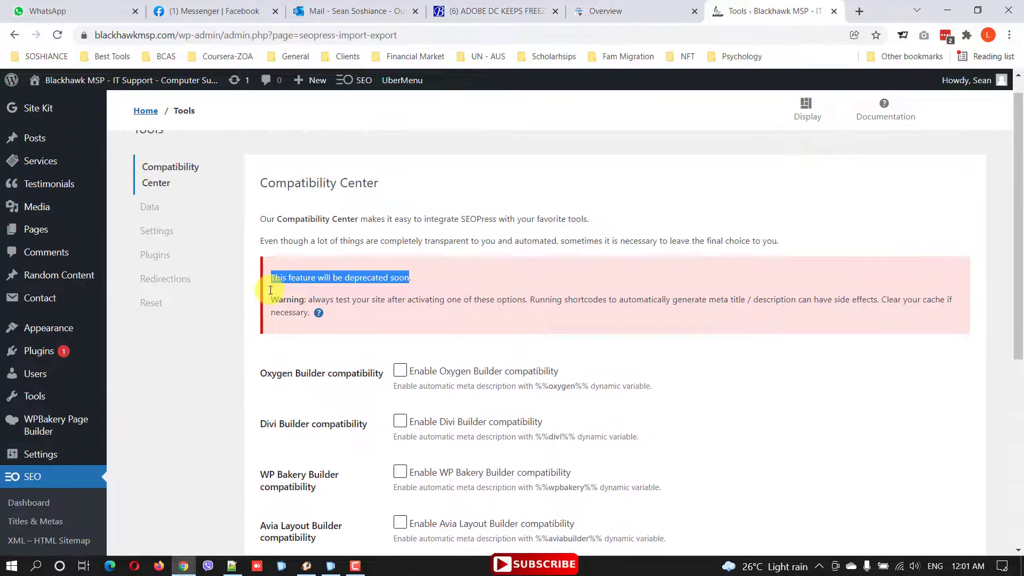
- Review the Data and Settings import/export tools and the list of SEO plugins whose metadata can be imported
scroll(223, 283, up, 1)
click(189, 231)
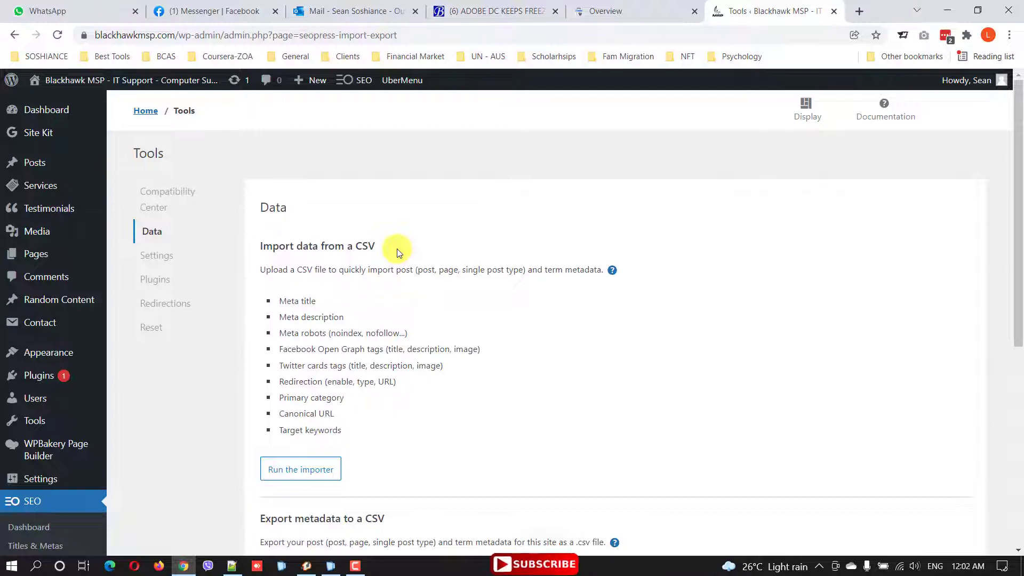
click(174, 256)
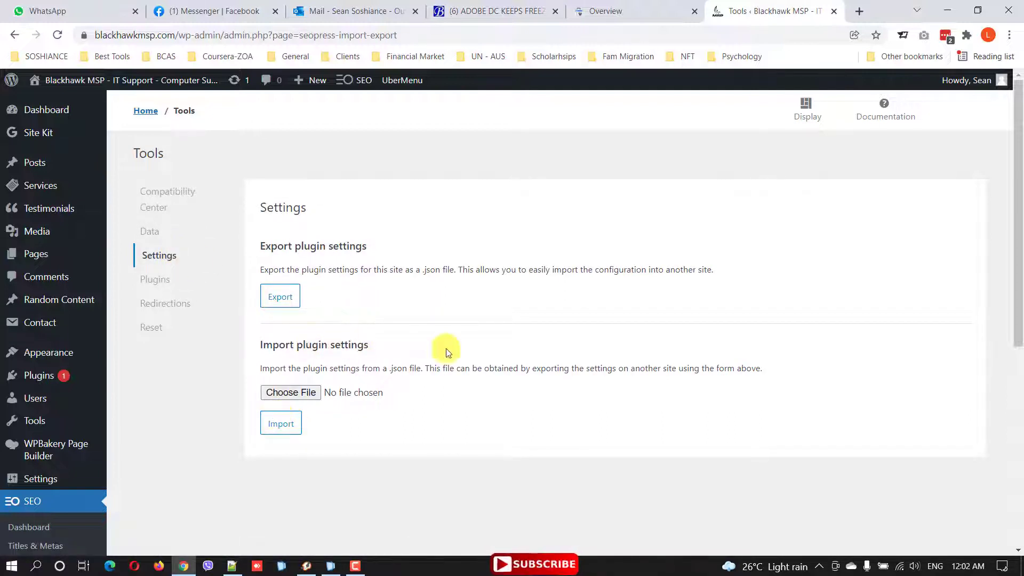
click(169, 279)
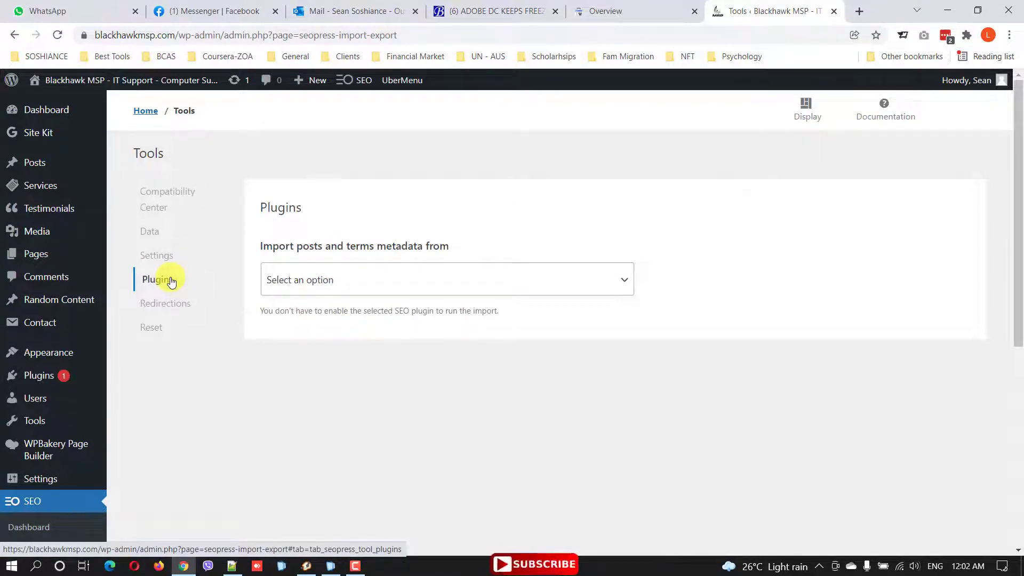
click(497, 278)
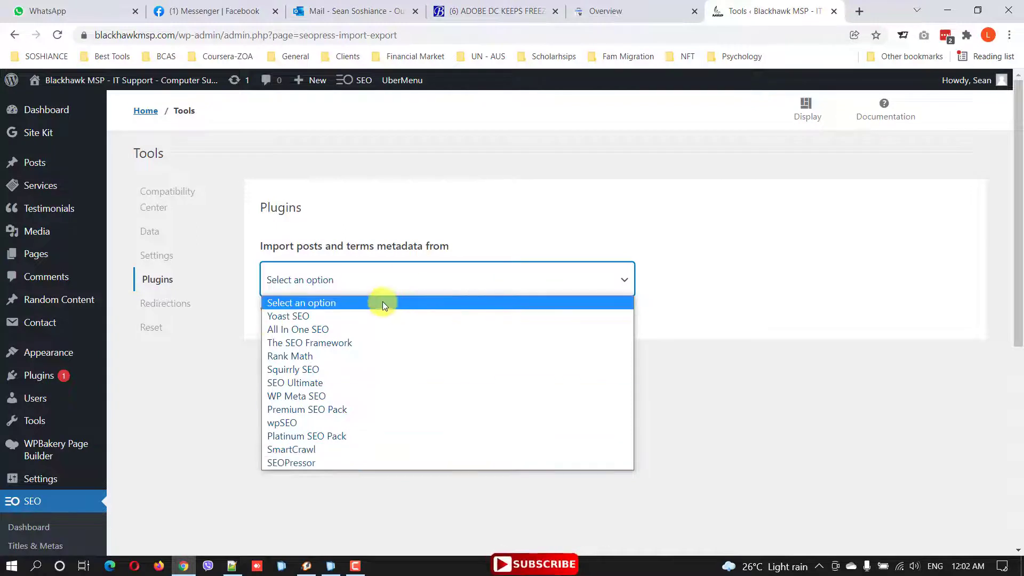
click(772, 393)
- Review the Redirections import, export and cleanup tools and the Reset options for notices and settings
click(185, 305)
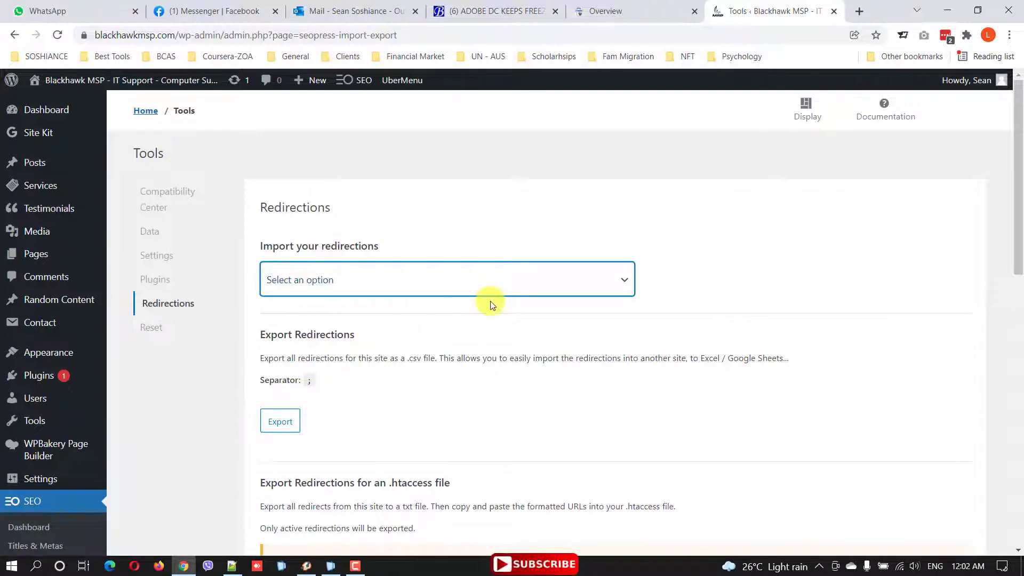
scroll(489, 302, down, 12)
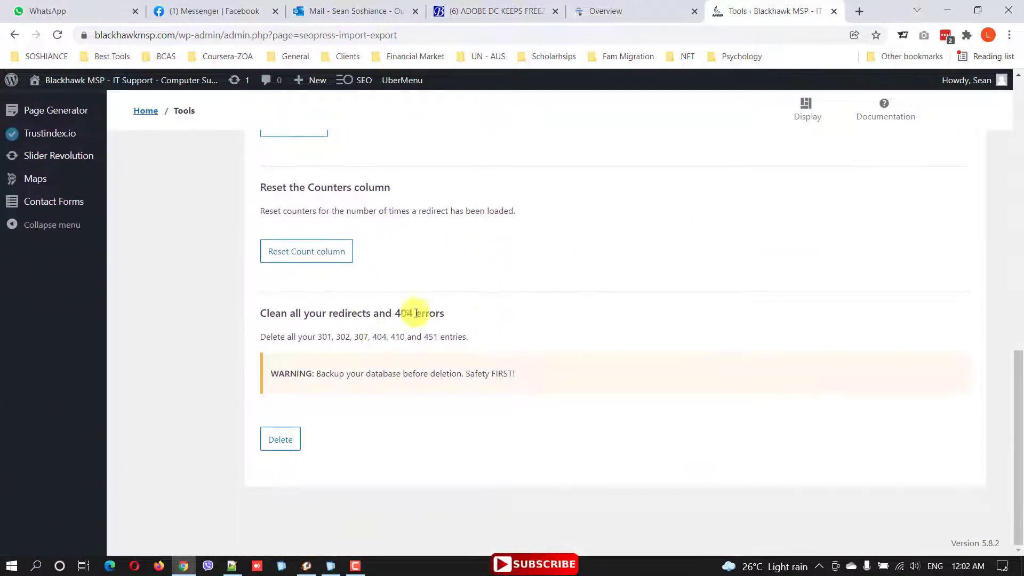
drag(469, 320, 772, 314)
scroll(480, 320, up, 12)
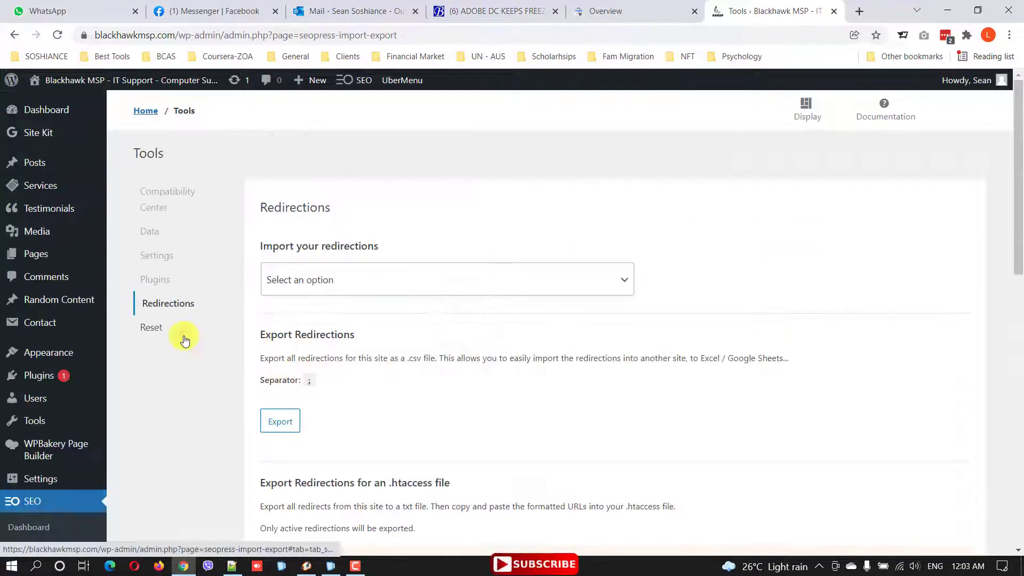
click(183, 339)
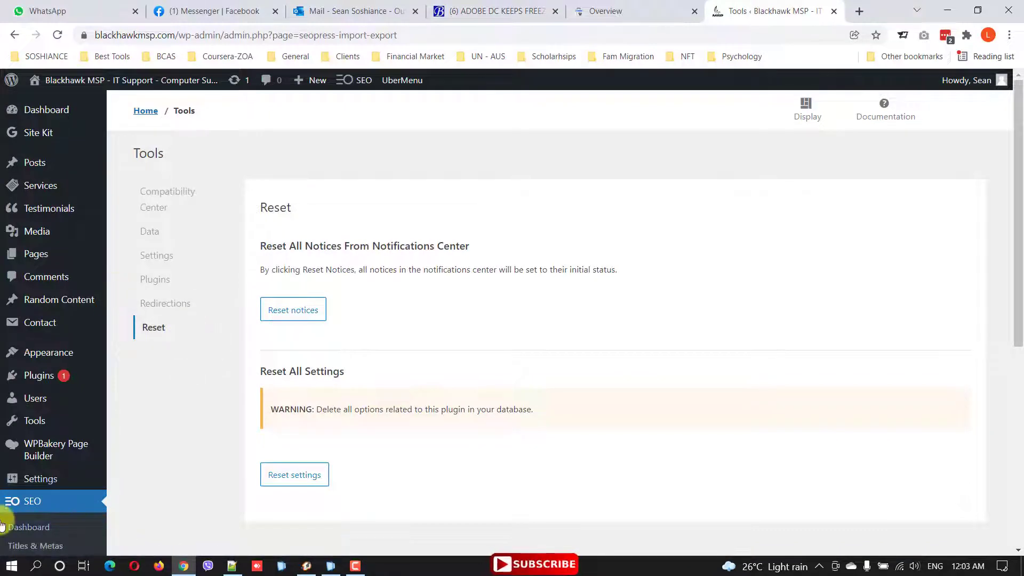
- Open the SEO PRO settings and review the Local Business fields and the Structured Data Types options
scroll(34, 521, down, 5)
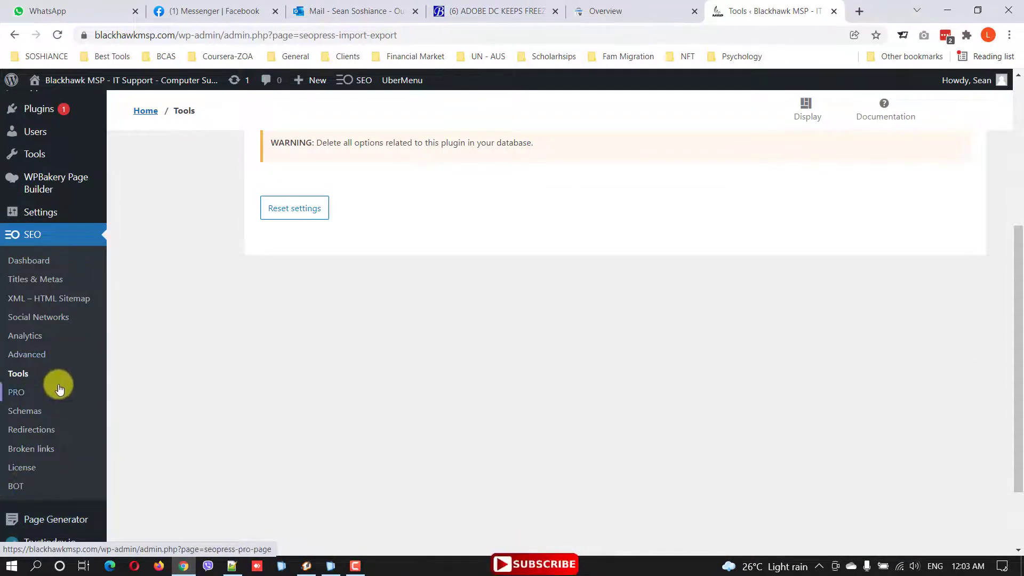
click(42, 390)
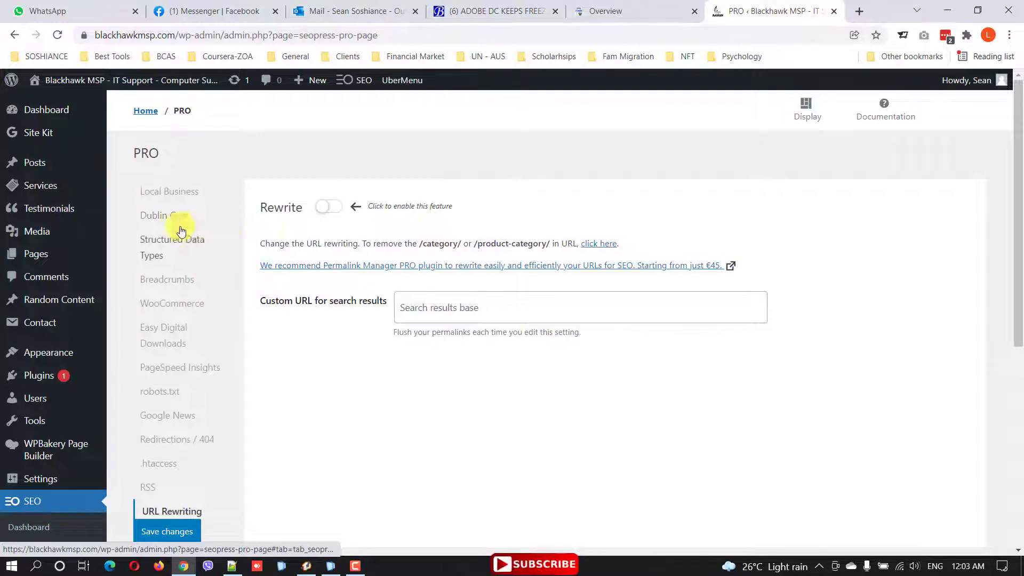
click(182, 200)
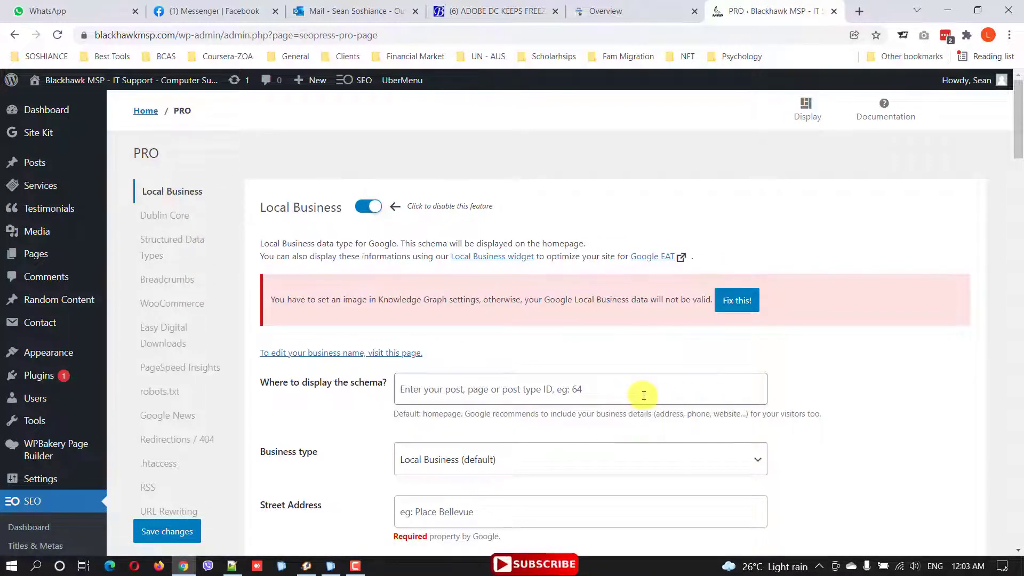
scroll(534, 405, down, 3)
scroll(487, 346, up, 3)
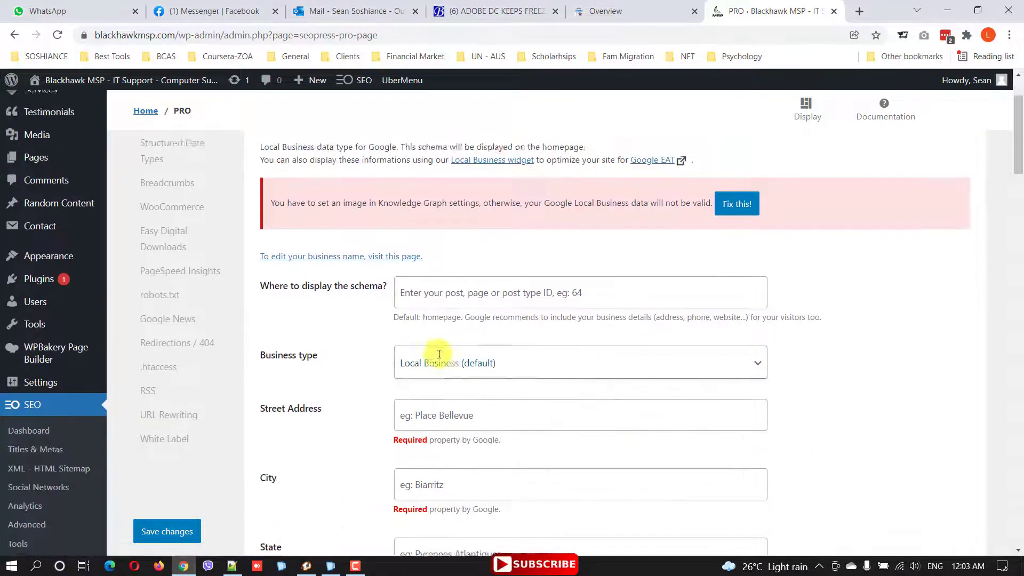
click(160, 243)
scroll(239, 253, up, 1)
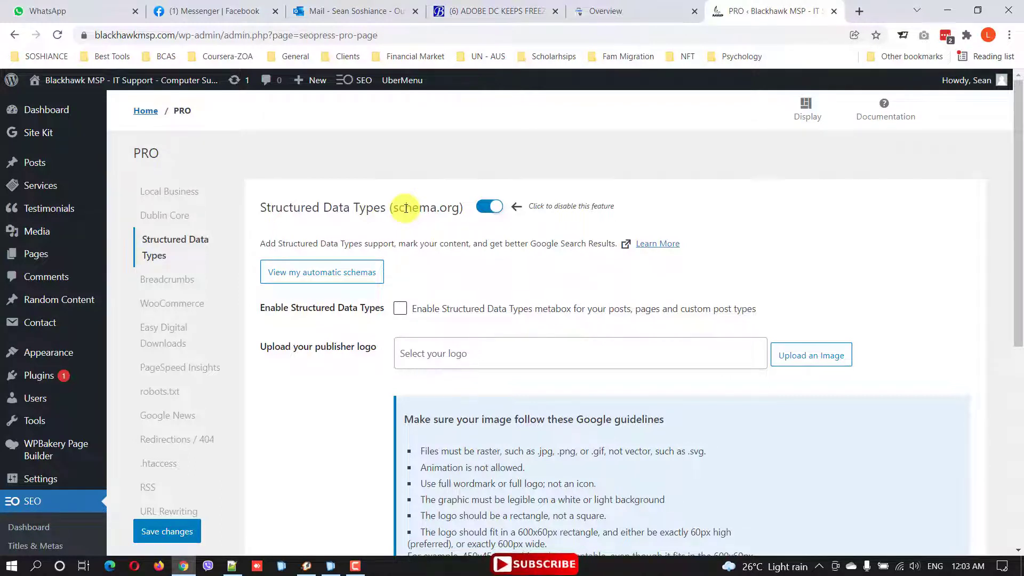
- Search Google for "seafoods" in a new browser tab, examine the recipe rich results, and return to the PRO settings
click(857, 12)
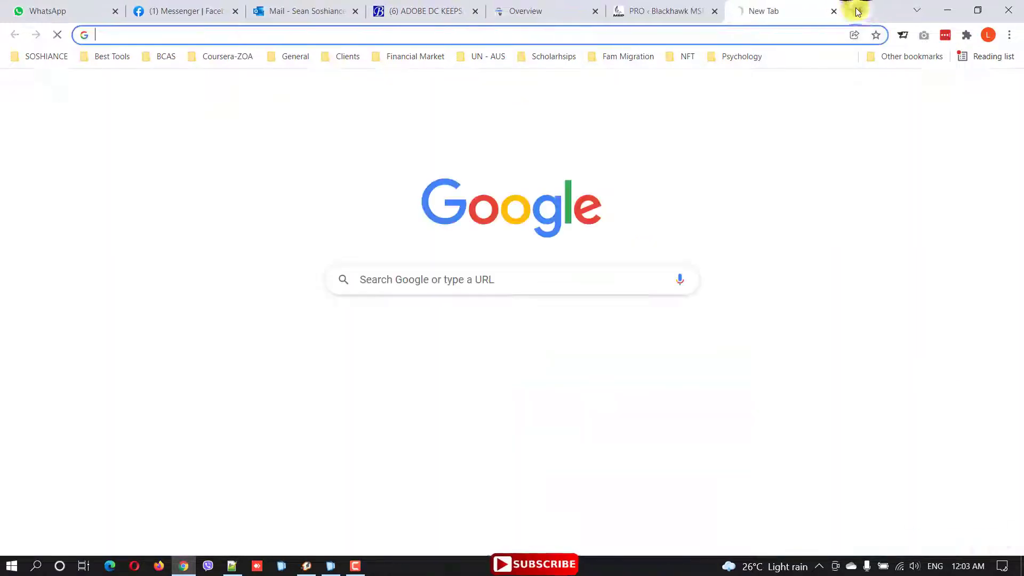
text(seaf)
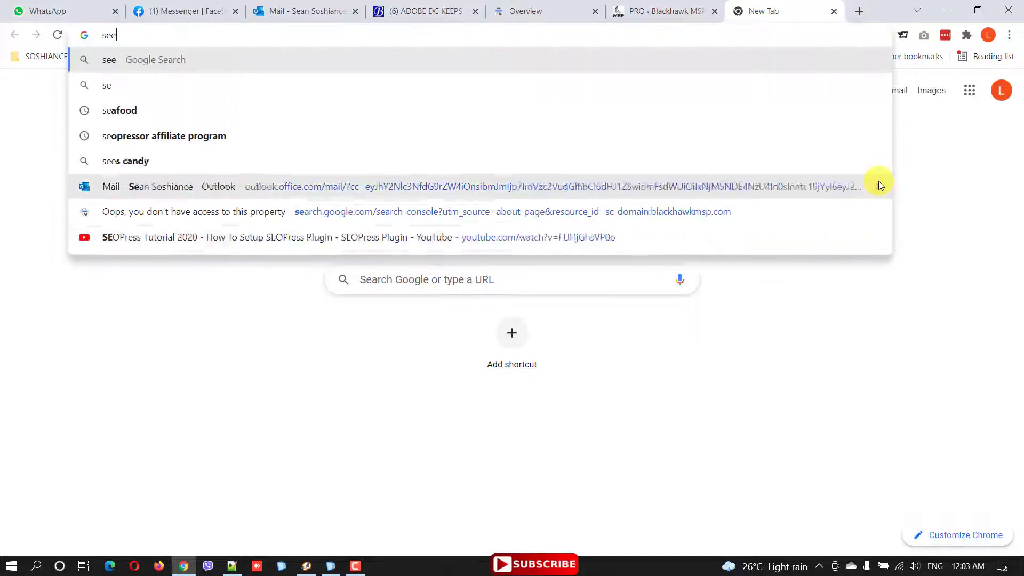
key(Return)
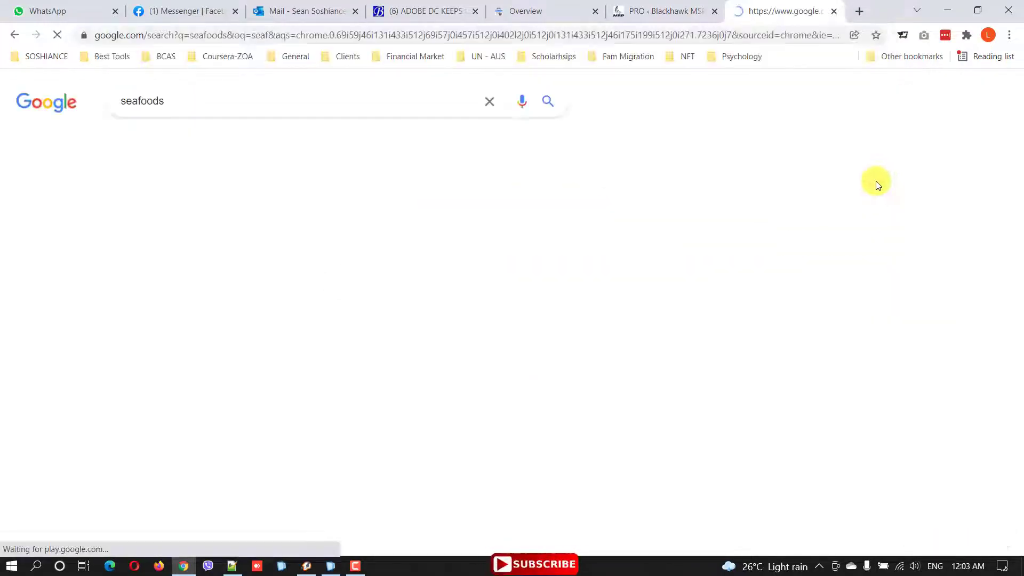
scroll(848, 262, down, 5)
scroll(848, 261, down, 13)
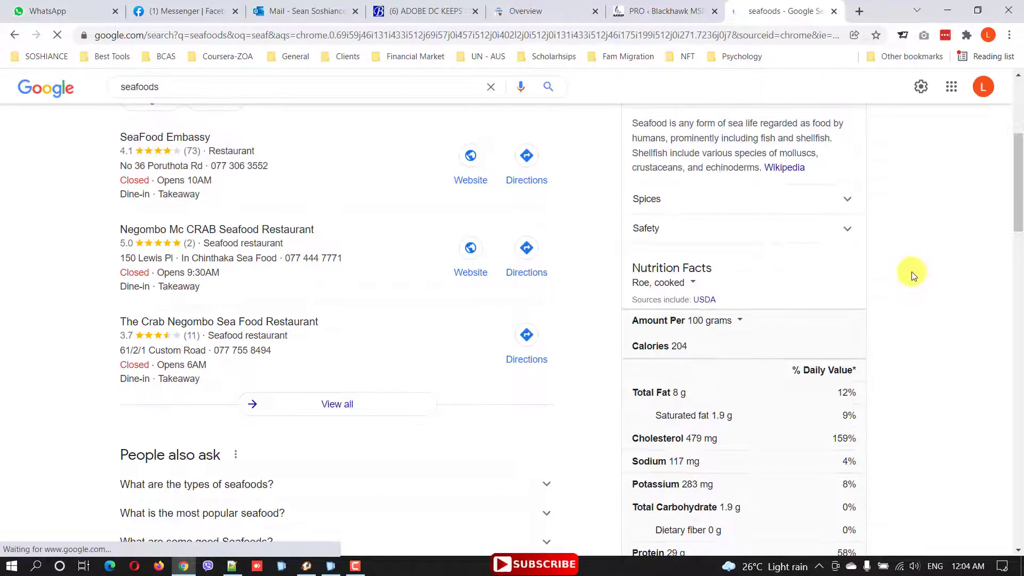
scroll(809, 352, down, 5)
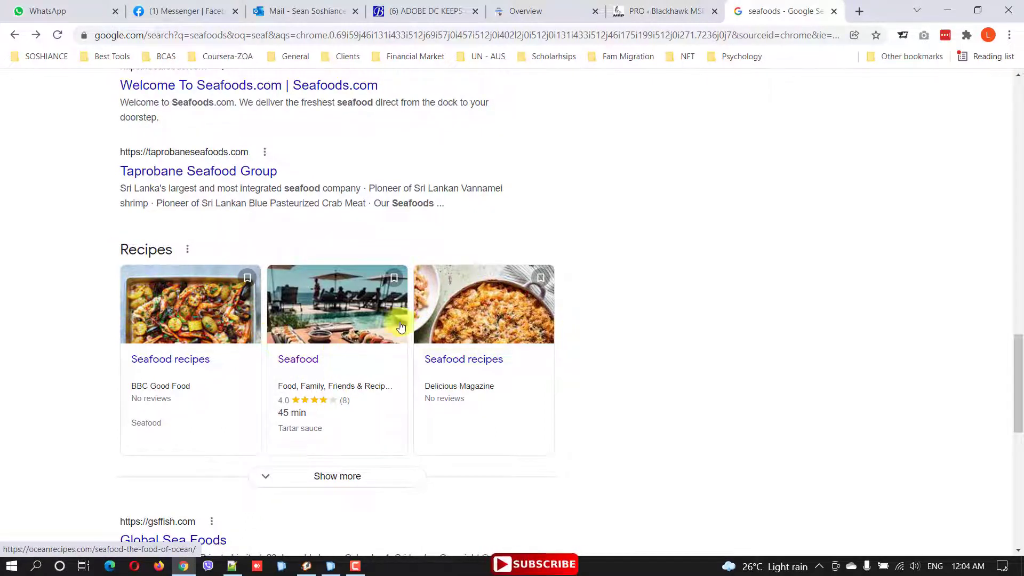
click(833, 12)
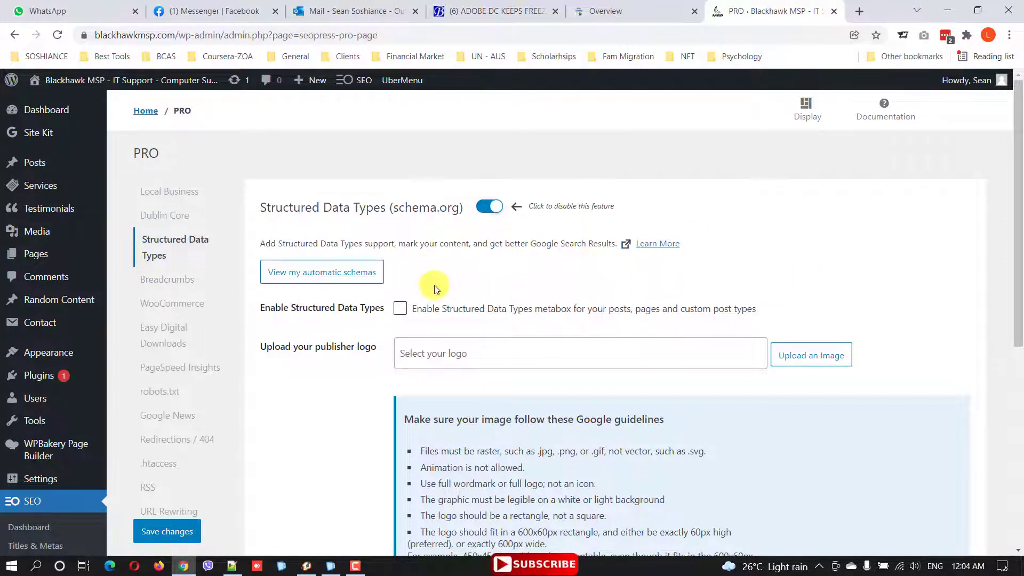
- Review the Breadcrumbs, WooCommerce, Easy Digital Downloads and PageSpeed Insights sections of the PRO settings
click(203, 279)
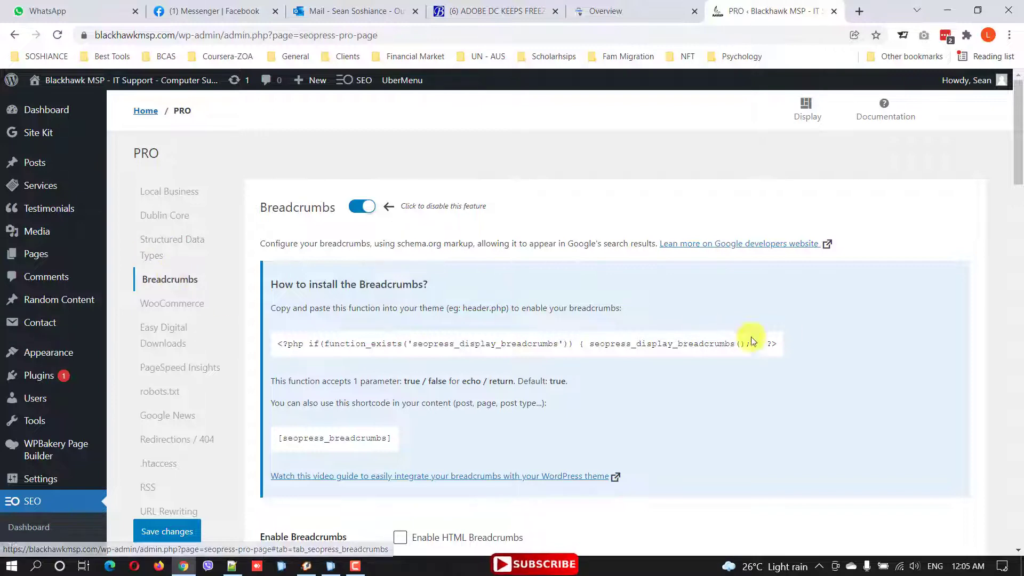
click(153, 304)
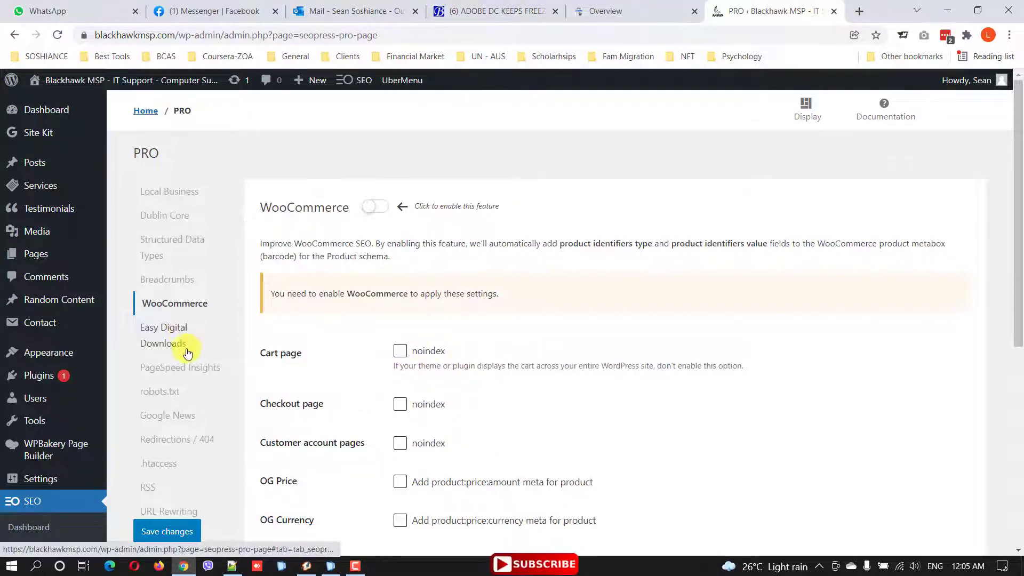
click(174, 340)
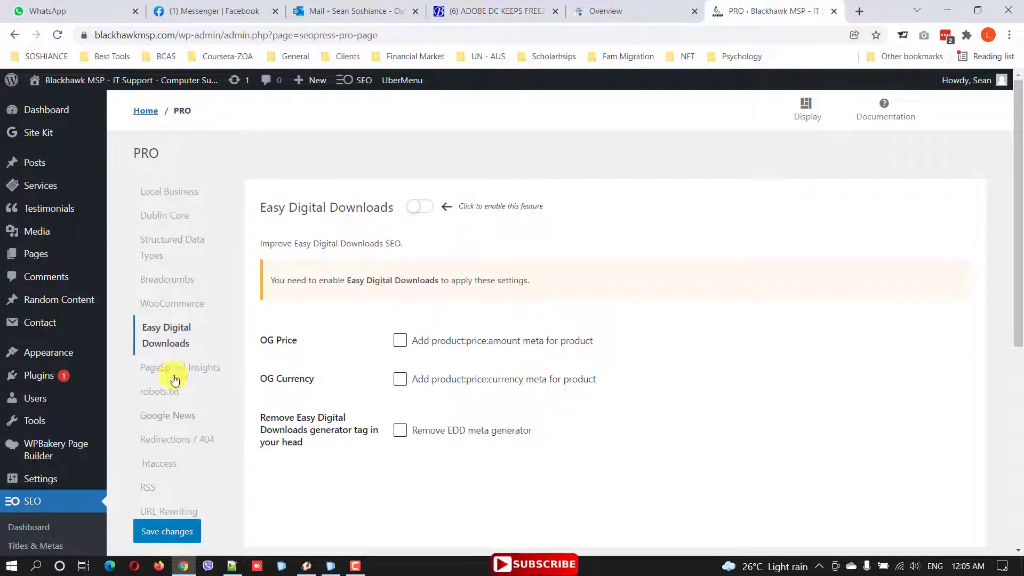
click(206, 371)
scroll(209, 377, down, 3)
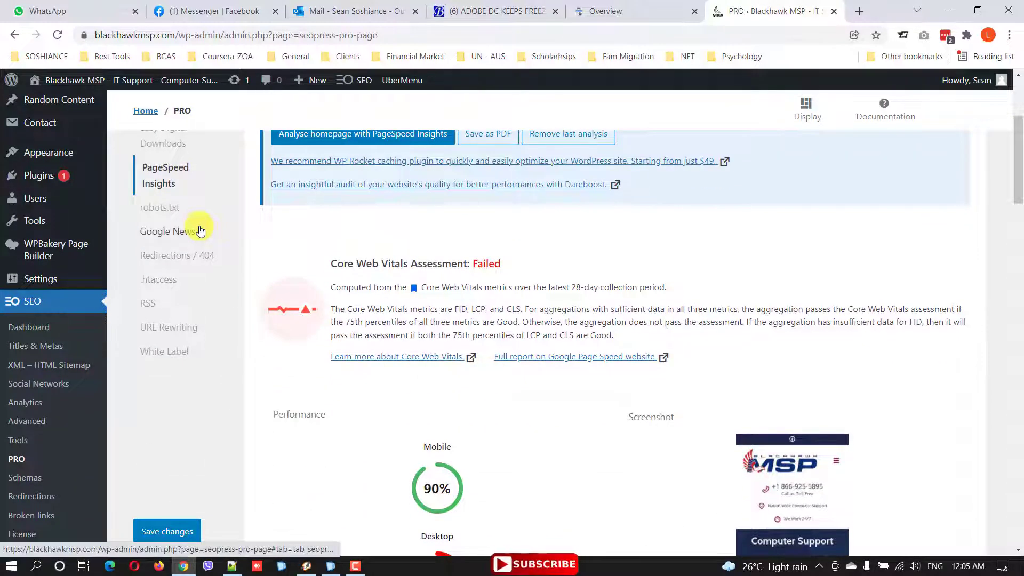
- Open the .htaccess section of the PRO settings and look through the file's contents in its editor without changing them
click(157, 279)
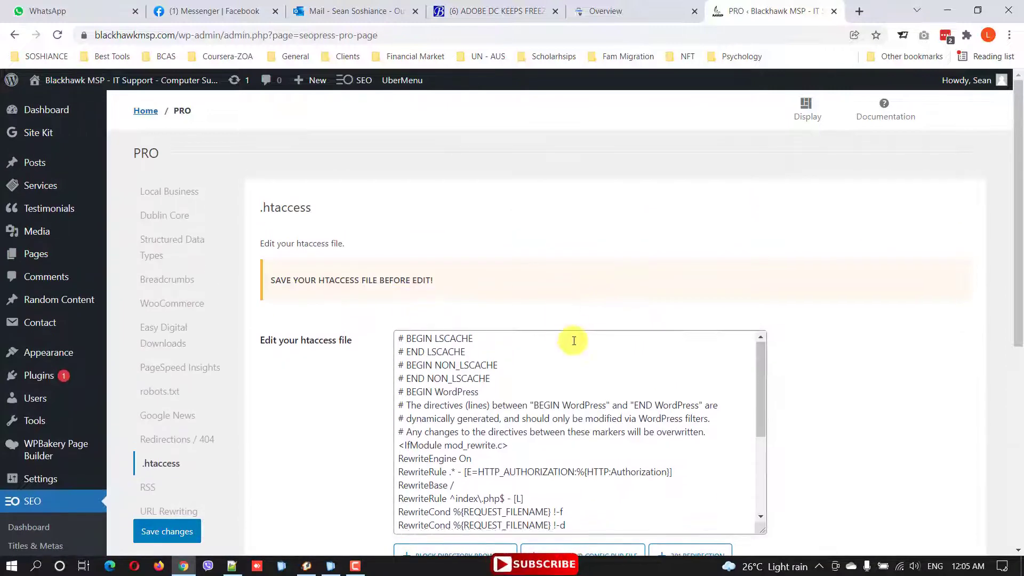
scroll(533, 341, down, 3)
scroll(667, 363, up, 2)
scroll(777, 377, down, 2)
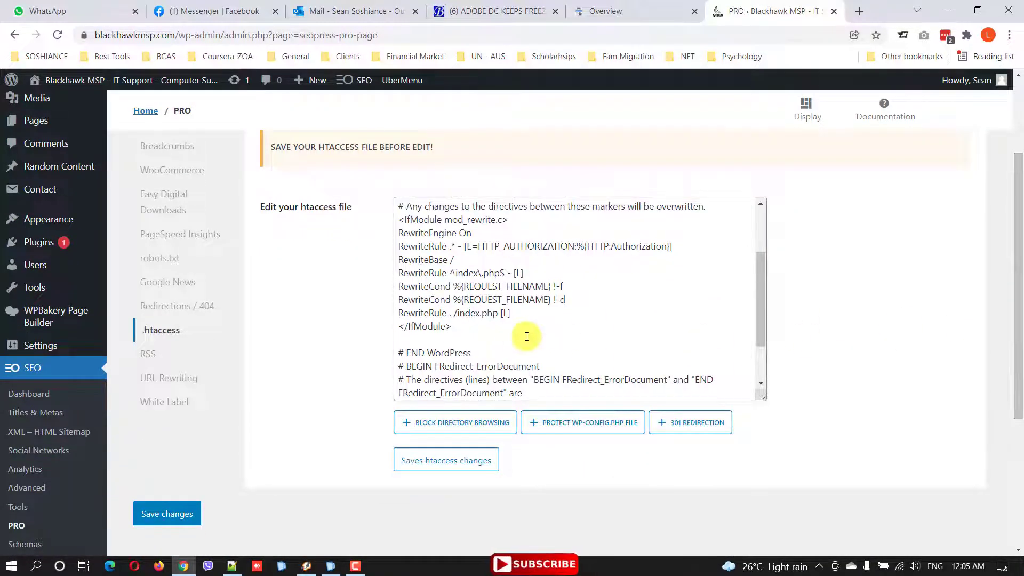
scroll(517, 334, up, 3)
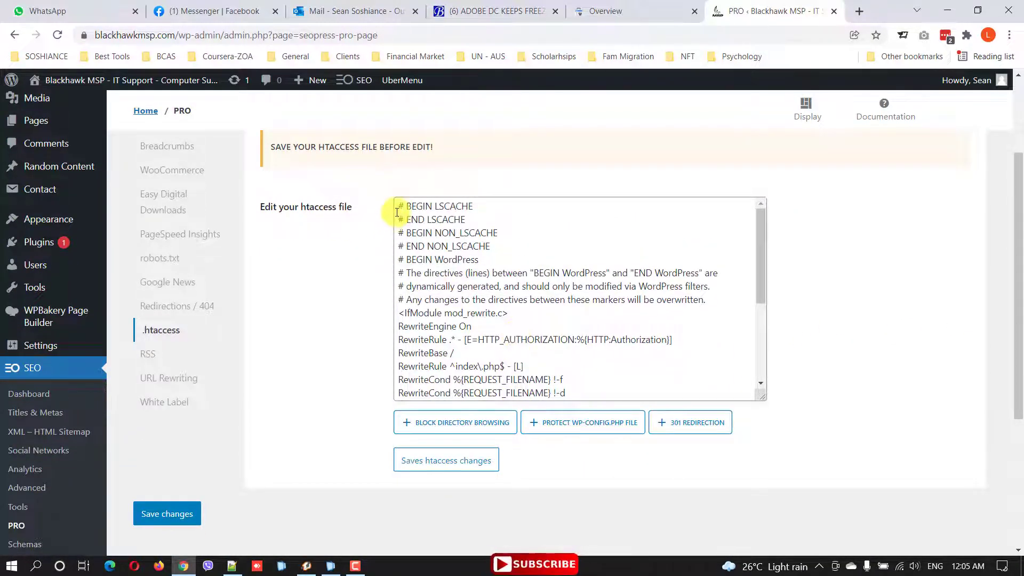
drag(398, 206, 368, 176)
click(585, 393)
click(516, 273)
scroll(516, 274, down, 5)
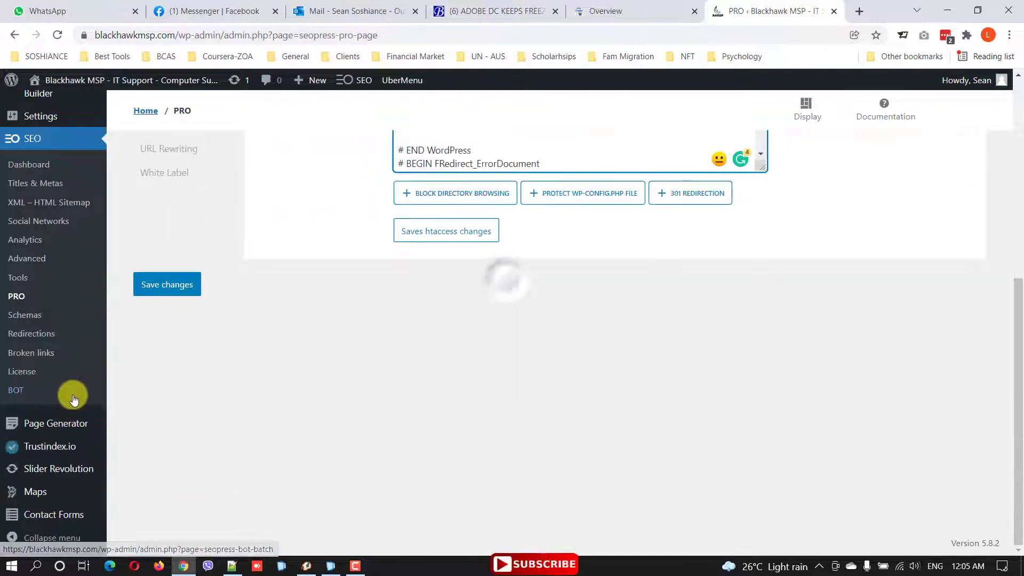
- Open the SEO plugin's Schemas page, then its Redirections page, and review the options for creating and importing redirects
click(31, 316)
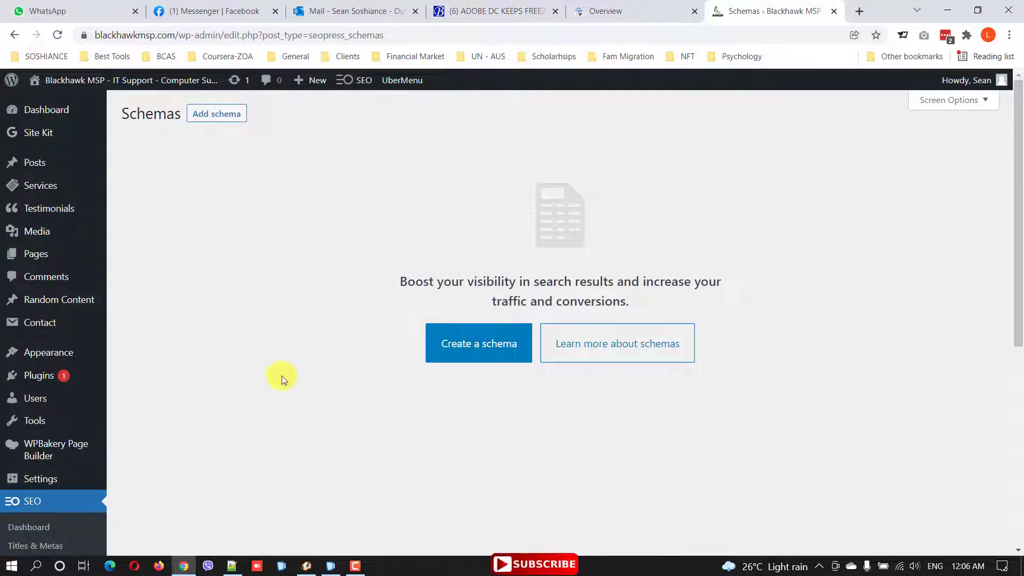
scroll(283, 378, down, 2)
scroll(217, 356, down, 3)
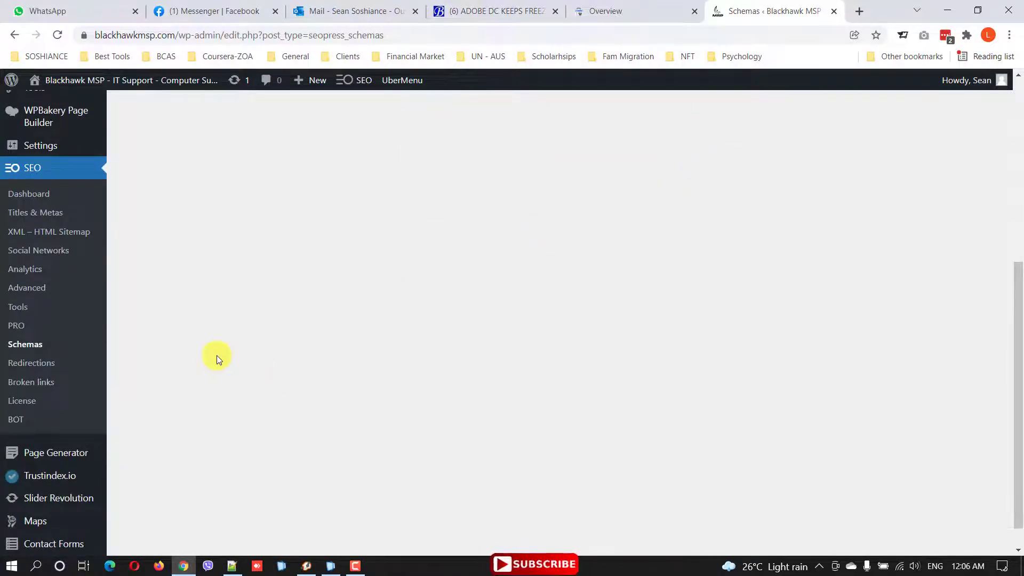
click(103, 361)
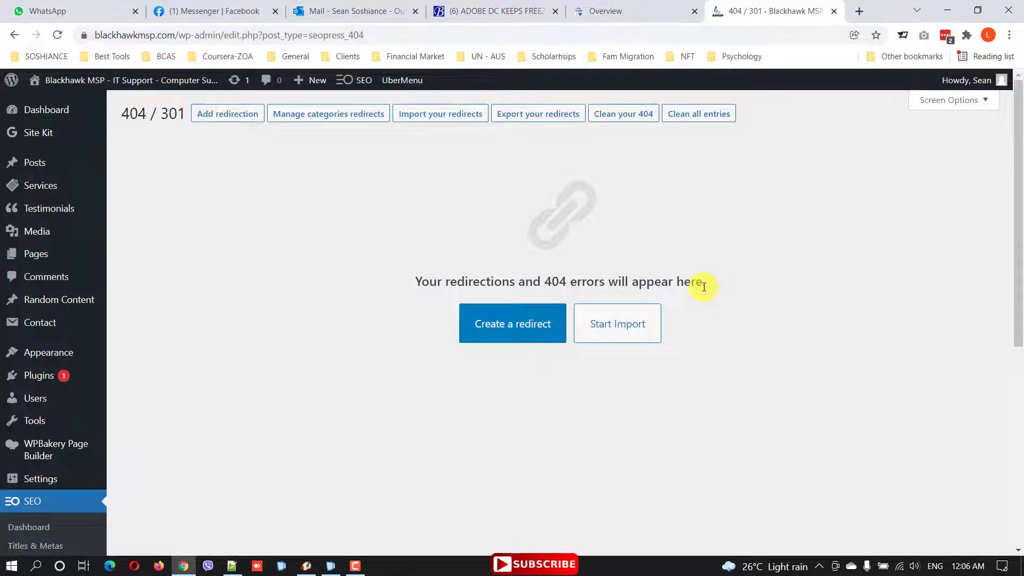
drag(704, 287, 416, 281)
click(784, 293)
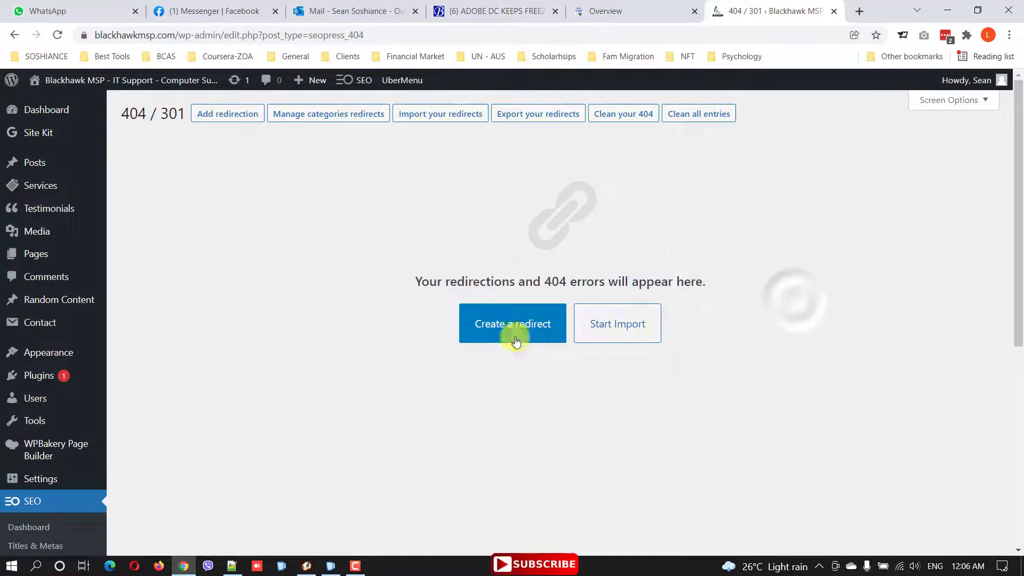
- View the Broken links page, then open the License page and review the license key field and activation section
scroll(106, 324, down, 5)
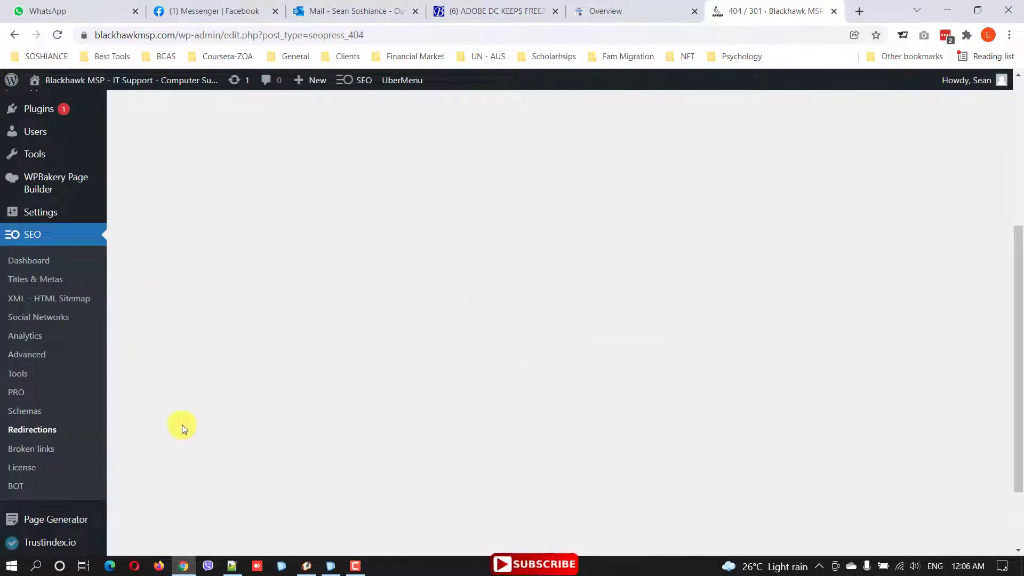
click(55, 456)
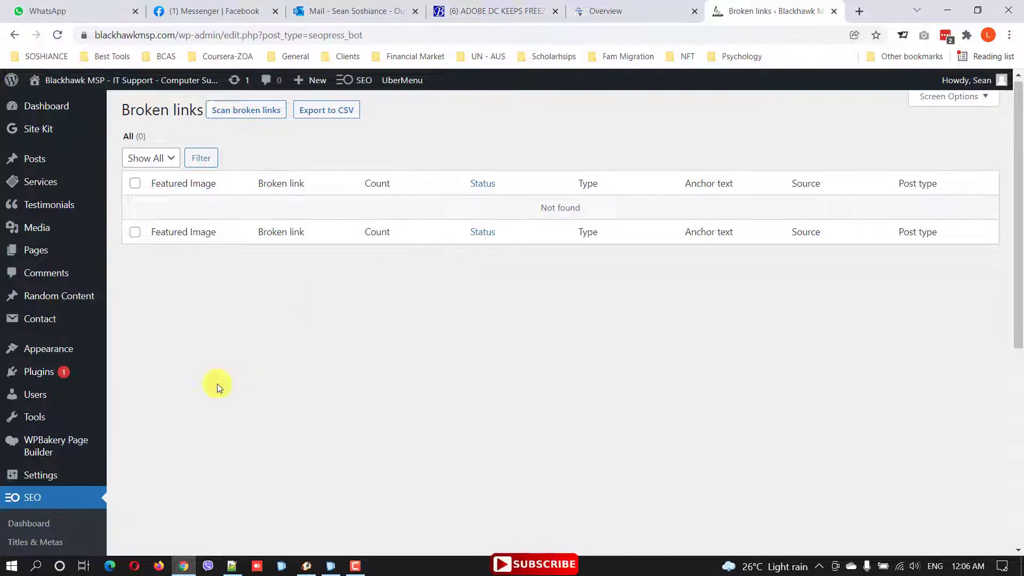
scroll(622, 272, down, 4)
scroll(335, 353, down, 3)
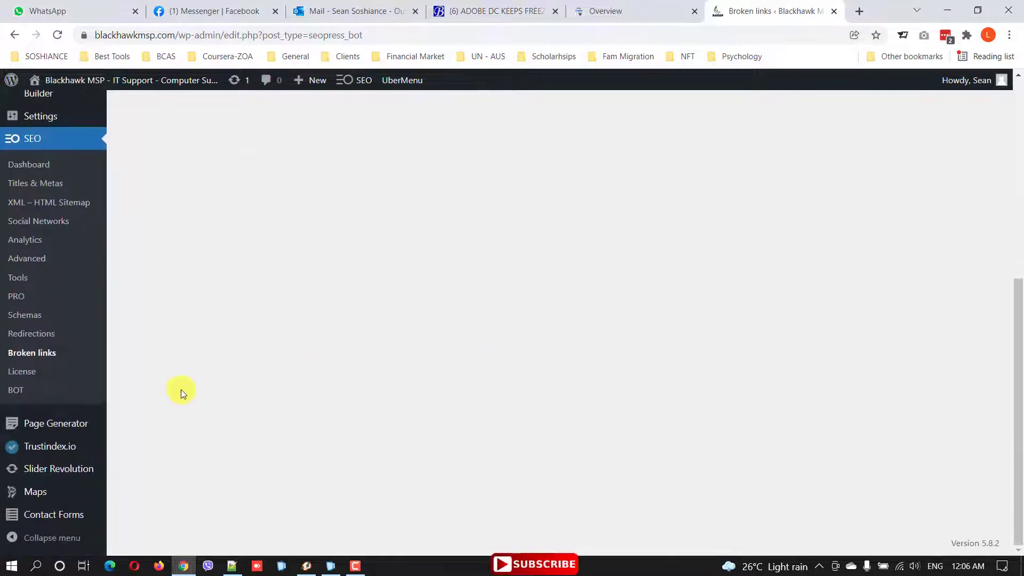
click(24, 371)
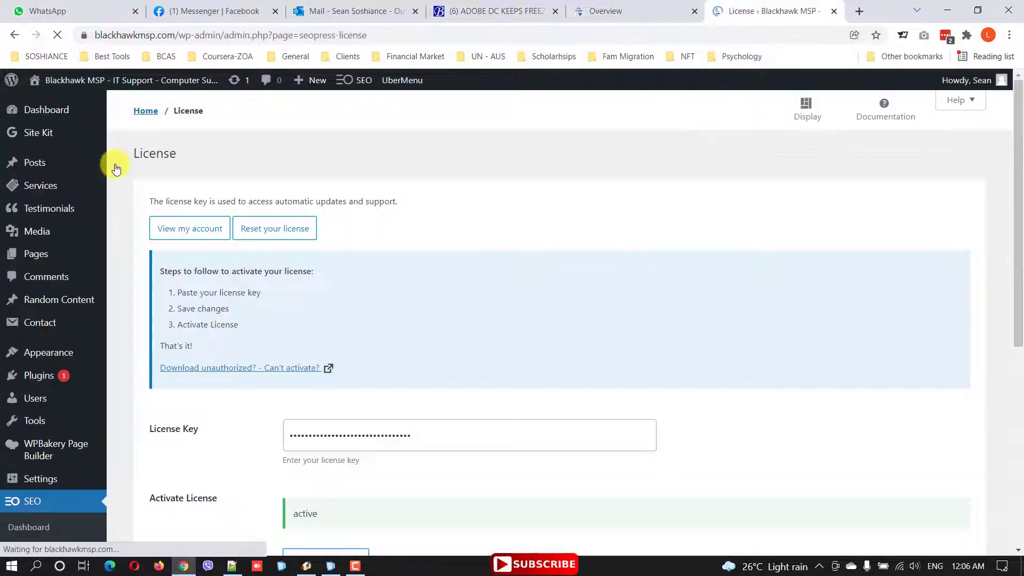
drag(427, 435, 218, 427)
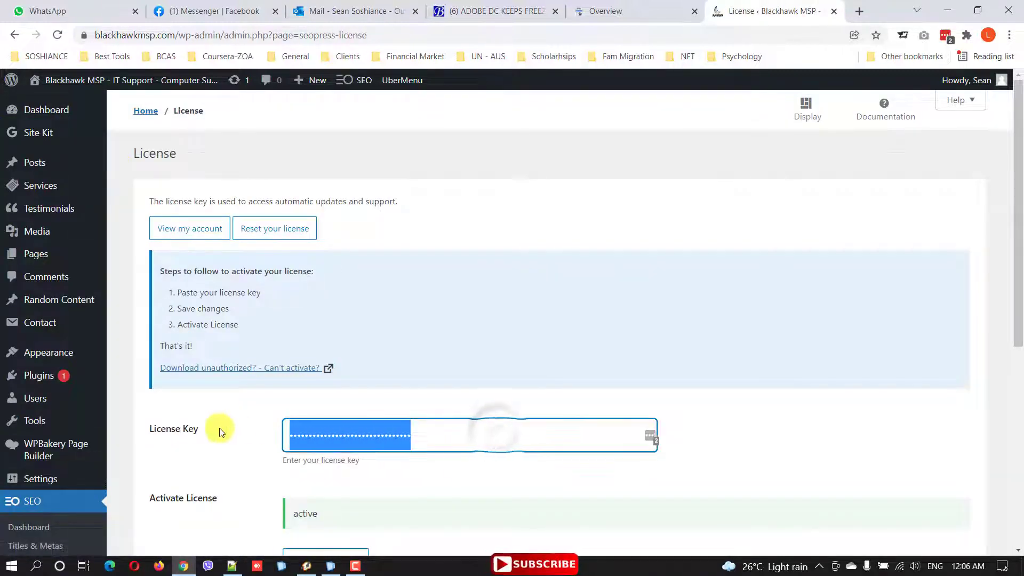
drag(464, 441, 240, 434)
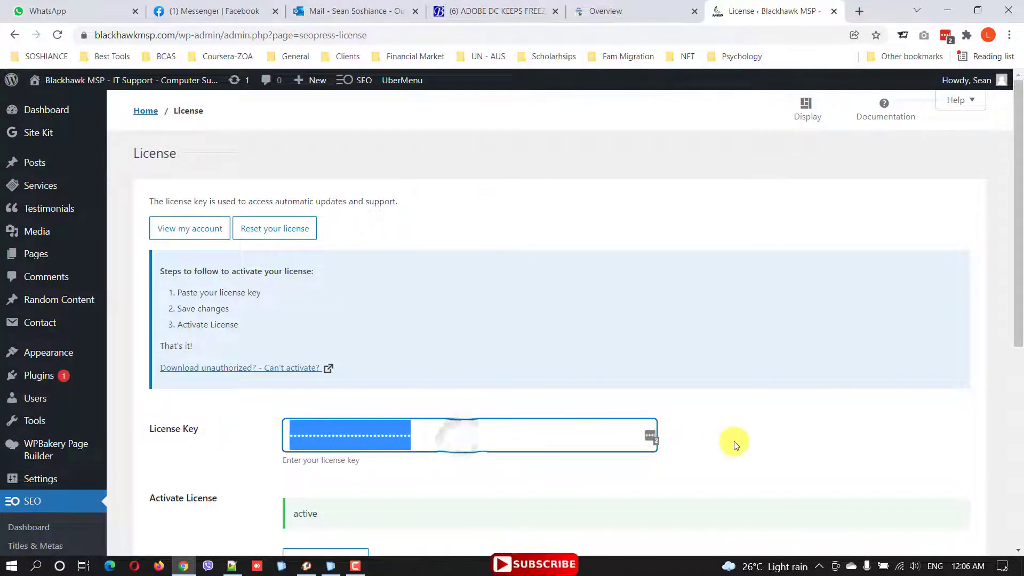
click(782, 443)
scroll(386, 403, down, 3)
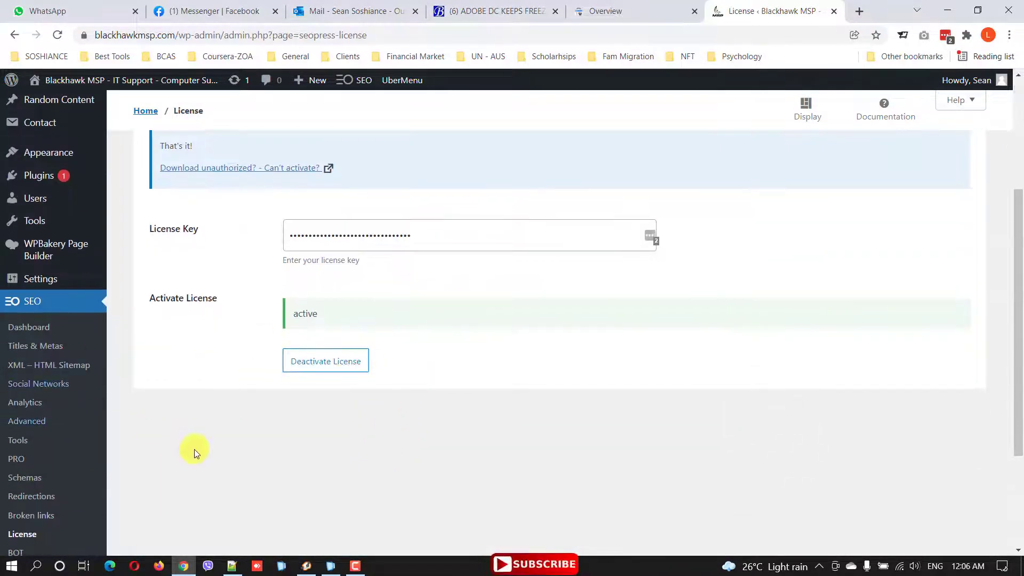
- Open the SEO plugin's BOT page and review the broken-link scan options without launching a scan
scroll(176, 474, down, 3)
click(27, 388)
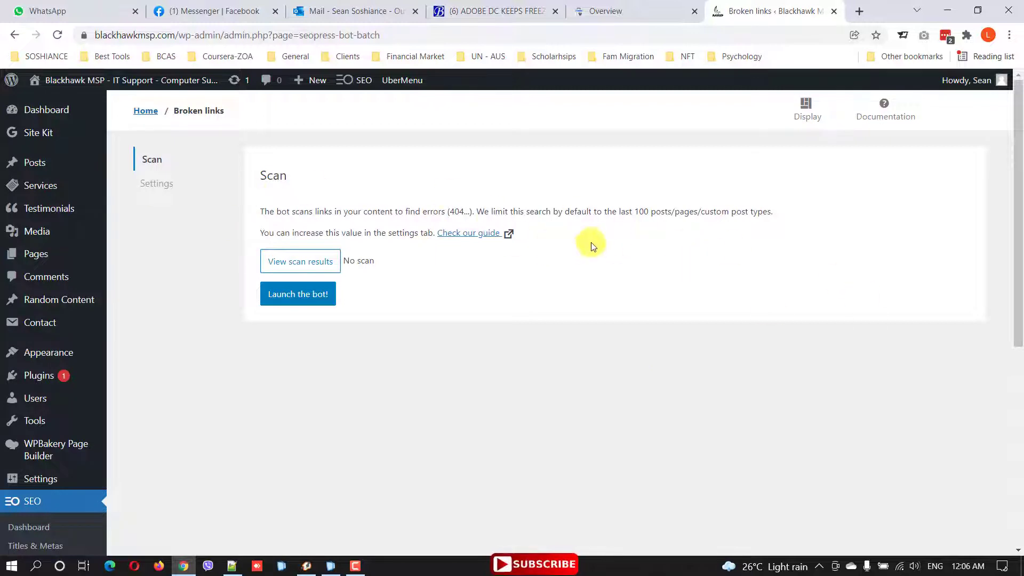
scroll(441, 464, down, 5)
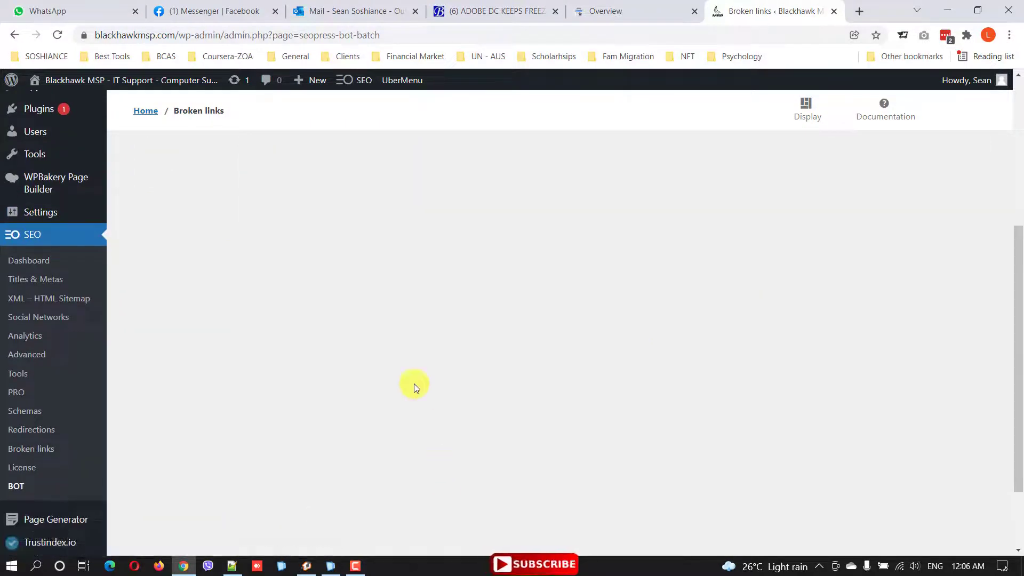
scroll(441, 377, up, 3)
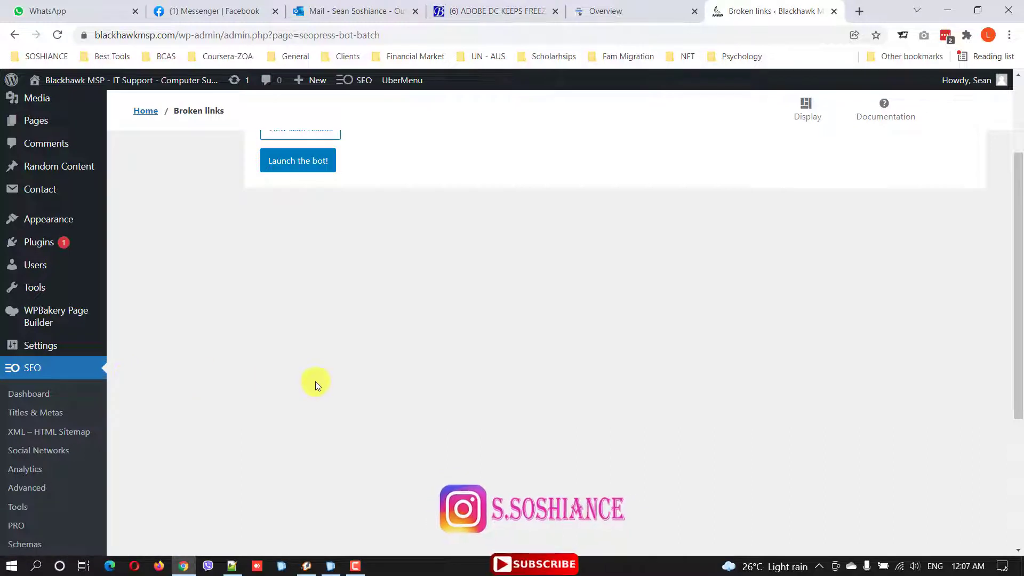
scroll(315, 382, up, 1)
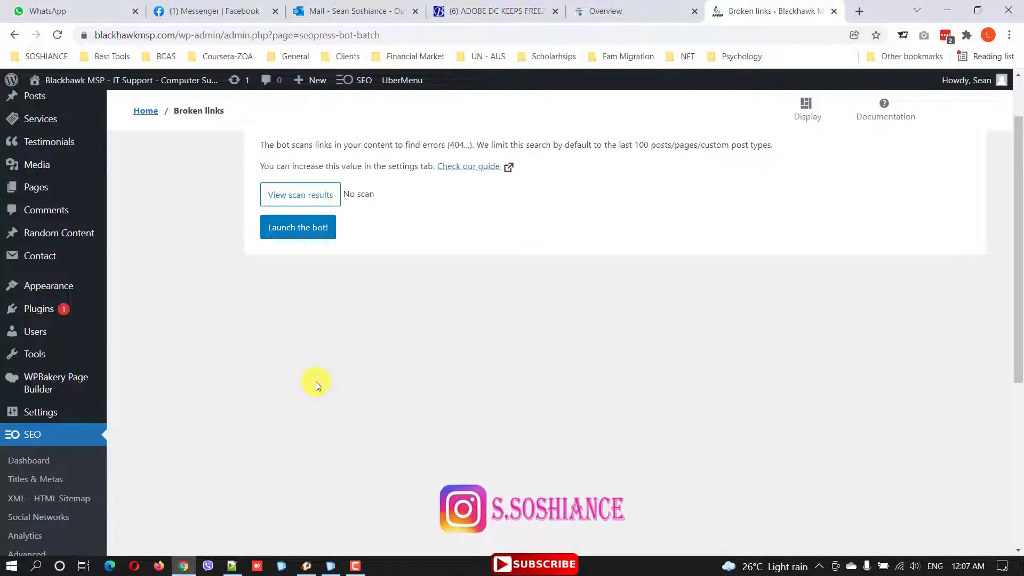